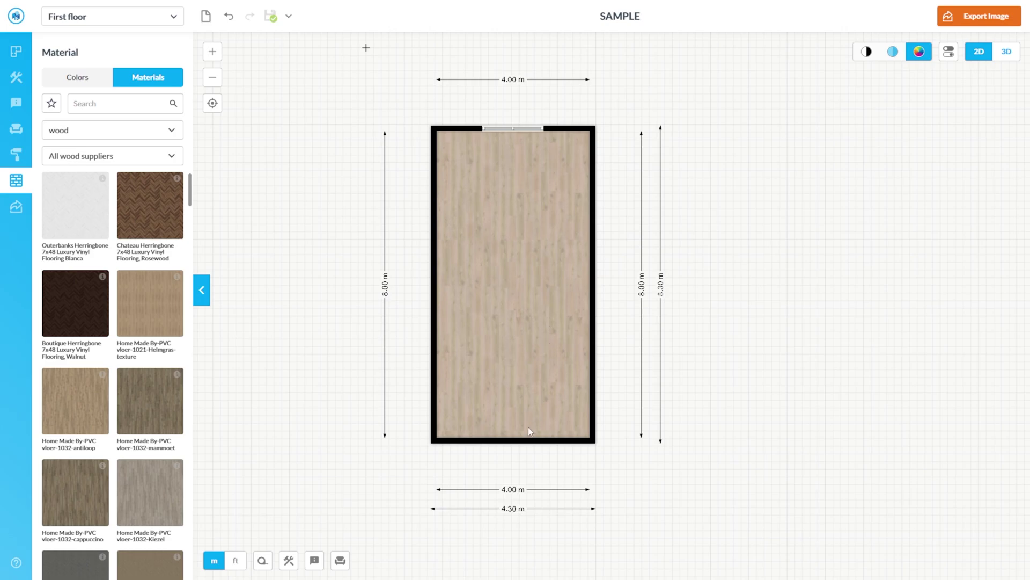
# Split the wall opposite the window wall at its midpoint, giving two 2.00 m segments
pyautogui.scroll(4, 528, 434)
pyautogui.click(510, 449)
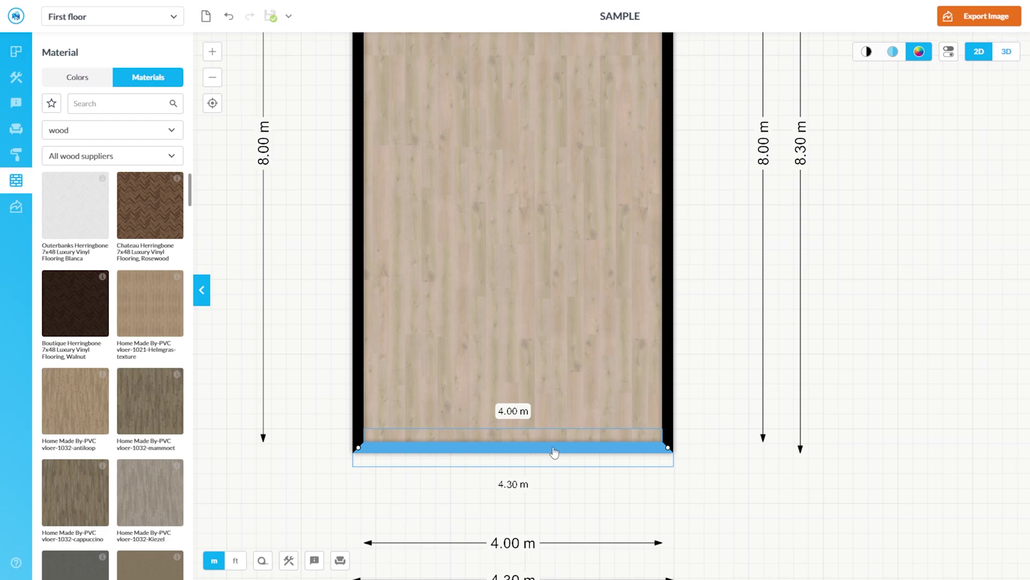
pyautogui.click(555, 451)
pyautogui.click(513, 432)
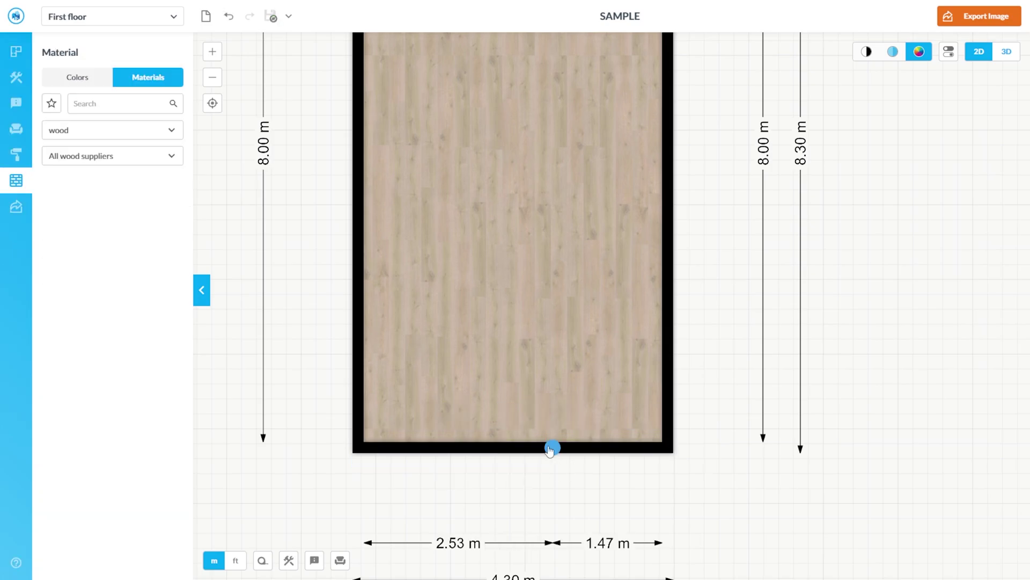
pyautogui.click(513, 447)
# Split the window wall at its midpoint so both inner segments measure 2.00 m
pyautogui.scroll(-3, 510, 461)
pyautogui.scroll(3, 508, 298)
pyautogui.click(558, 222)
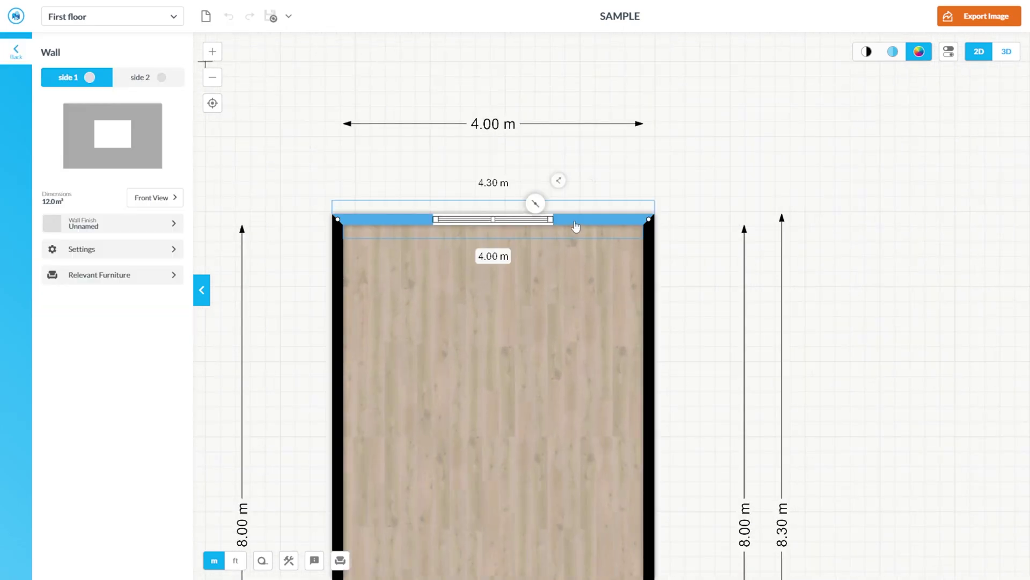
pyautogui.click(535, 204)
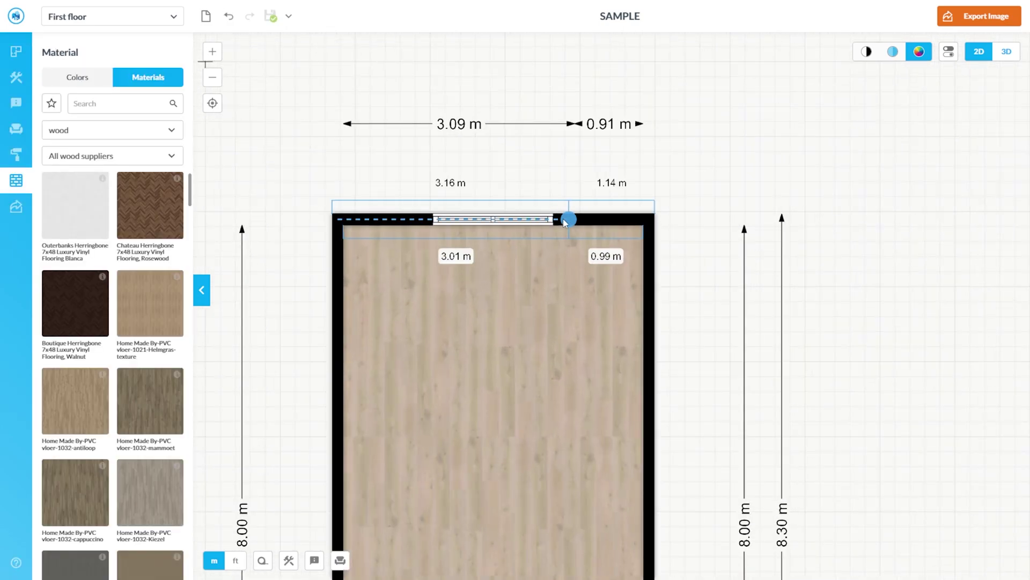
pyautogui.click(493, 219)
# Set the height of all walls at the window wall's midpoint corner to 420 cm
pyautogui.scroll(-4, 478, 207)
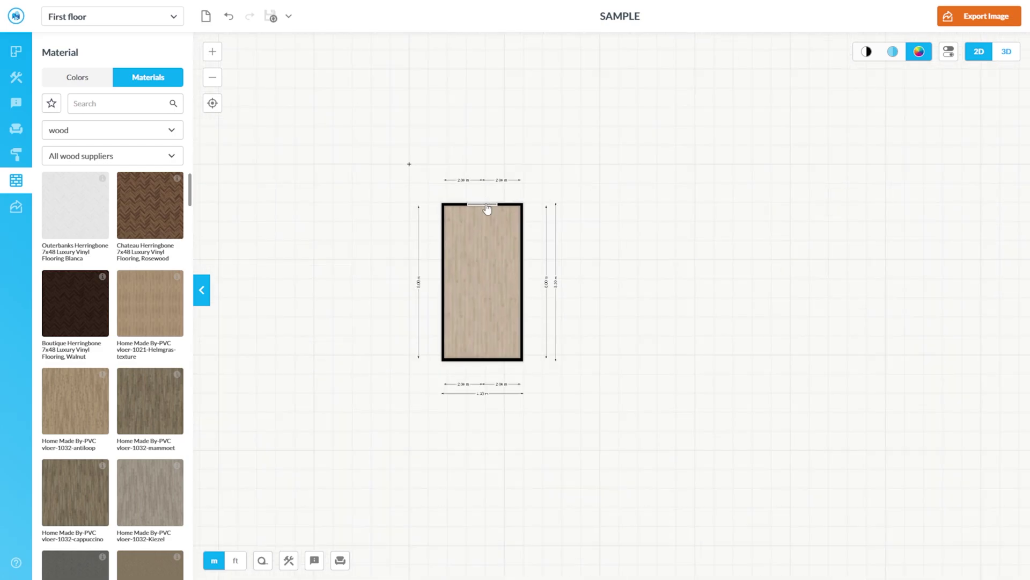
pyautogui.scroll(2, 465, 376)
pyautogui.scroll(-3, 452, 236)
pyautogui.scroll(2, 439, 199)
pyautogui.scroll(3, 523, 242)
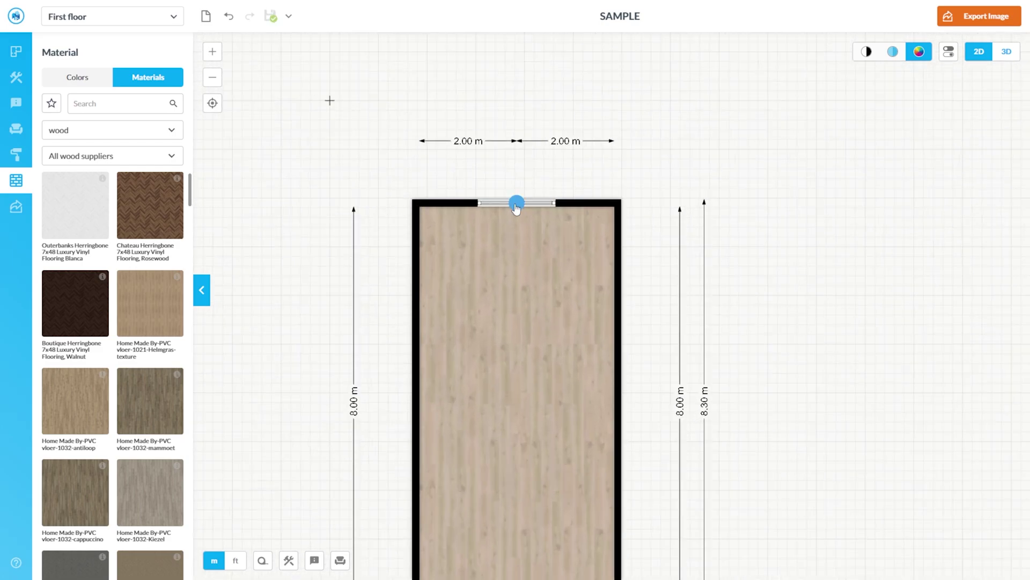
pyautogui.click(517, 205)
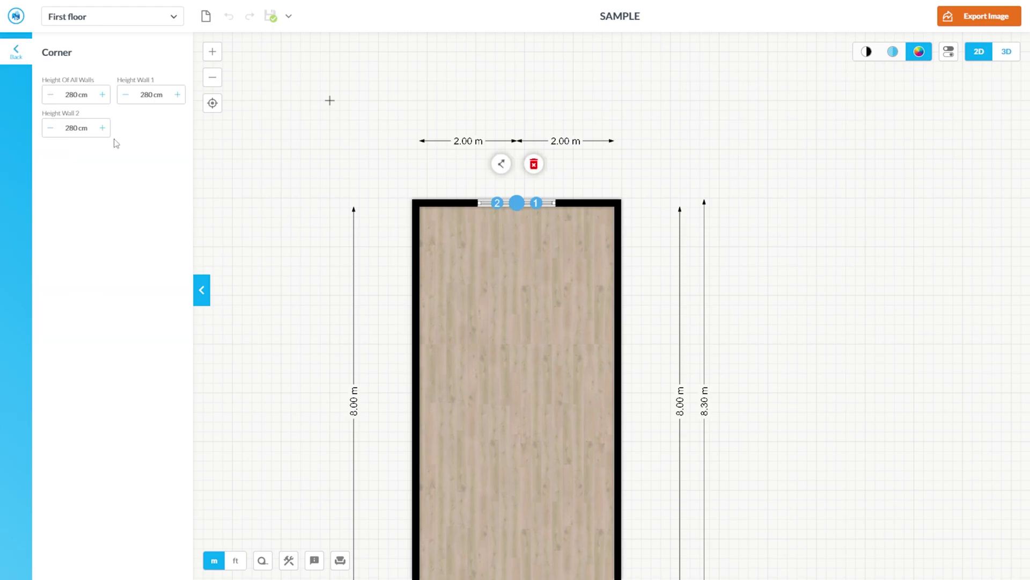
pyautogui.click(81, 95)
pyautogui.write('420')
pyautogui.press('Return')
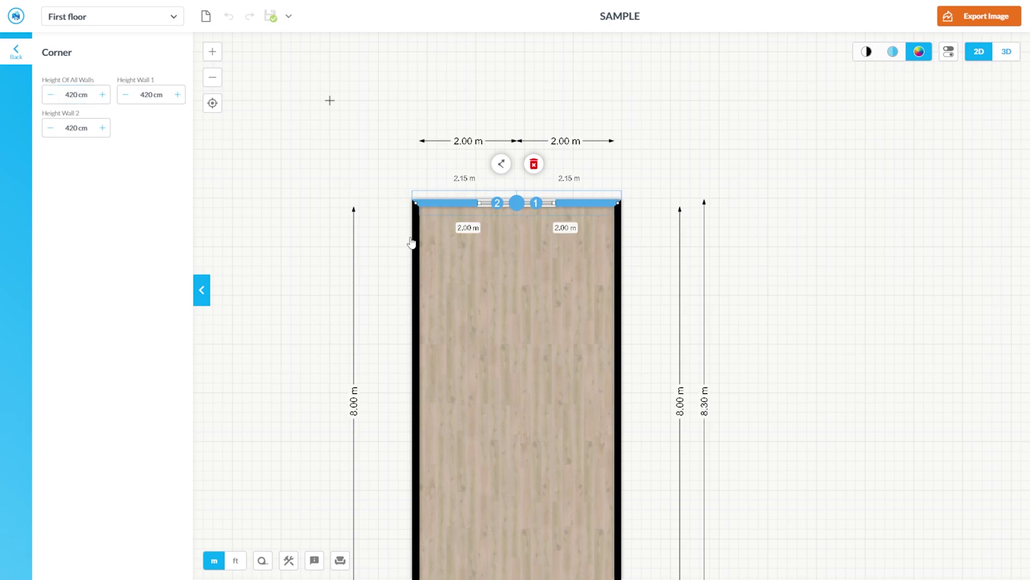
pyautogui.click(433, 124)
# Set the height of all walls at the opposite short wall's midpoint corner to 420 cm
pyautogui.scroll(-4, 433, 124)
pyautogui.scroll(3, 494, 371)
pyautogui.click(459, 369)
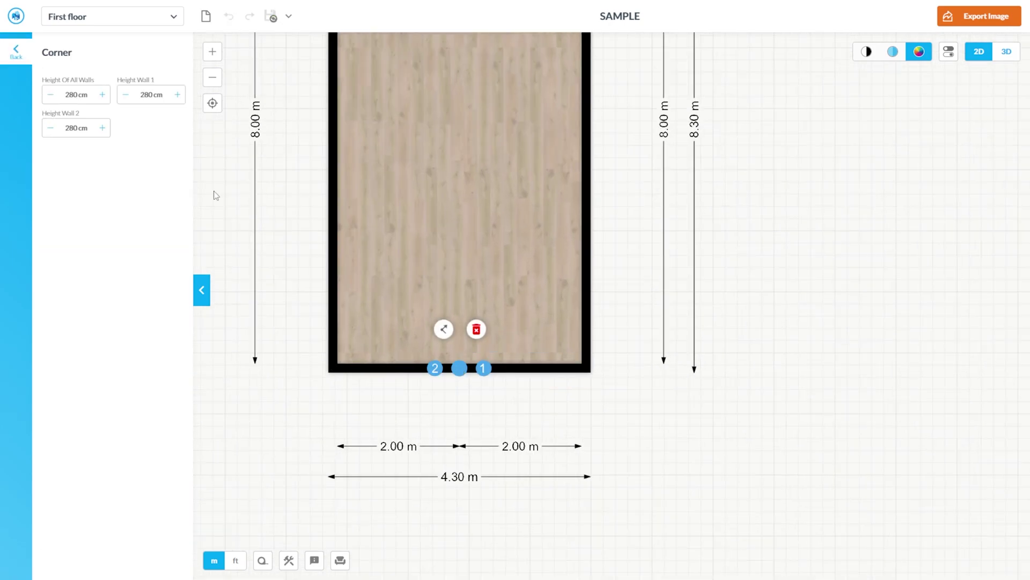
pyautogui.moveTo(71, 94); pyautogui.dragTo(54, 95)
pyautogui.write('420')
pyautogui.press('Return')
pyautogui.scroll(-3, 601, 365)
pyautogui.click(629, 318)
pyautogui.scroll(-2, 546, 341)
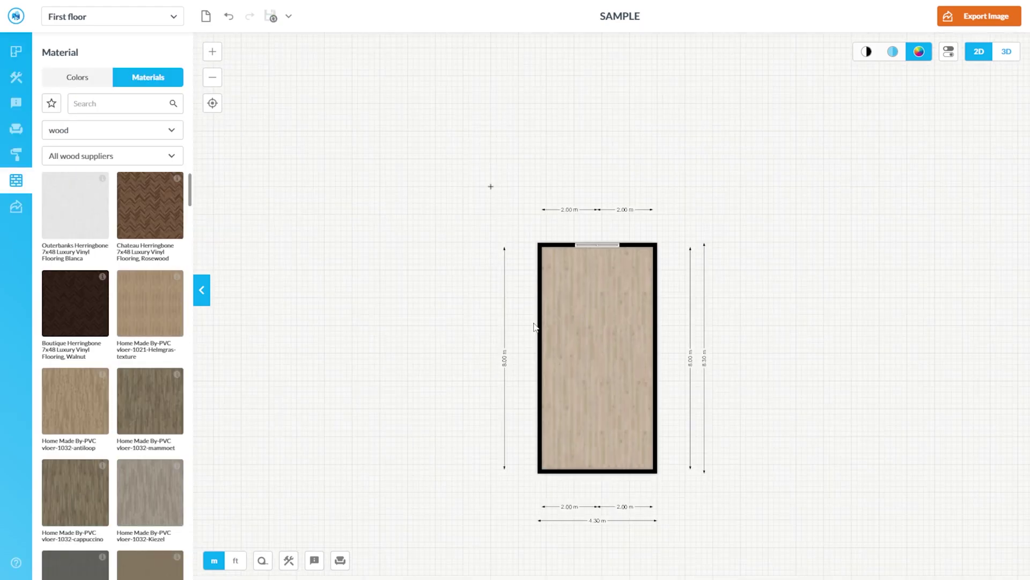
pyautogui.scroll(-1, 577, 386)
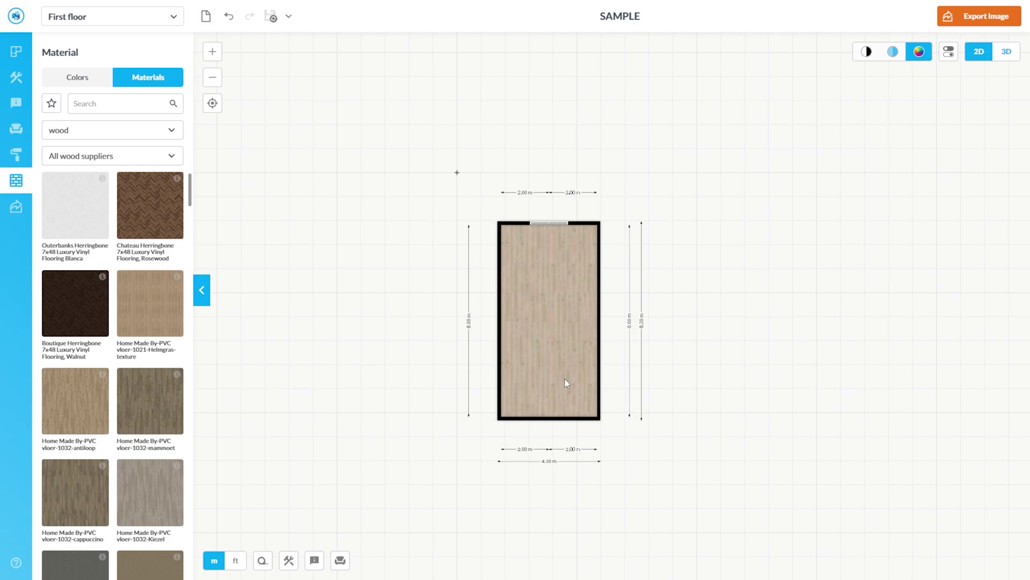
pyautogui.click(15, 78)
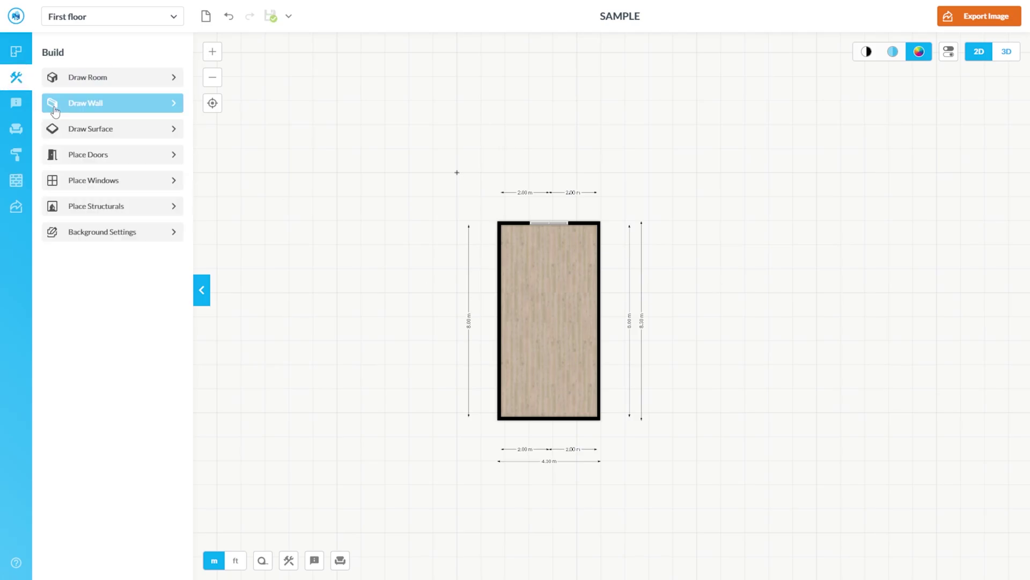
pyautogui.click(78, 130)
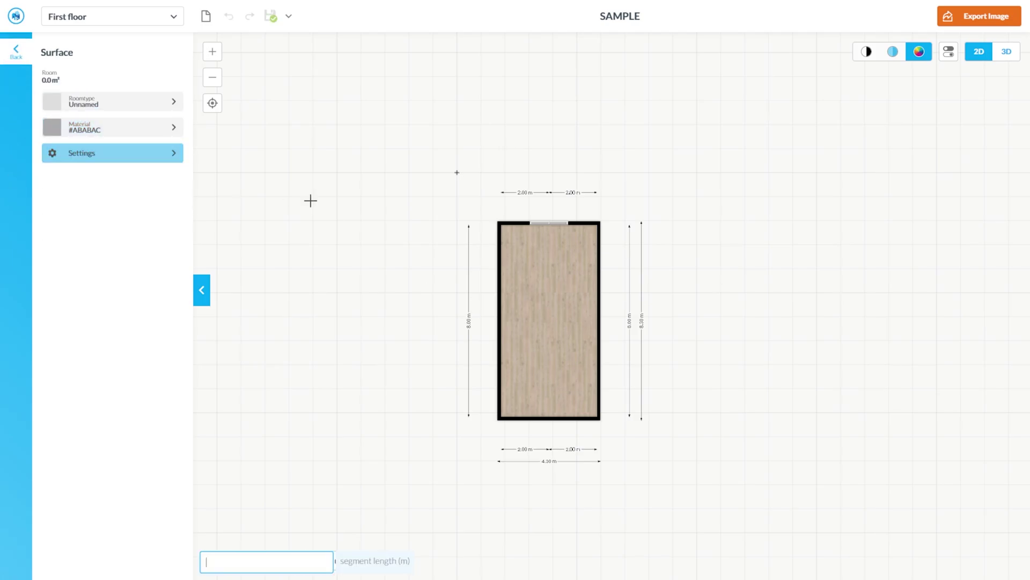
pyautogui.scroll(2, 563, 241)
pyautogui.scroll(2, 553, 239)
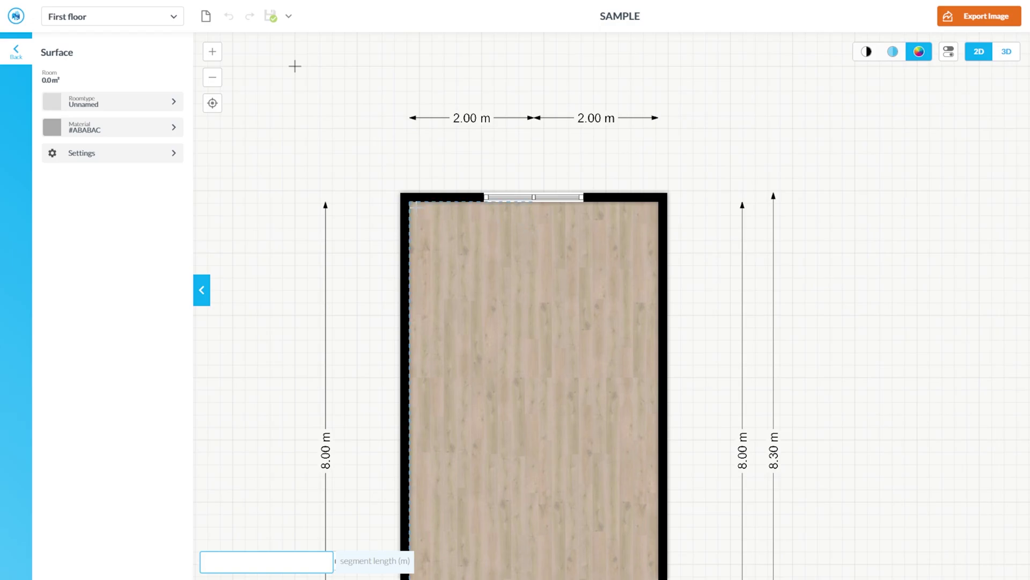
pyautogui.scroll(2, 413, 204)
pyautogui.click(411, 200)
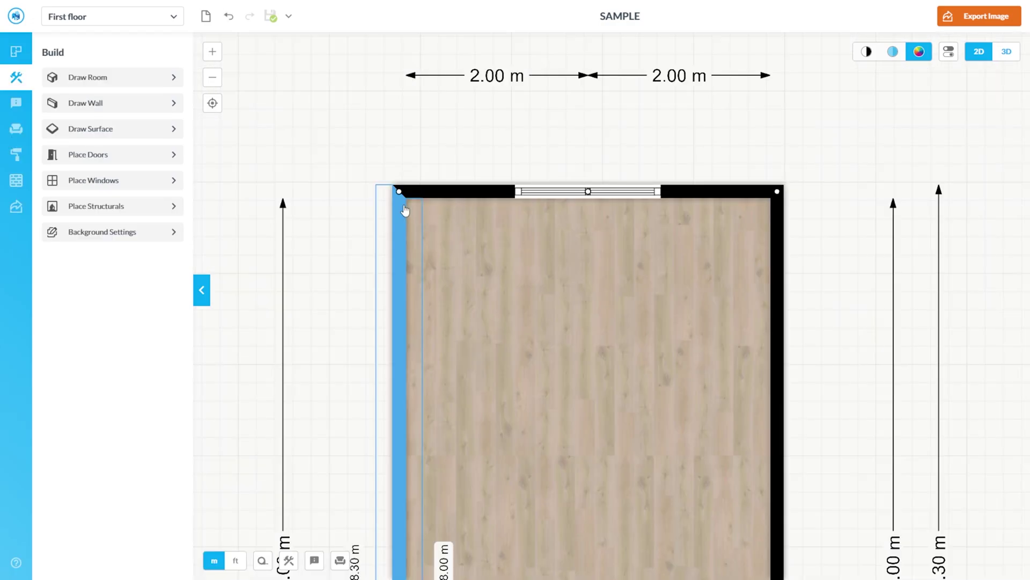
pyautogui.click(94, 131)
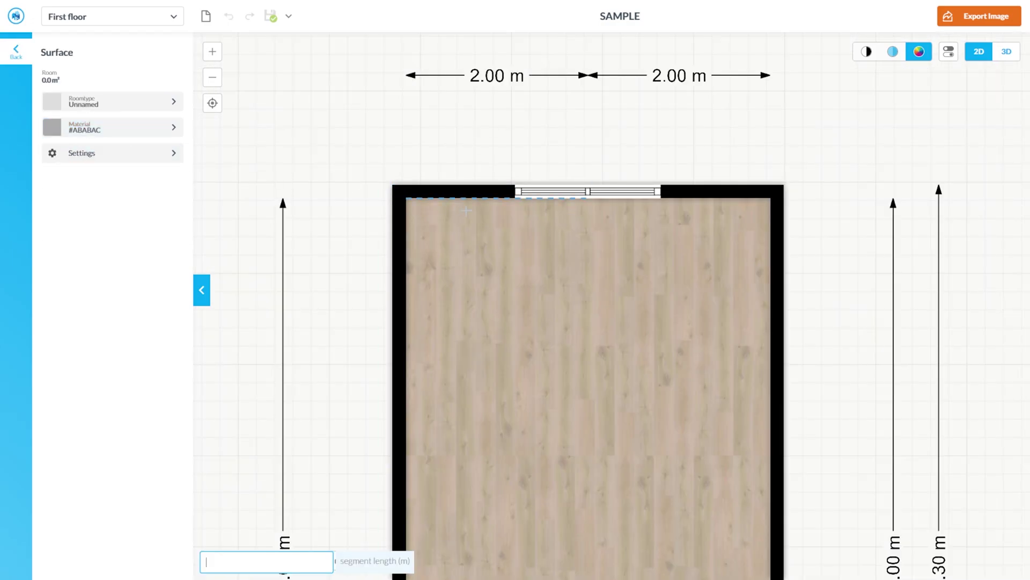
pyautogui.click(410, 198)
pyautogui.click(132, 130)
pyautogui.press('Escape')
pyautogui.click(135, 130)
pyautogui.scroll(4, 446, 200)
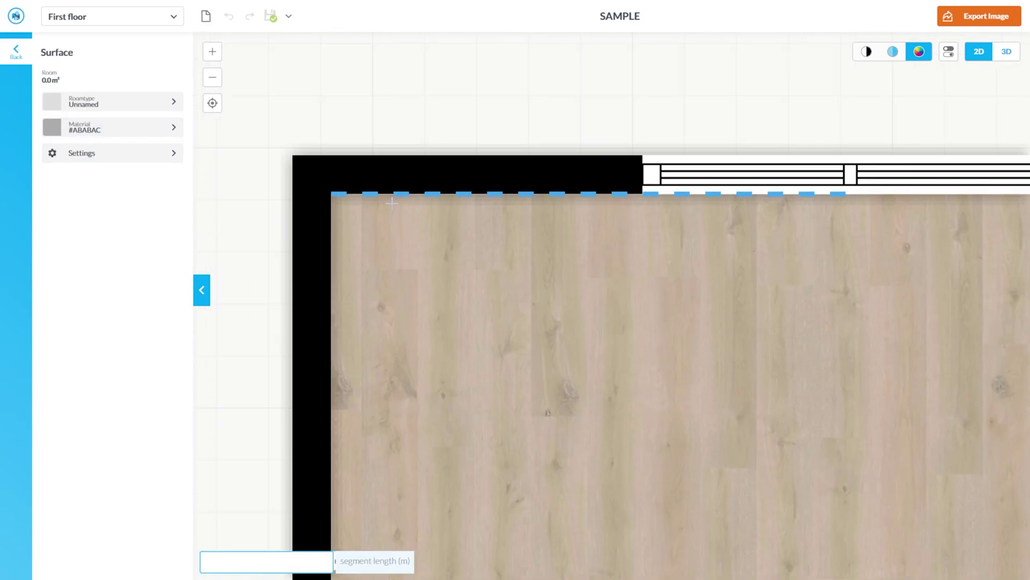
pyautogui.click(340, 196)
pyautogui.click(83, 129)
pyautogui.scroll(-2, 492, 215)
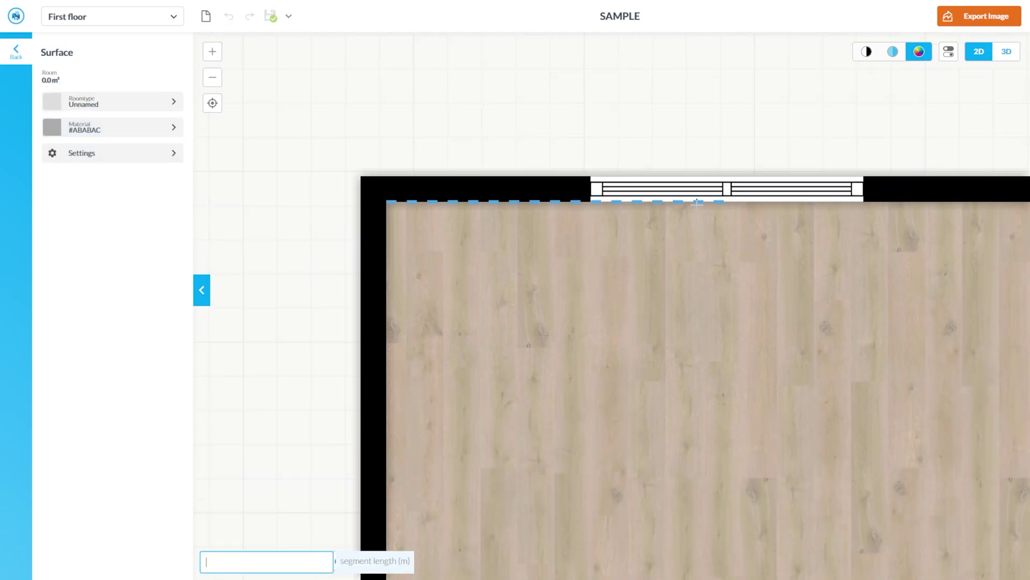
pyautogui.press('Escape')
pyautogui.scroll(-5, 465, 110)
pyautogui.click(485, 415)
pyautogui.scroll(3, 485, 415)
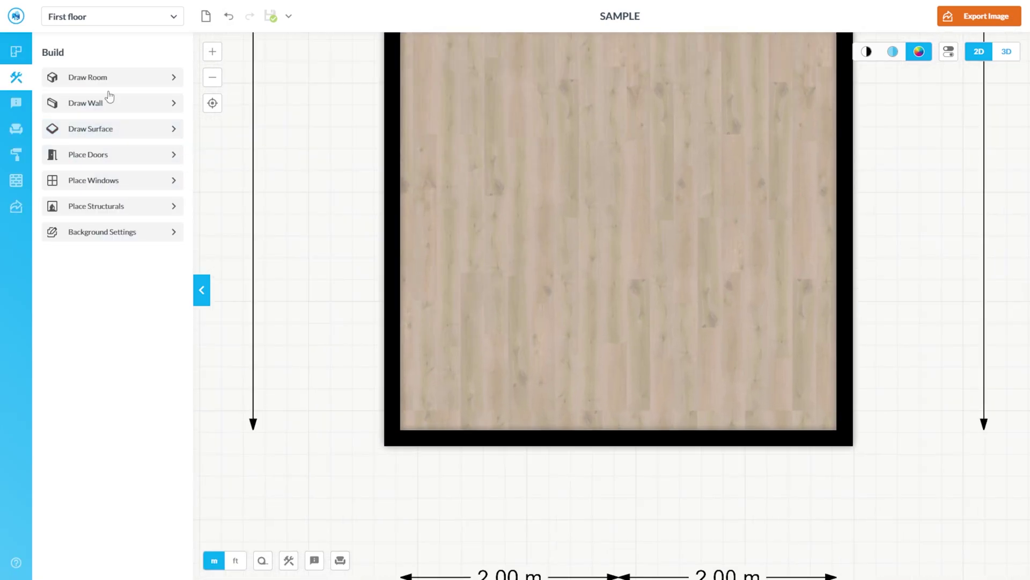
pyautogui.click(86, 129)
pyautogui.scroll(2, 418, 429)
pyautogui.press('Escape')
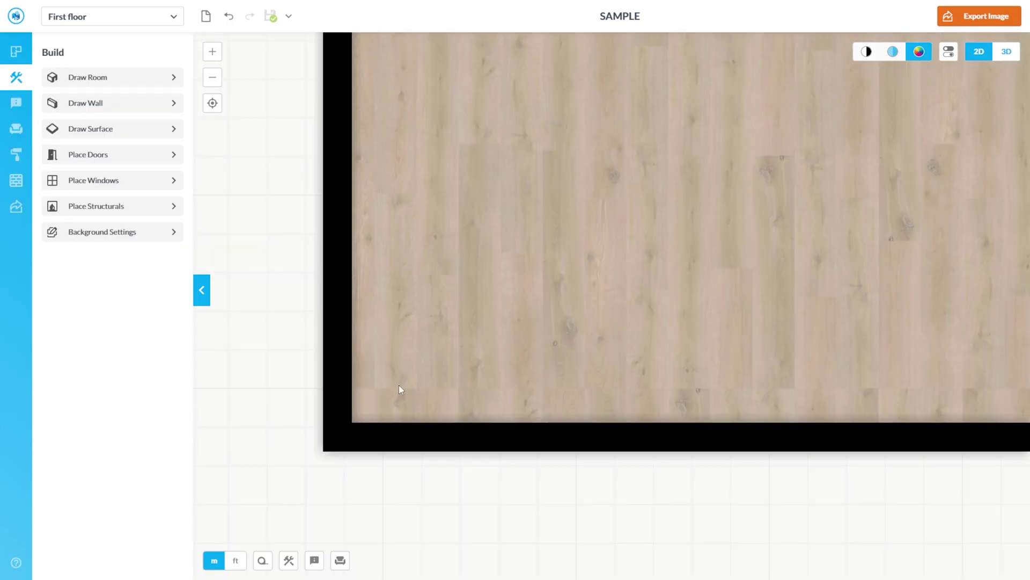
pyautogui.scroll(-5, 397, 376)
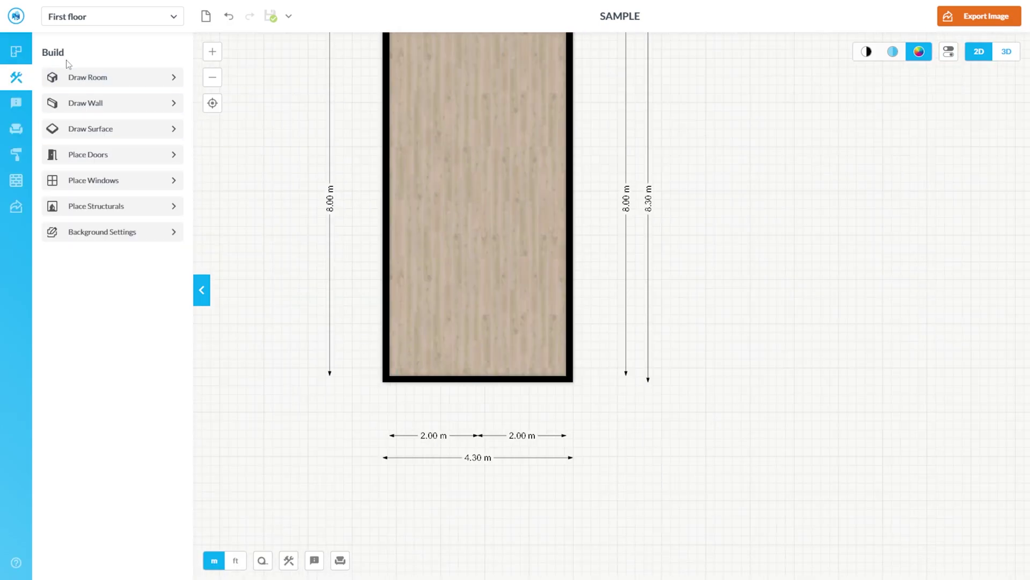
pyautogui.click(71, 128)
pyautogui.scroll(2, 408, 372)
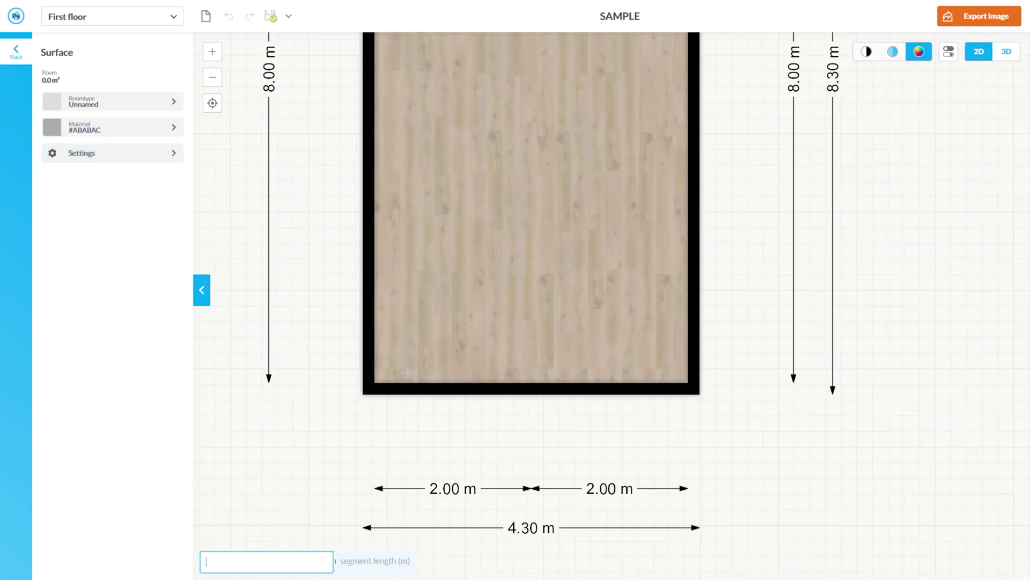
pyautogui.scroll(1, 407, 372)
pyautogui.press('Escape')
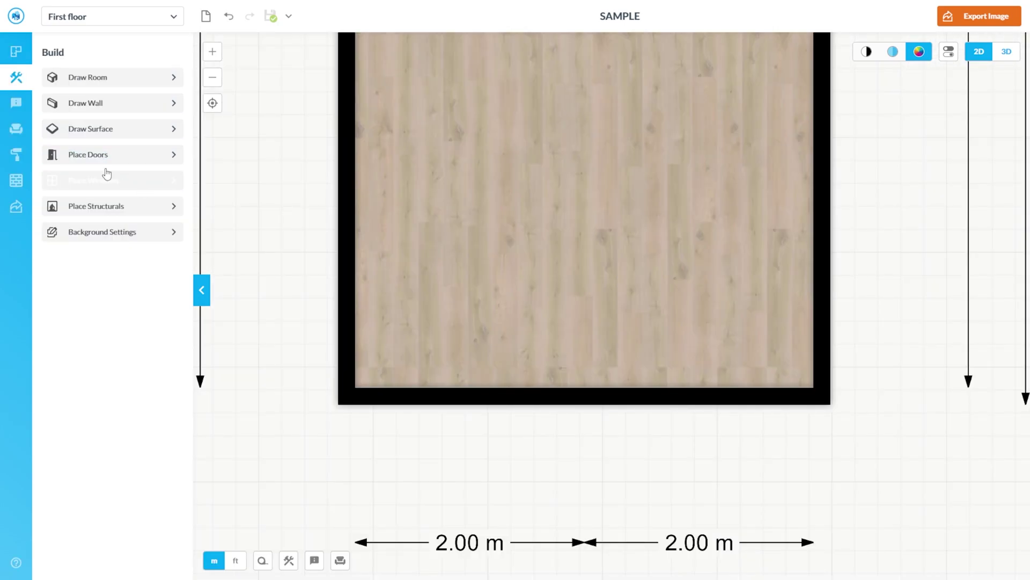
# Draw a four-cornered surface over the left half of the room, from the left wall's inner corners to the short walls' midpoints
pyautogui.click(86, 130)
pyautogui.click(363, 387)
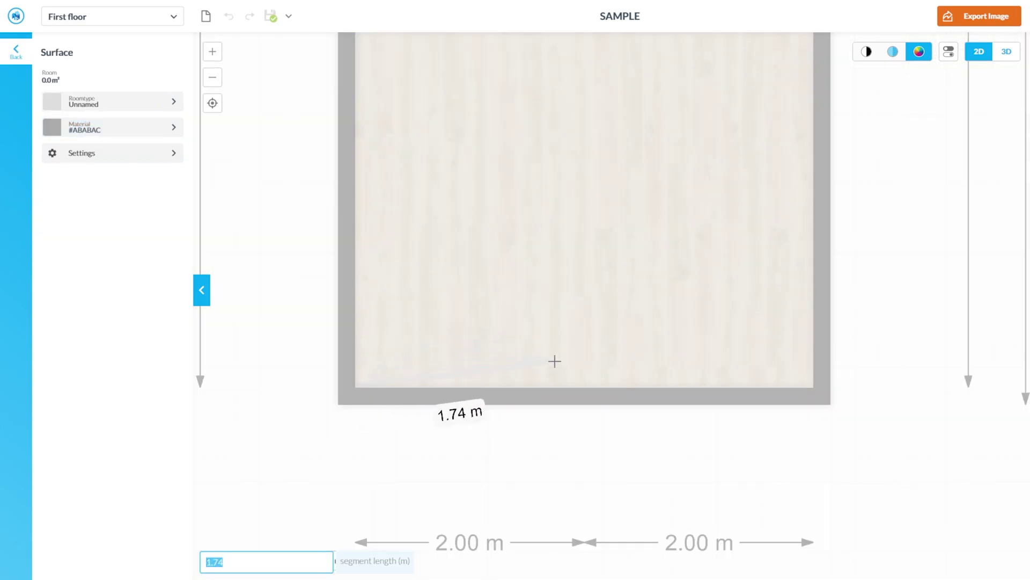
pyautogui.scroll(-4, 509, 435)
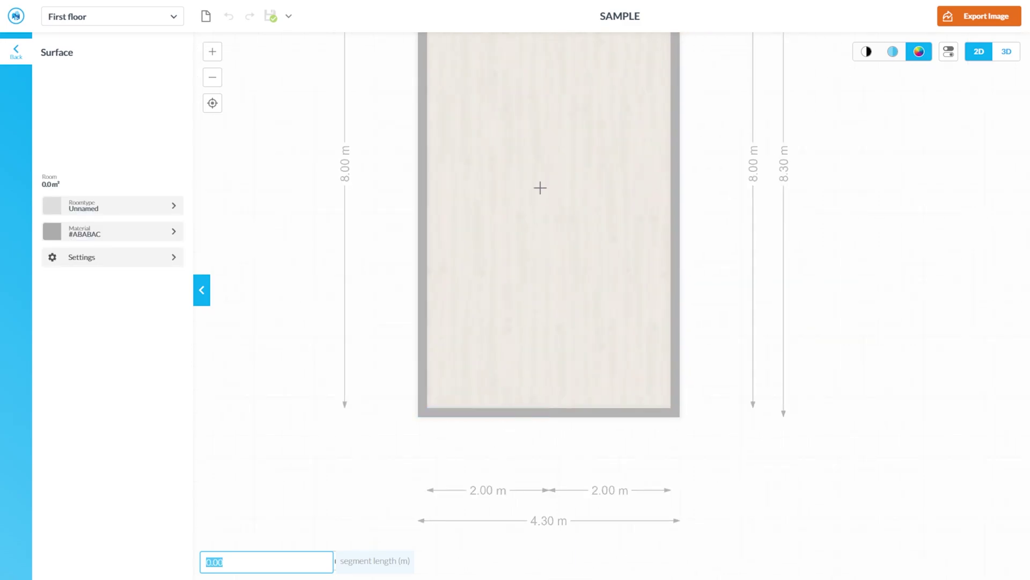
pyautogui.scroll(1, 514, 231)
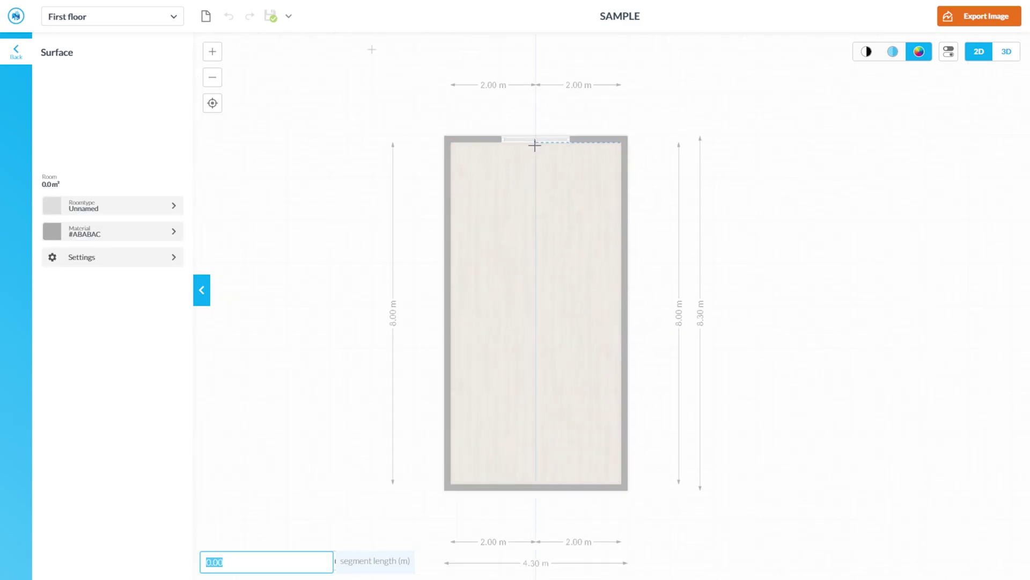
pyautogui.click(529, 144)
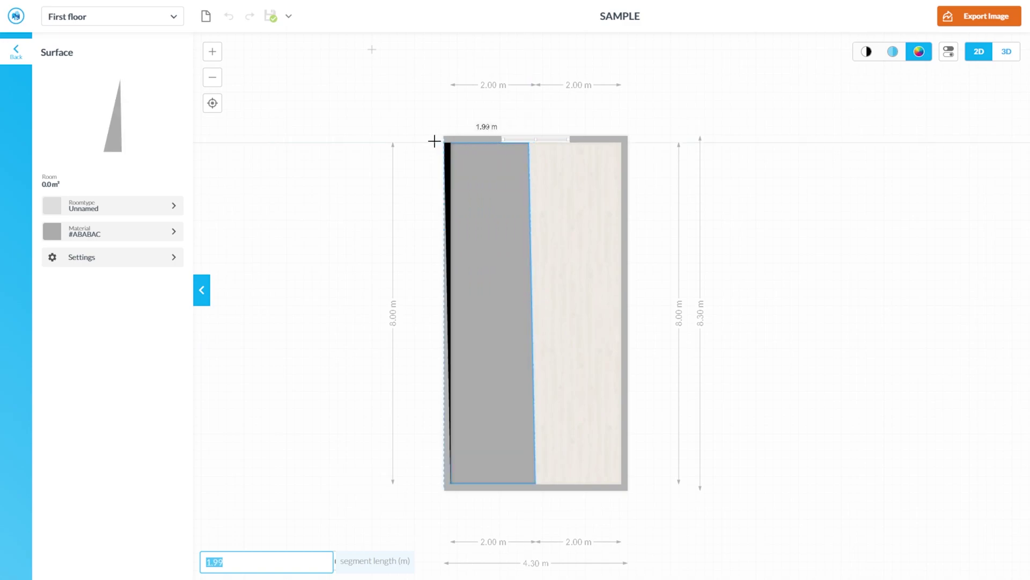
pyautogui.doubleClick(452, 145)
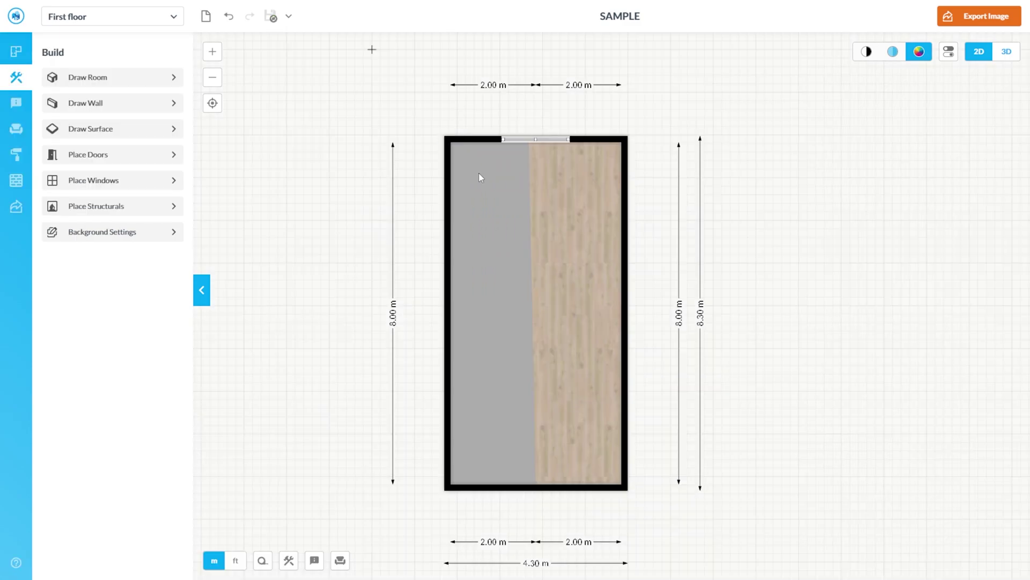
# Move the surface's corner near the window onto the wall's midpoint so the surface edge there is 2.00 m long
pyautogui.click(485, 183)
pyautogui.scroll(3, 545, 387)
pyautogui.scroll(1, 510, 368)
pyautogui.moveTo(527, 182); pyautogui.dragTo(516, 368)
pyautogui.click(515, 188)
pyautogui.scroll(-3, 491, 182)
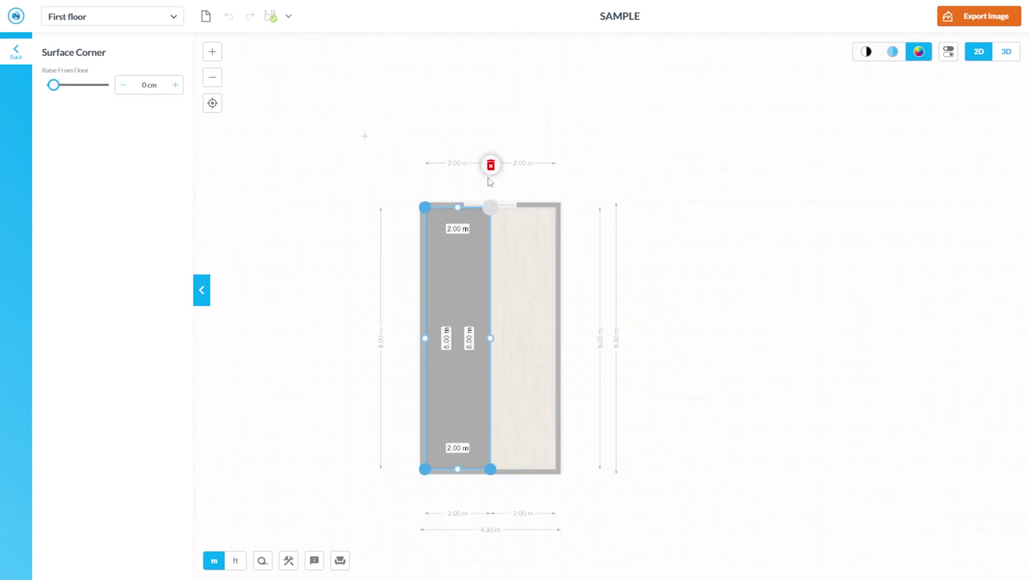
pyautogui.click(347, 204)
# Change the surface's color to Dulux Pure Brilliant White
pyautogui.click(476, 248)
pyautogui.click(102, 258)
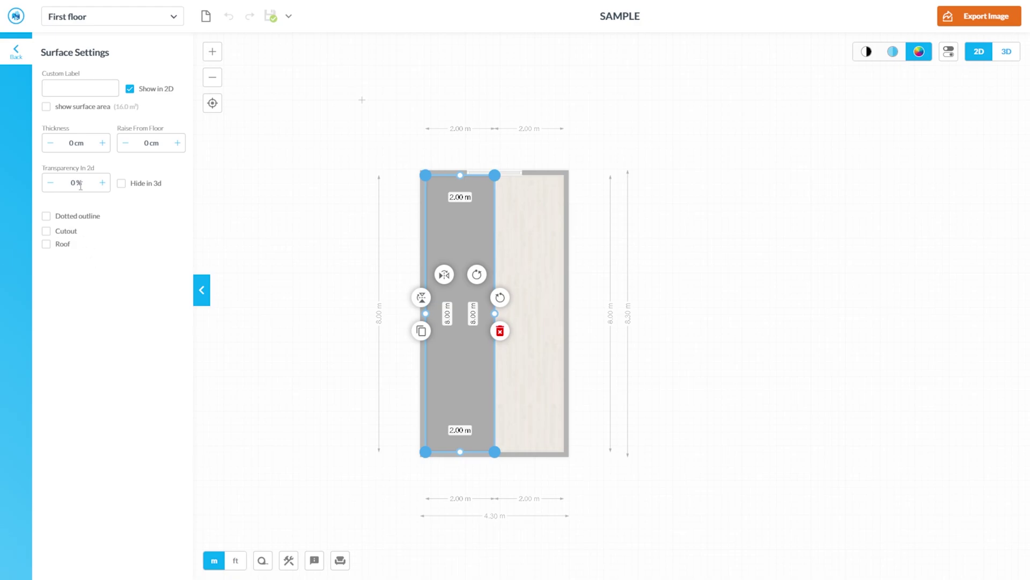
pyautogui.click(25, 59)
pyautogui.click(87, 224)
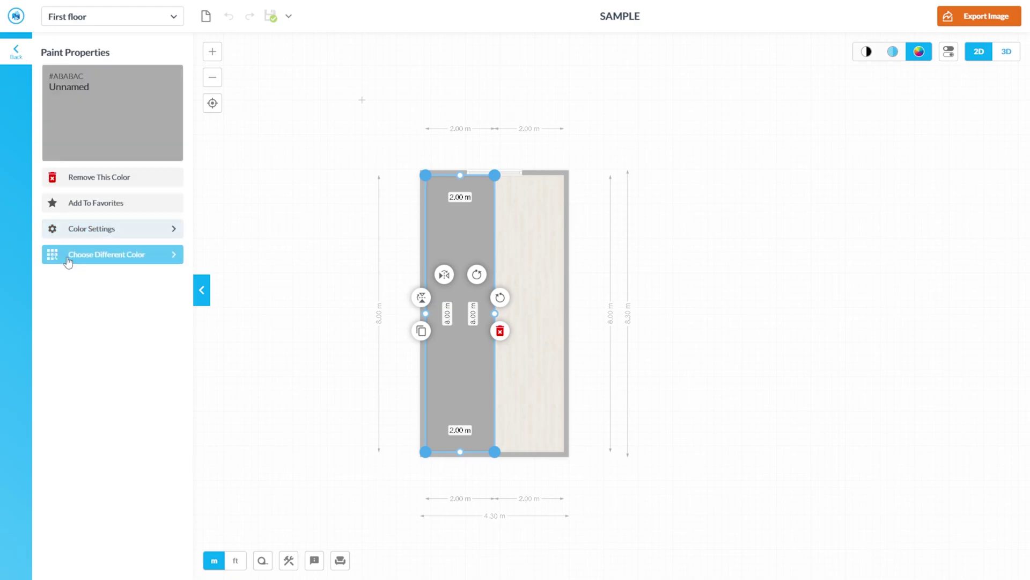
pyautogui.click(66, 258)
pyautogui.click(161, 162)
pyautogui.click(96, 311)
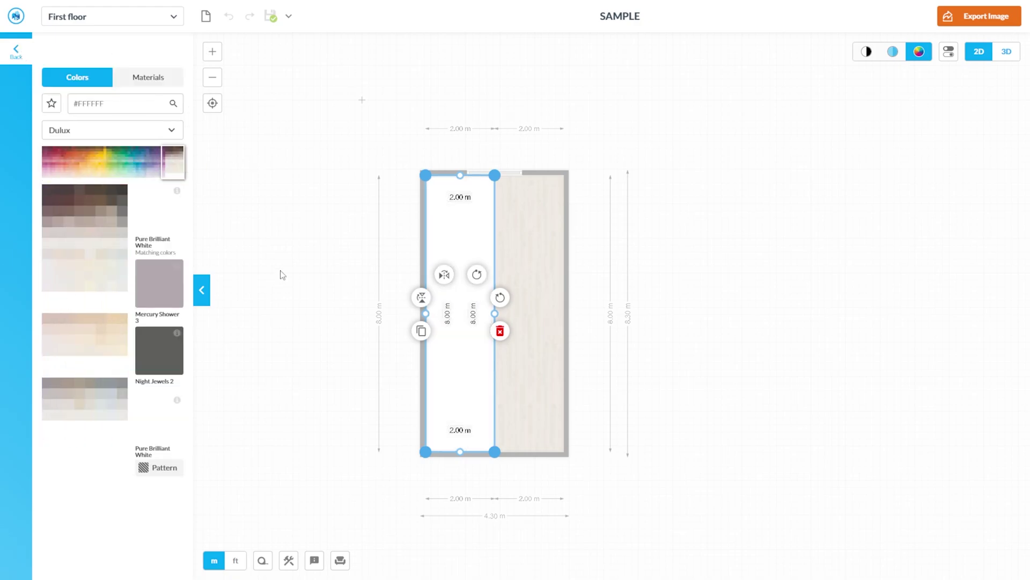
pyautogui.click(317, 247)
# Raise the white surface 280 cm from the floor
pyautogui.scroll(2, 471, 211)
pyautogui.click(471, 211)
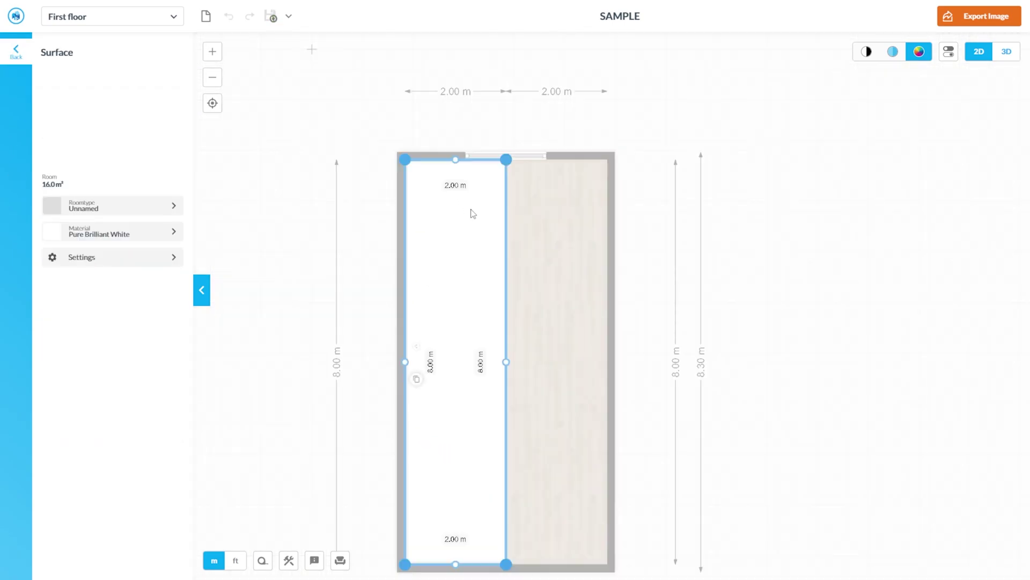
pyautogui.click(89, 259)
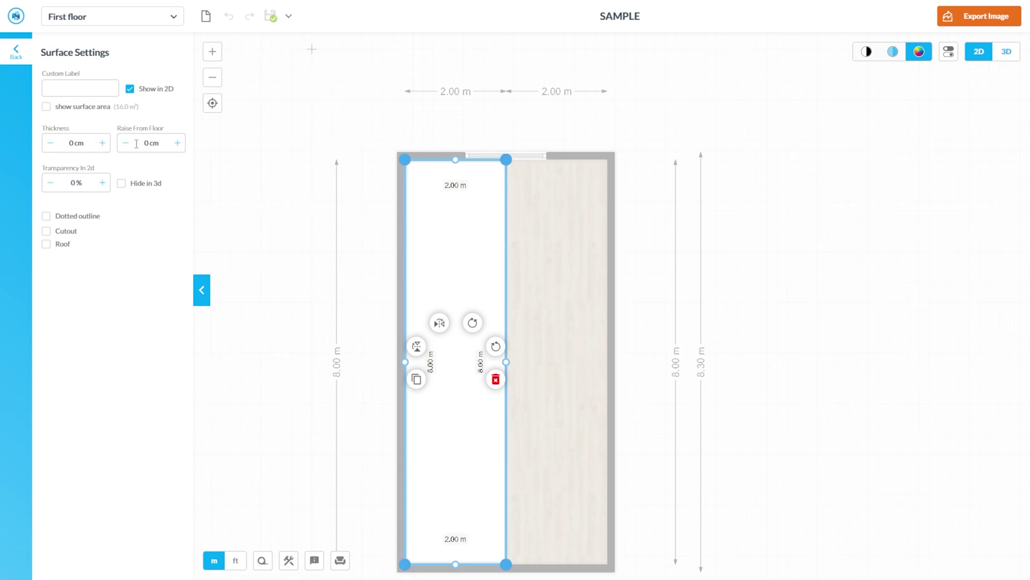
pyautogui.write('280')
pyautogui.click(285, 204)
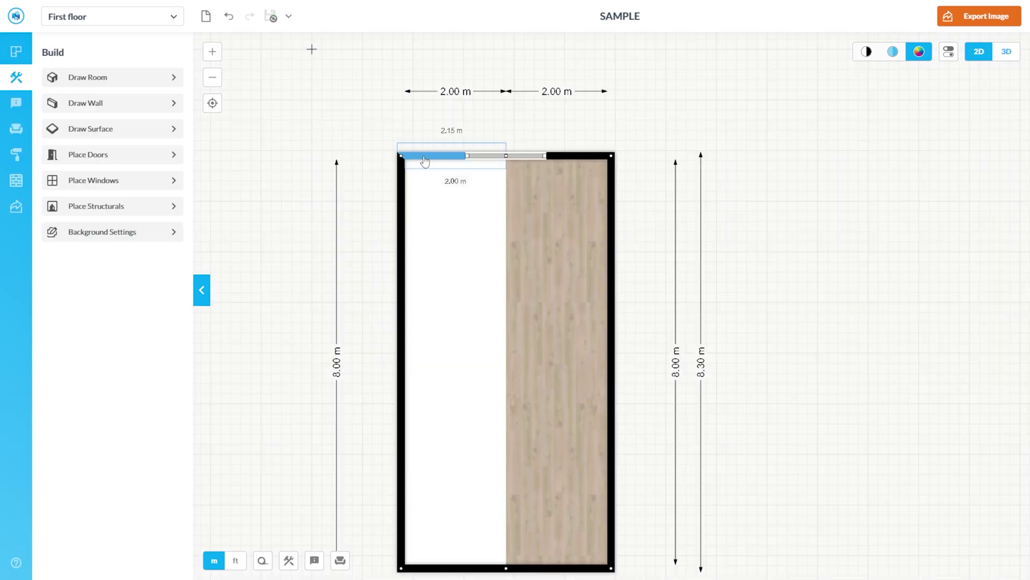
# Check the wall heights at the room's corner to the left of the window
pyautogui.scroll(2, 401, 157)
pyautogui.click(399, 158)
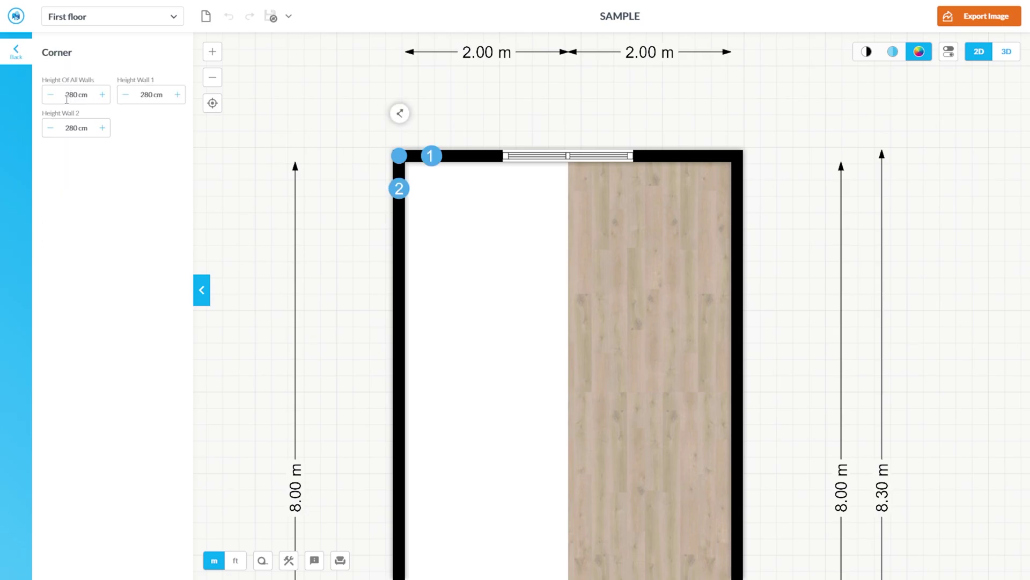
pyautogui.click(337, 179)
# Select the white surface and check the height above the floor at each of its four corners
pyautogui.scroll(-3, 473, 183)
pyautogui.scroll(1, 483, 187)
pyautogui.click(487, 244)
pyautogui.scroll(1, 488, 247)
pyautogui.scroll(-2, 475, 461)
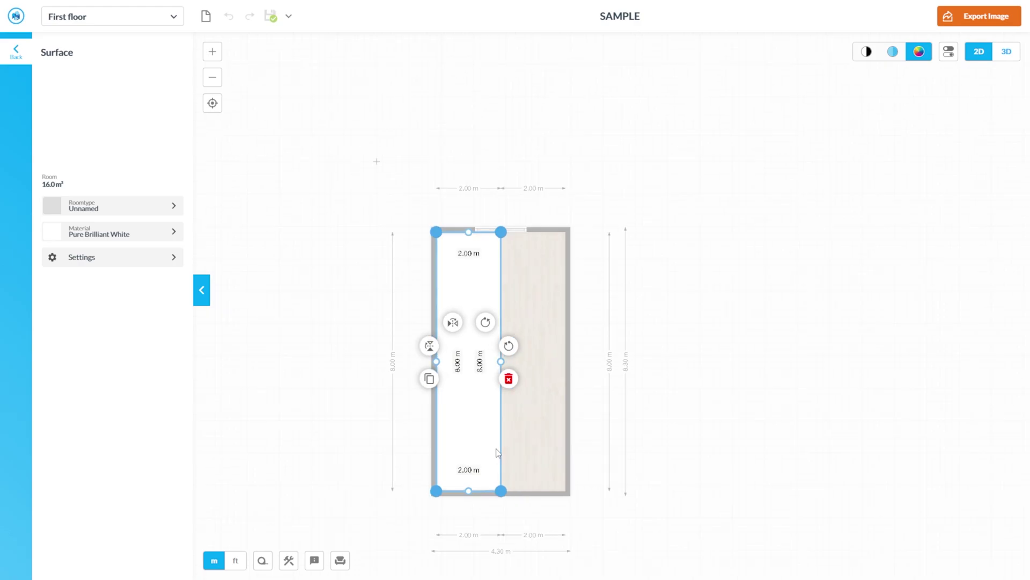
pyautogui.scroll(1, 471, 430)
pyautogui.click(414, 104)
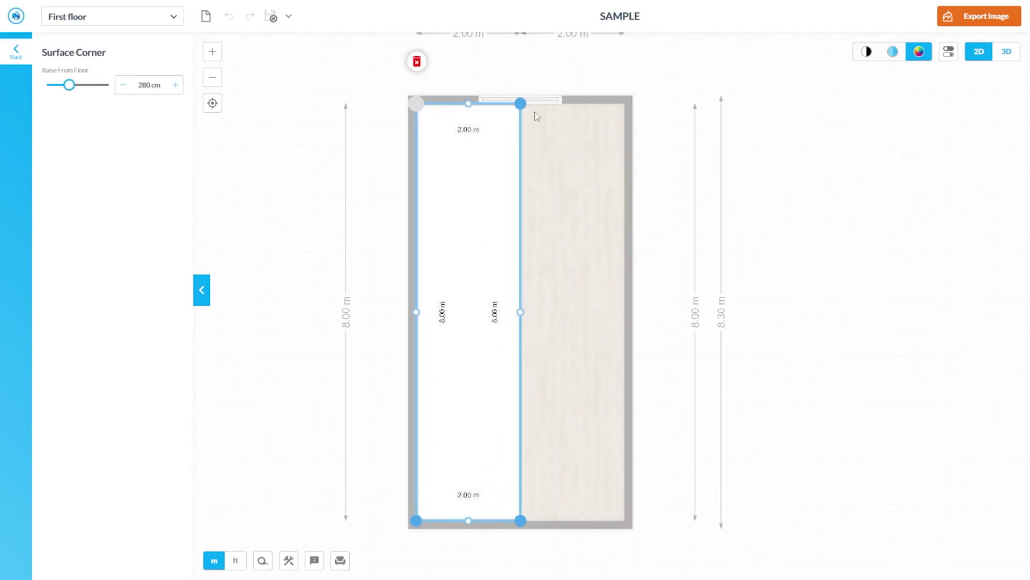
pyautogui.click(520, 104)
pyautogui.click(520, 520)
pyautogui.click(416, 520)
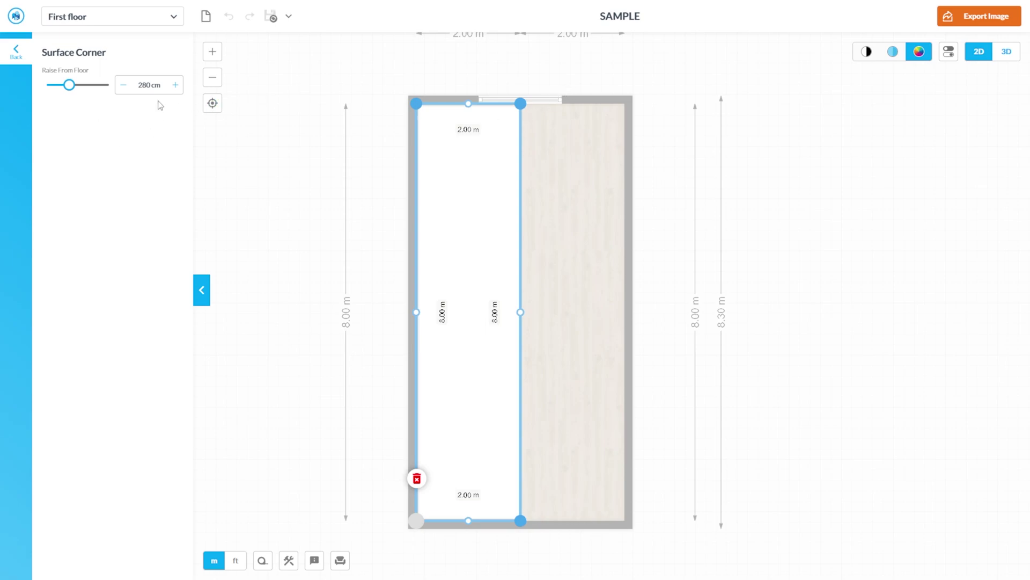
# Raise the surface's corner at the window wall's midpoint to 400 cm from the floor
pyautogui.click(517, 104)
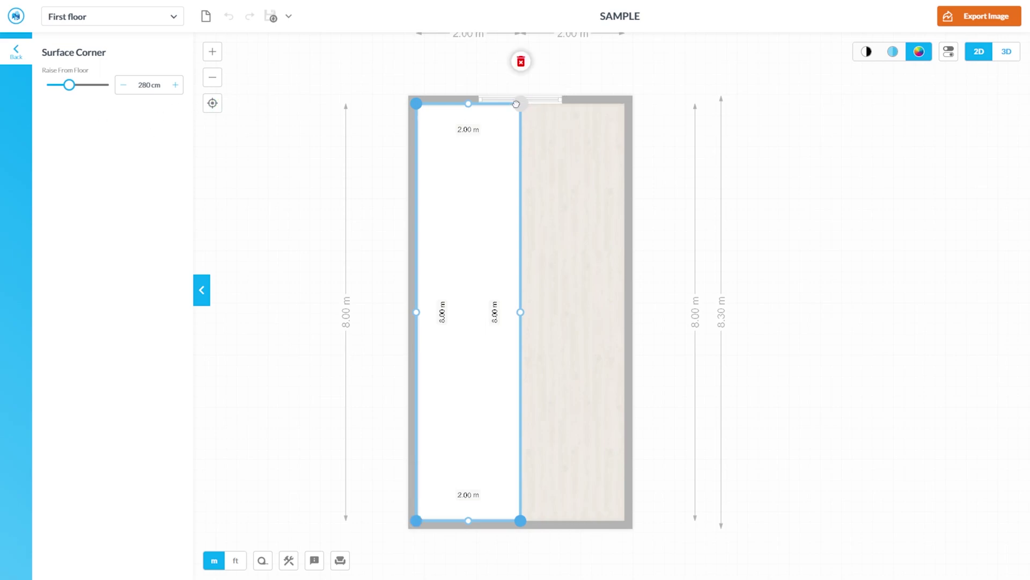
pyautogui.doubleClick(151, 87)
pyautogui.write('280')
pyautogui.press('BackSpace')
pyautogui.press('BackSpace')
pyautogui.write('400')
pyautogui.click(271, 154)
# Raise the surface's other ridge corner, at the midpoint of the short wall opposite the window, to 400 cm from the floor
pyautogui.scroll(-3, 403, 157)
pyautogui.scroll(3, 467, 330)
pyautogui.click(466, 327)
pyautogui.click(474, 398)
pyautogui.moveTo(152, 86); pyautogui.dragTo(123, 86)
pyautogui.write('400')
pyautogui.click(274, 189)
pyautogui.scroll(-3, 443, 375)
pyautogui.scroll(5, 447, 355)
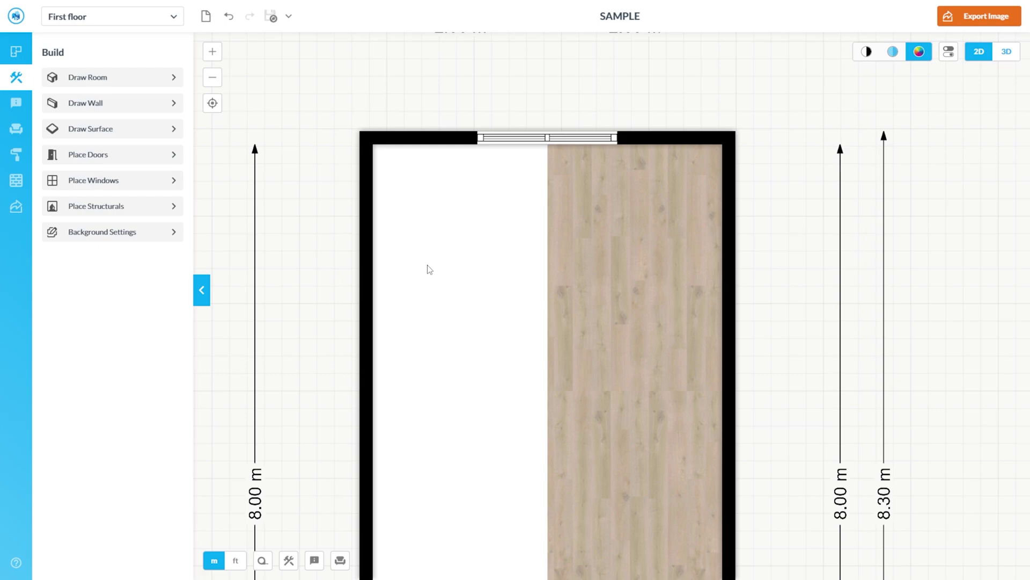
pyautogui.click(463, 202)
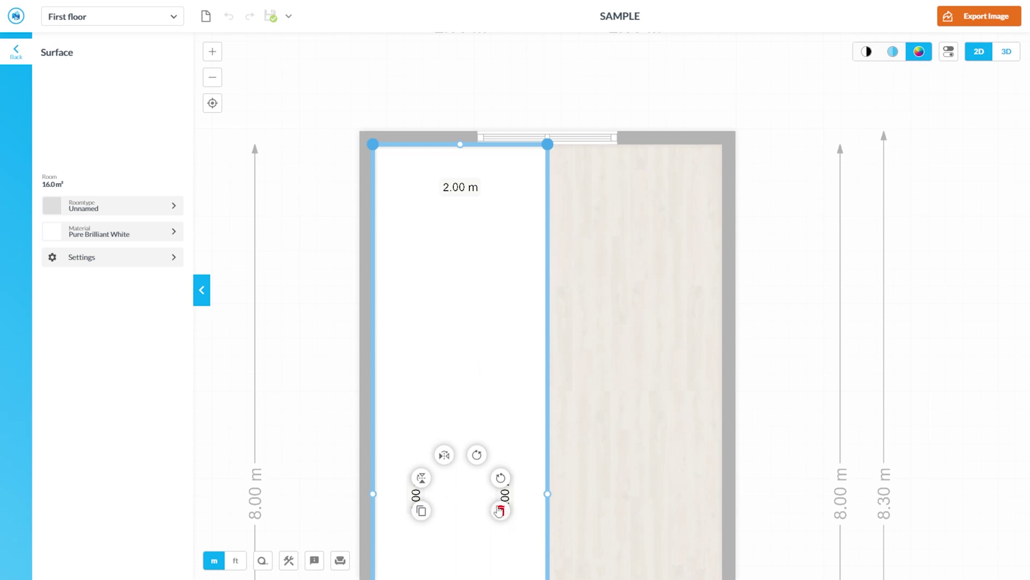
pyautogui.click(596, 227)
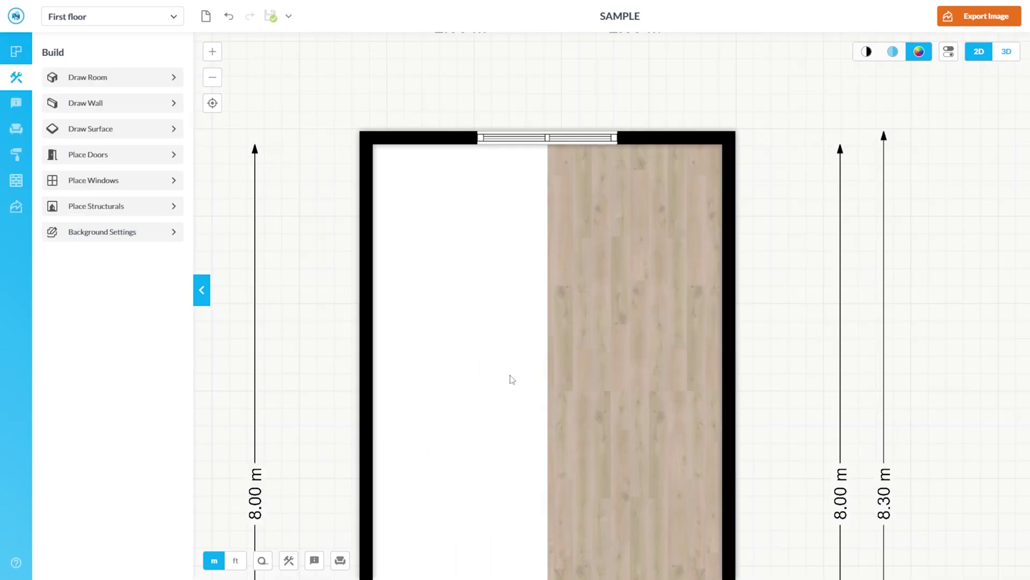
pyautogui.scroll(-5, 489, 280)
pyautogui.scroll(5, 481, 325)
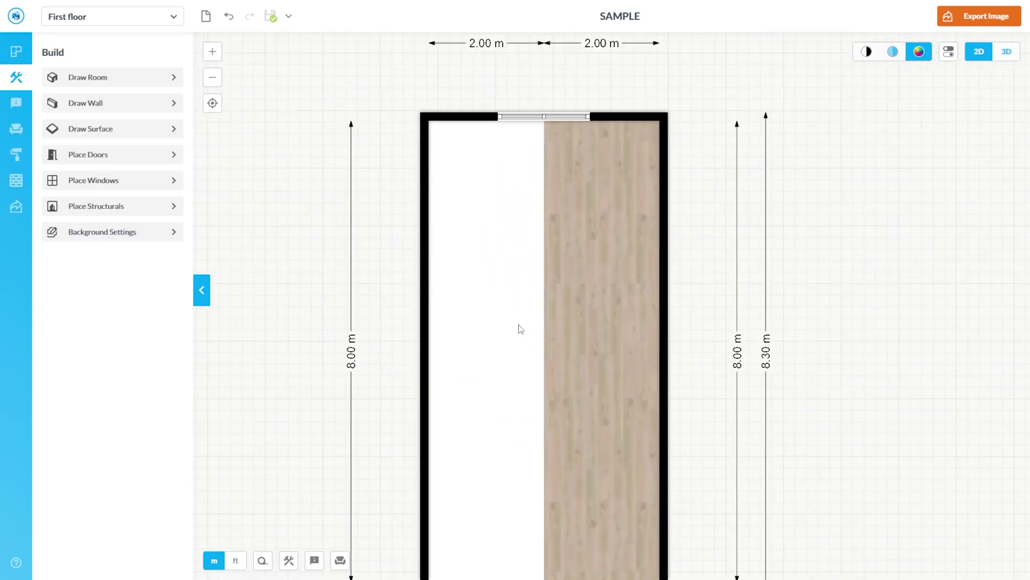
# Move the white surface out of the room to the empty area beside its left wall
pyautogui.click(514, 221)
pyautogui.scroll(-5, 523, 242)
pyautogui.click(460, 224)
pyautogui.scroll(3, 462, 222)
pyautogui.click(525, 205)
pyautogui.moveTo(527, 222); pyautogui.dragTo(358, 221)
pyautogui.click(504, 239)
pyautogui.scroll(3, 524, 231)
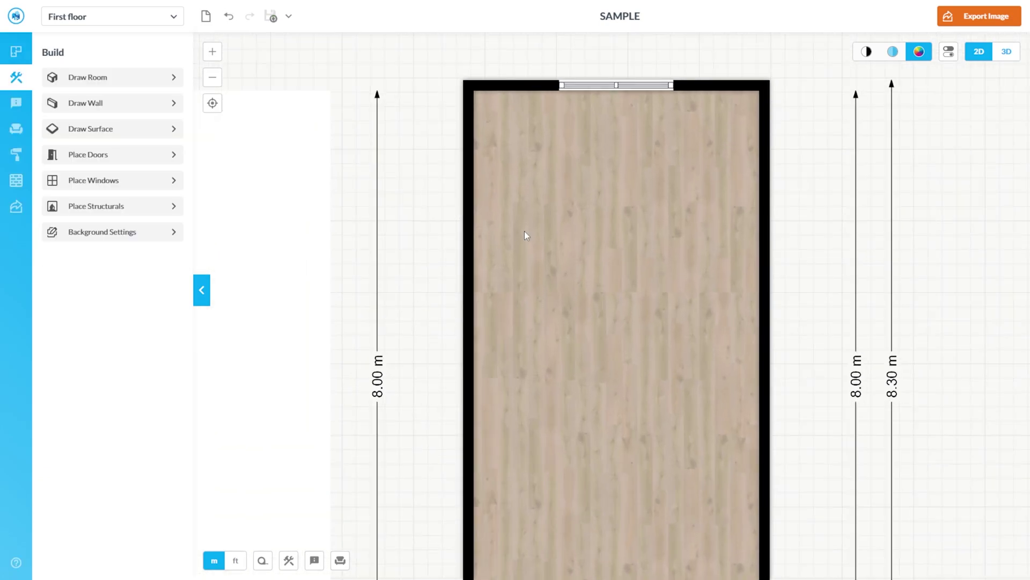
pyautogui.click(524, 231)
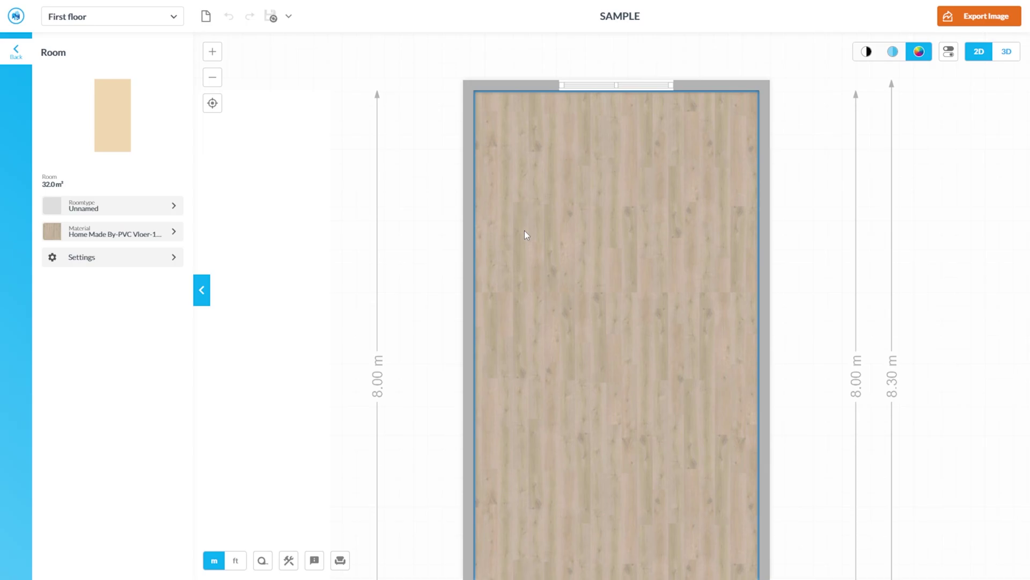
pyautogui.click(474, 249)
# Draw an 8.00 m wall down the middle of the room, from the lower short wall's midpoint to the window wall's midpoint
pyautogui.scroll(-5, 499, 169)
pyautogui.scroll(2, 534, 226)
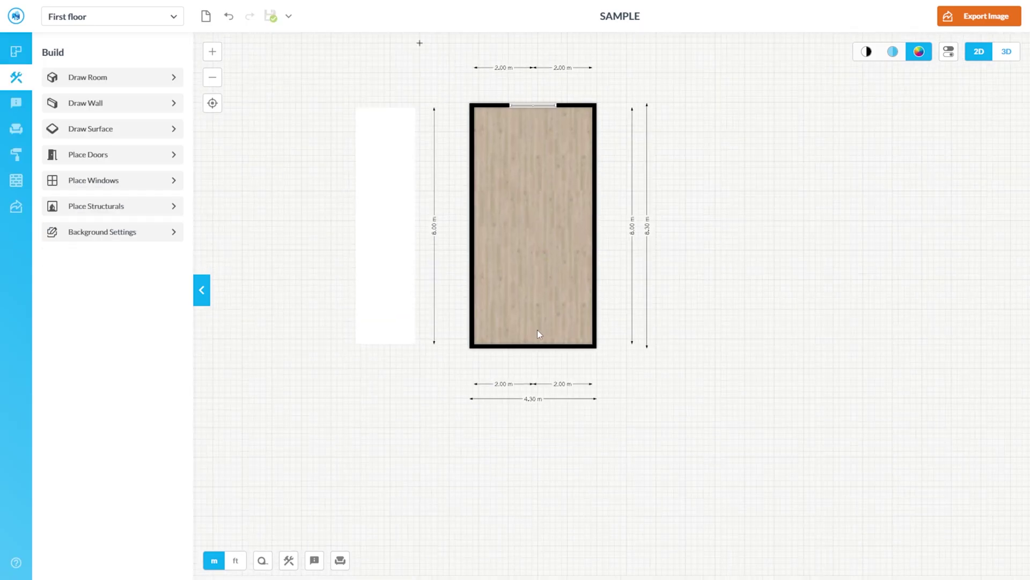
pyautogui.click(533, 347)
pyautogui.click(518, 306)
pyautogui.scroll(1, 560, 117)
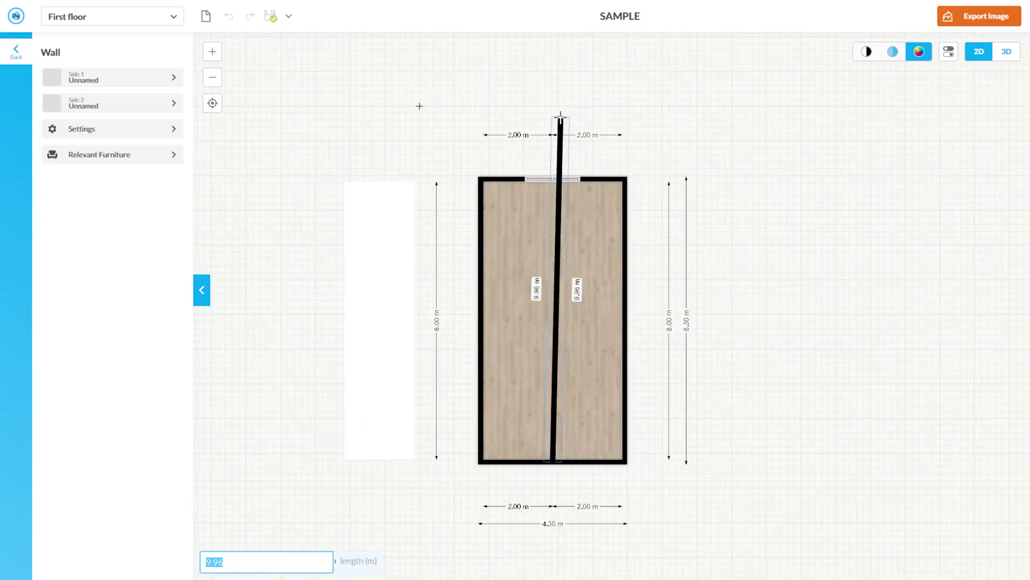
pyautogui.scroll(3, 556, 182)
pyautogui.click(550, 175)
pyautogui.scroll(-3, 470, 186)
pyautogui.scroll(3, 529, 254)
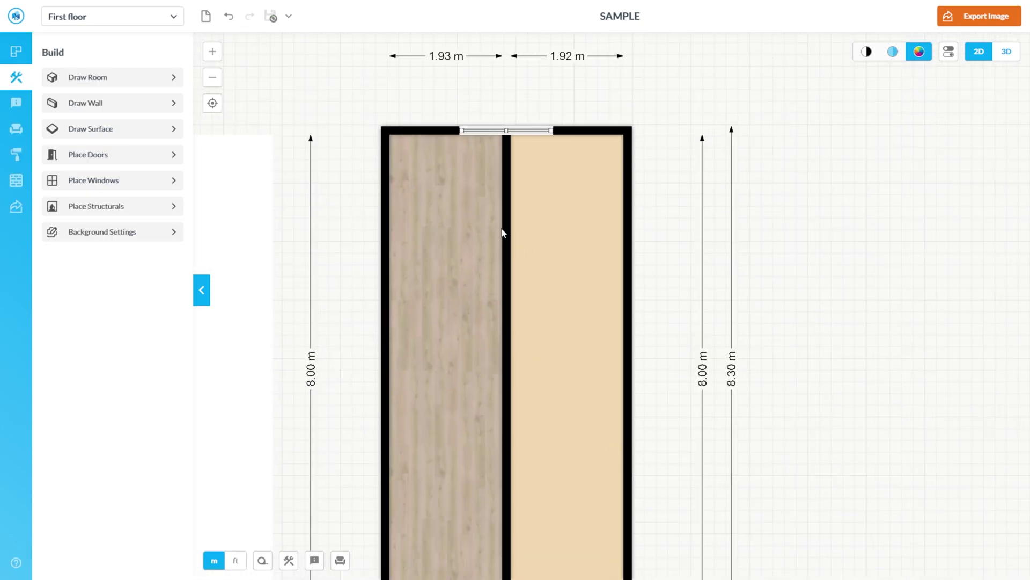
# Set the thickness of the wall dividing the room to 0
pyautogui.click(504, 234)
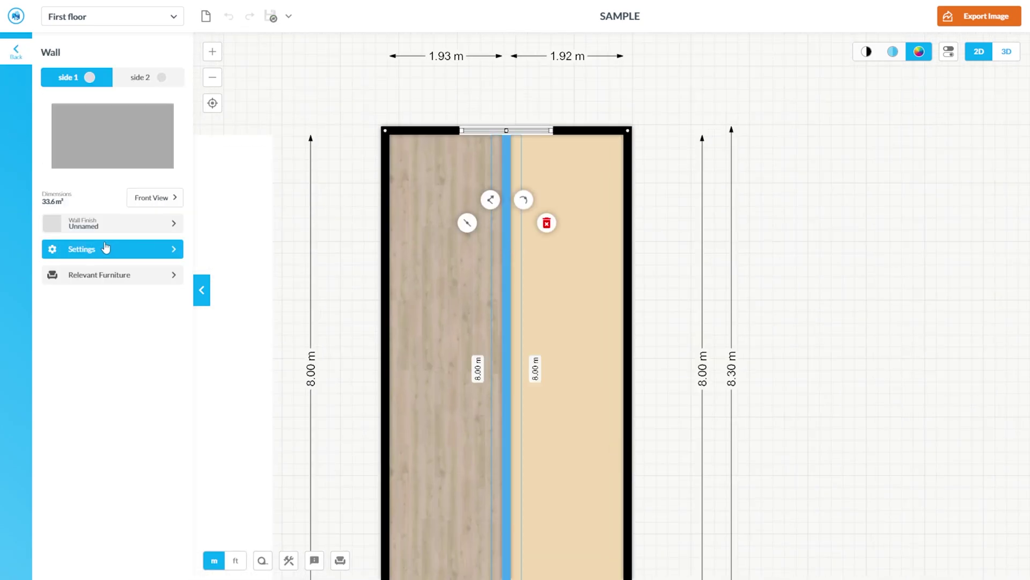
pyautogui.click(102, 249)
pyautogui.click(75, 128)
pyautogui.scroll(-2, 343, 186)
pyautogui.write('0')
pyautogui.press('Return')
pyautogui.scroll(3, 427, 274)
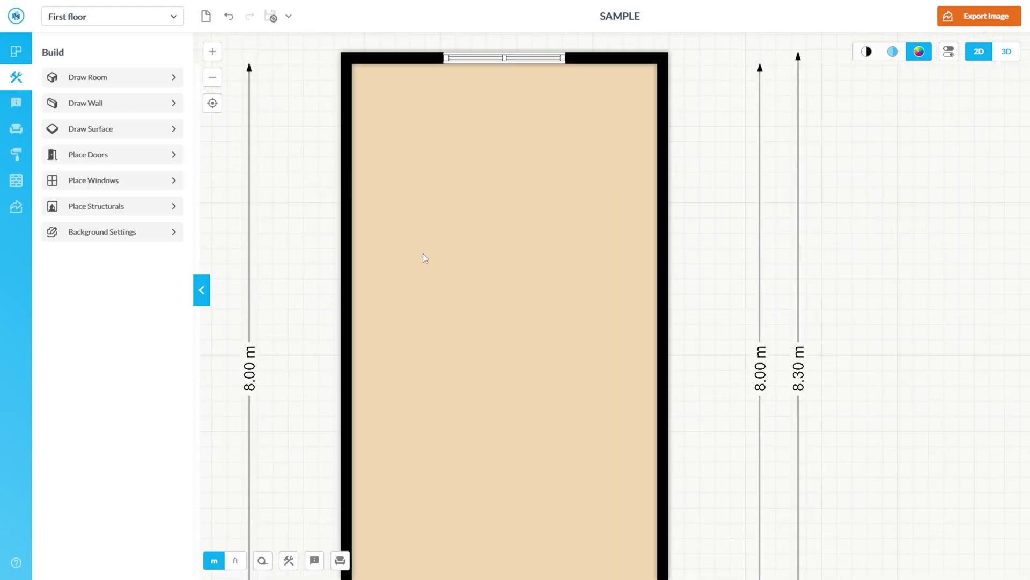
# Apply the wood material Home Made By-PVC vloer-1032-antiloop to the floors of both room halves
pyautogui.scroll(-3, 423, 253)
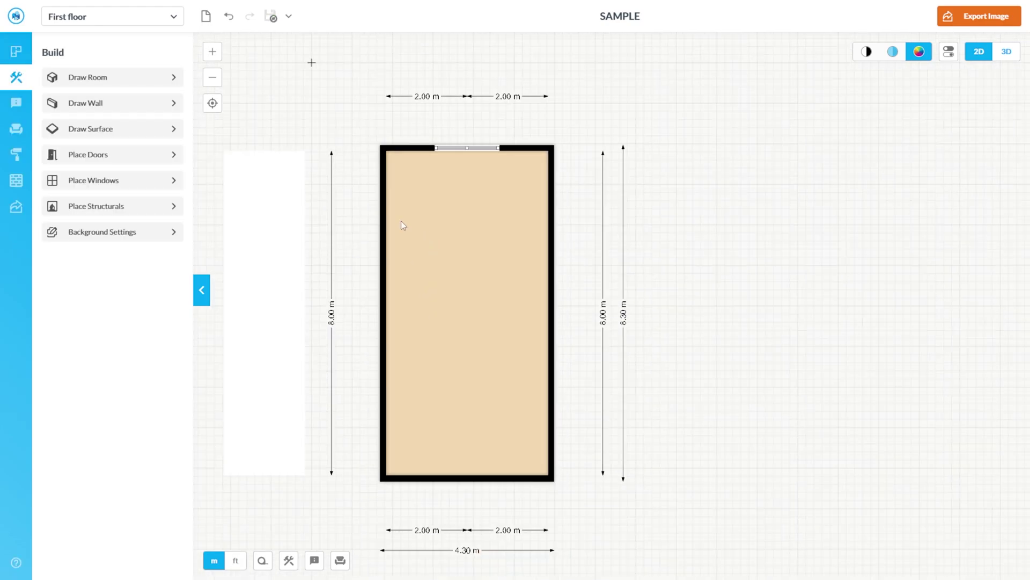
pyautogui.click(16, 181)
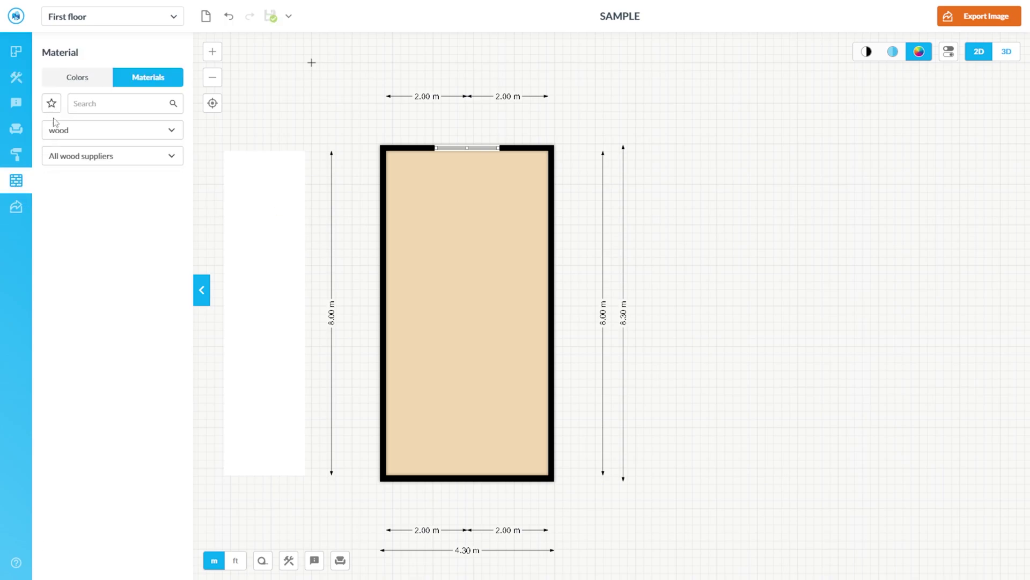
pyautogui.moveTo(192, 180); pyautogui.dragTo(192, 183)
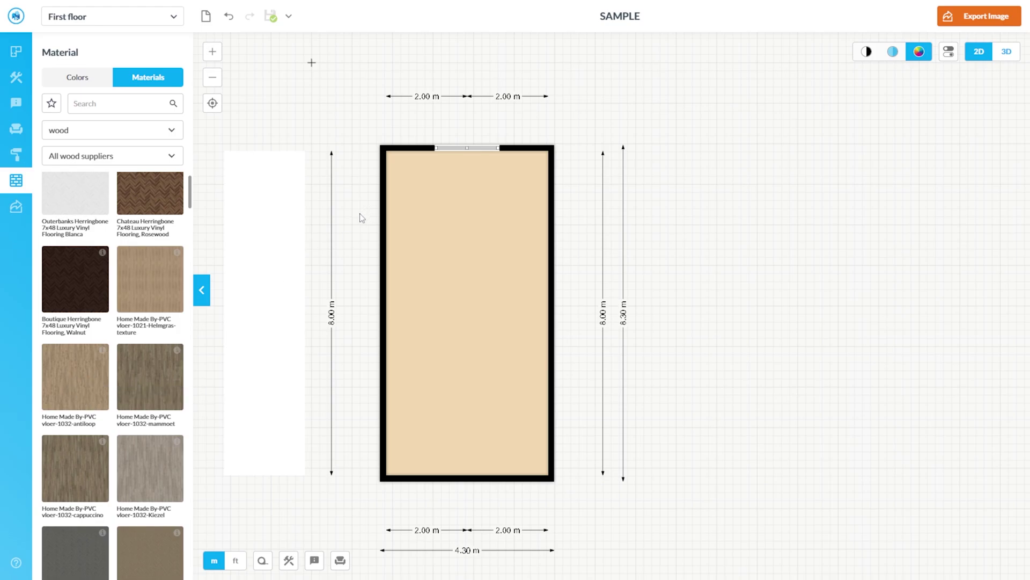
pyautogui.moveTo(76, 370); pyautogui.dragTo(424, 279)
pyautogui.moveTo(75, 374); pyautogui.dragTo(525, 292)
pyautogui.scroll(-3, 523, 291)
pyautogui.scroll(4, 542, 271)
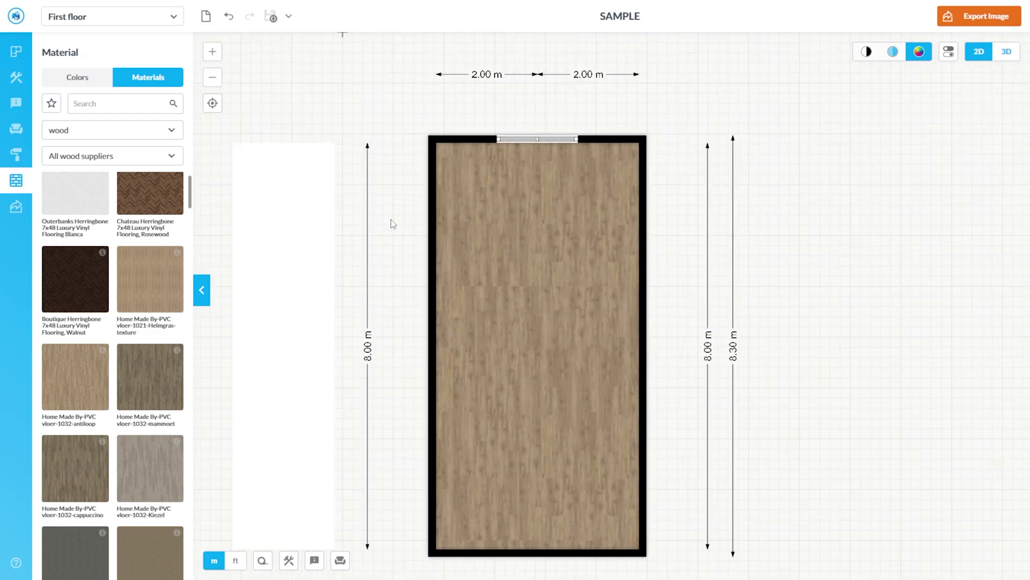
# Move the white surface back over the room's left half and check the sloped ceiling from inside the room in 3D
pyautogui.click(297, 230)
pyautogui.moveTo(284, 220); pyautogui.dragTo(492, 220)
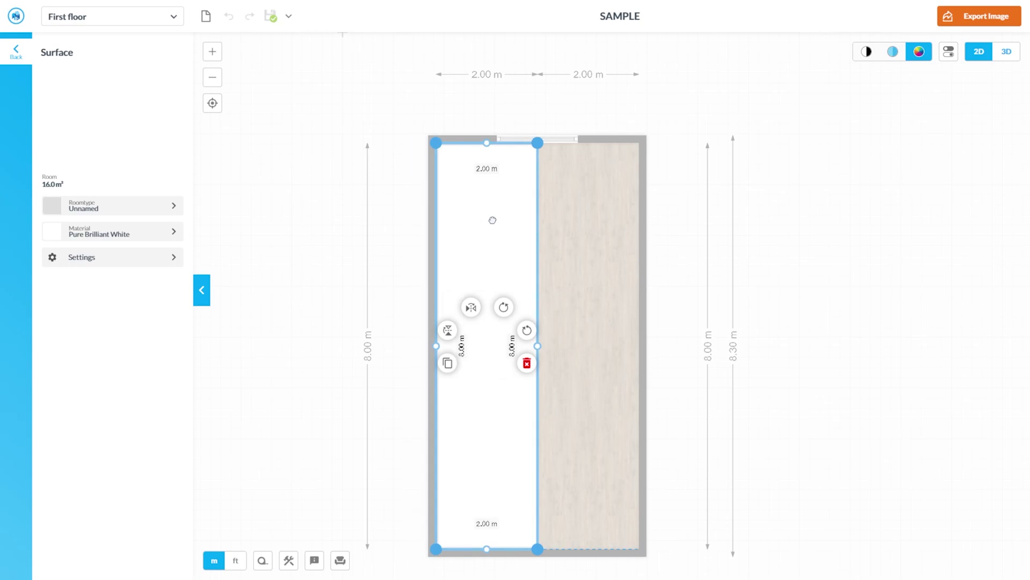
pyautogui.scroll(-2, 397, 198)
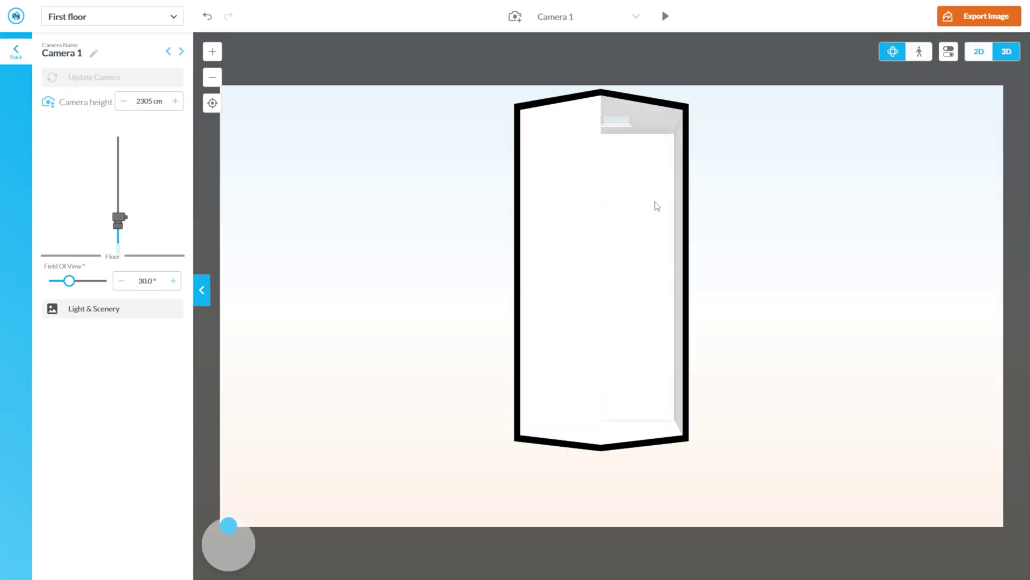
pyautogui.doubleClick(637, 401)
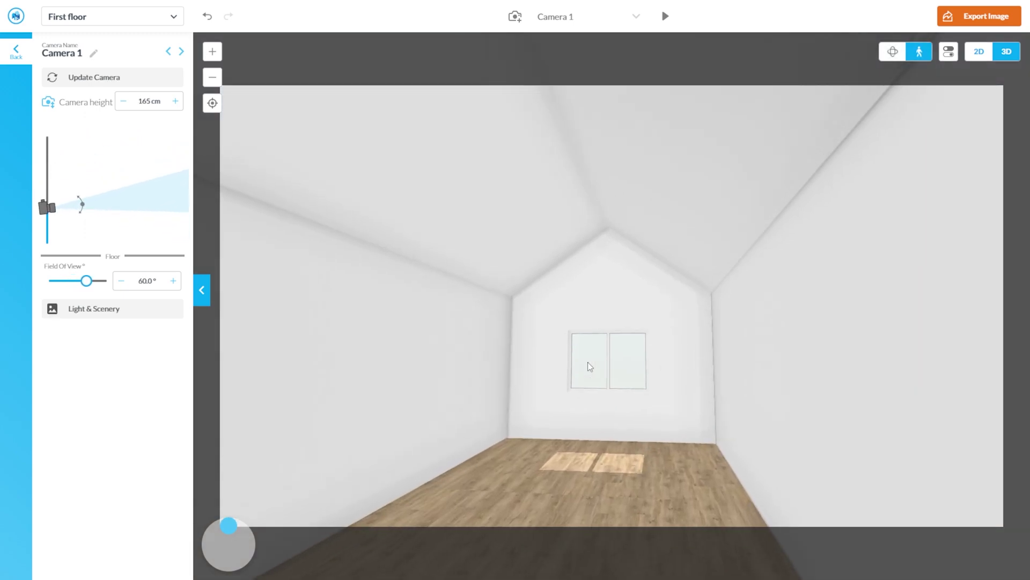
pyautogui.click(980, 52)
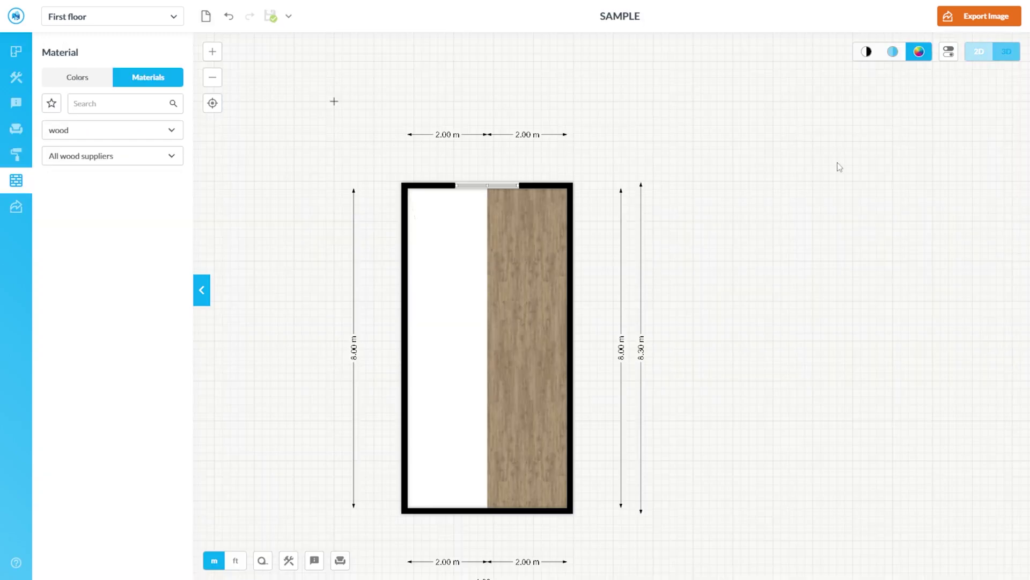
# Turn off ceiling generation for the right half of the room
pyautogui.click(507, 296)
pyautogui.click(96, 264)
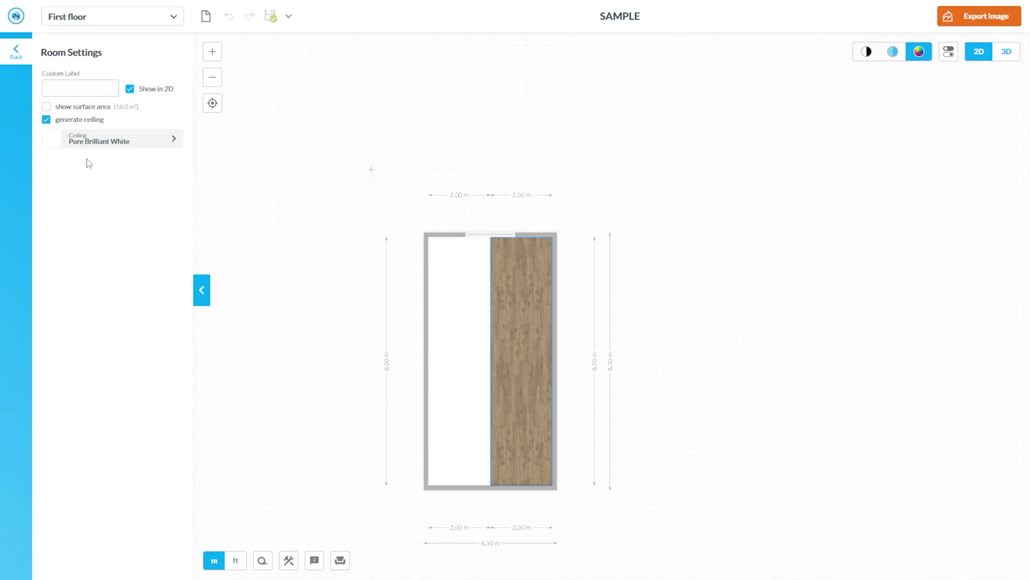
pyautogui.click(47, 122)
pyautogui.click(378, 256)
# Move the white surface out of the room and turn off ceiling generation for the left half
pyautogui.scroll(3, 416, 366)
pyautogui.click(463, 316)
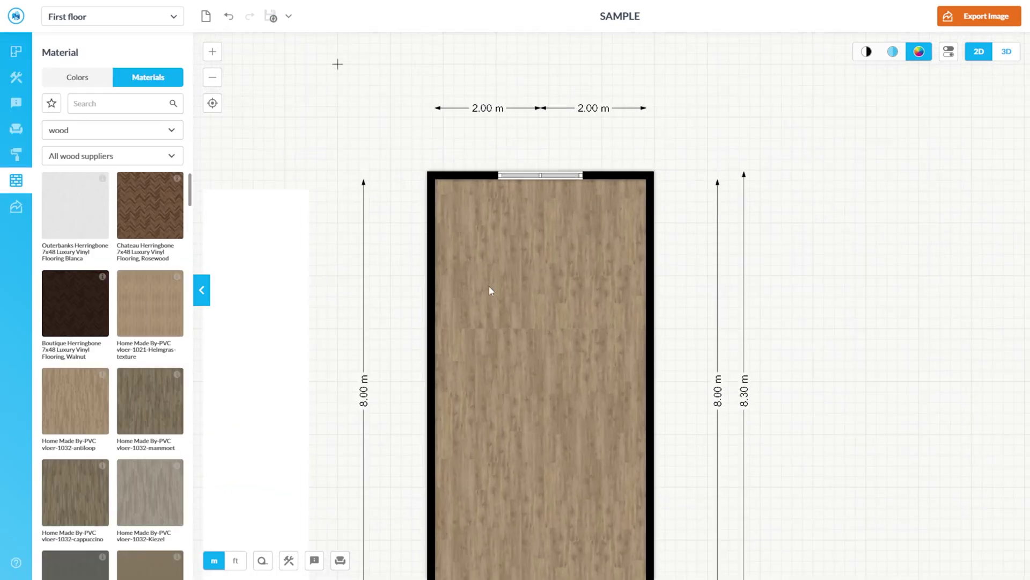
pyautogui.click(152, 230)
pyautogui.click(80, 257)
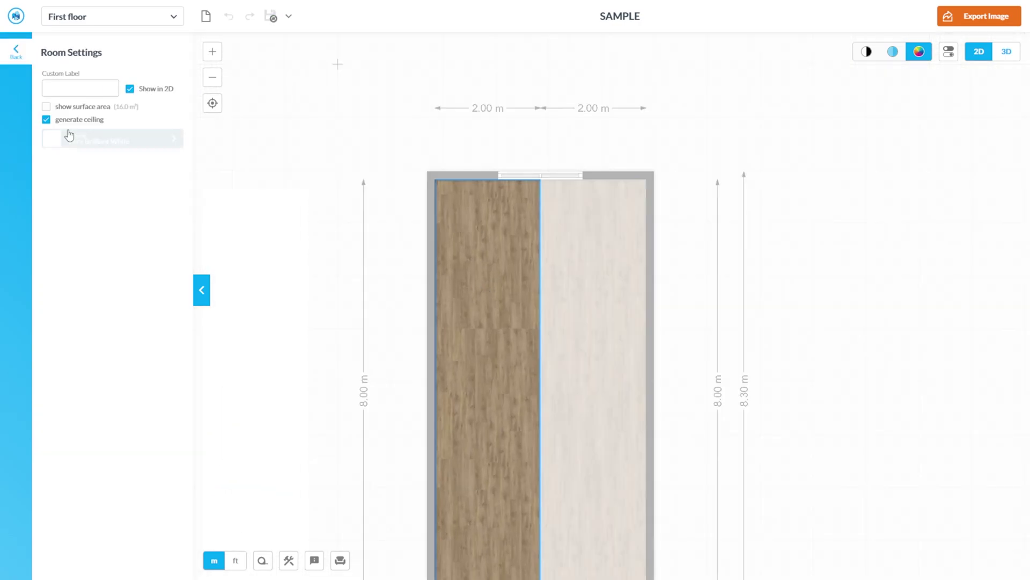
pyautogui.click(46, 120)
pyautogui.click(375, 228)
# Place the white surface back over the room's left half and check the ceiling from inside in 3D
pyautogui.scroll(-5, 534, 279)
pyautogui.click(393, 287)
pyautogui.scroll(2, 399, 278)
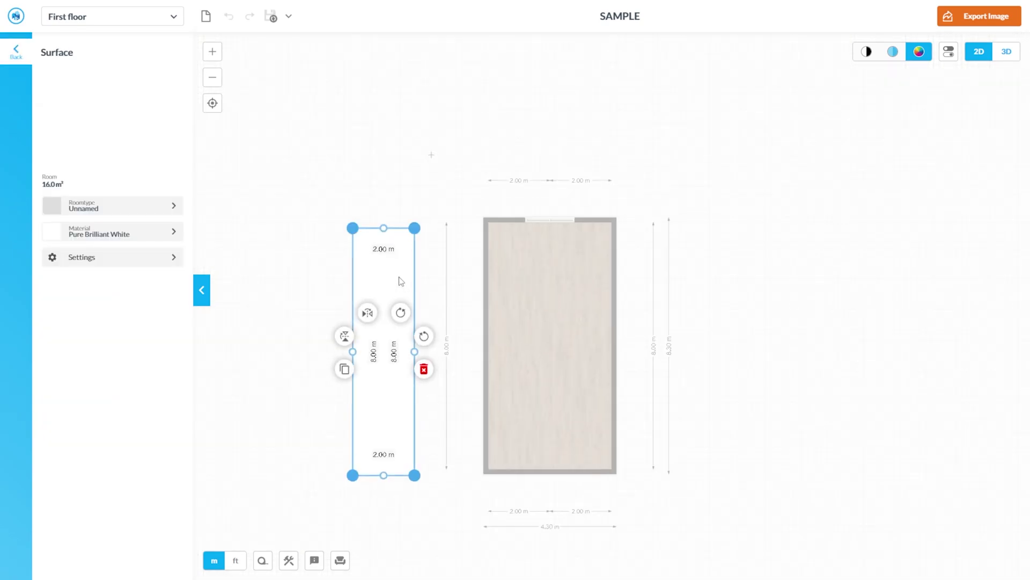
pyautogui.moveTo(368, 257); pyautogui.dragTo(562, 245)
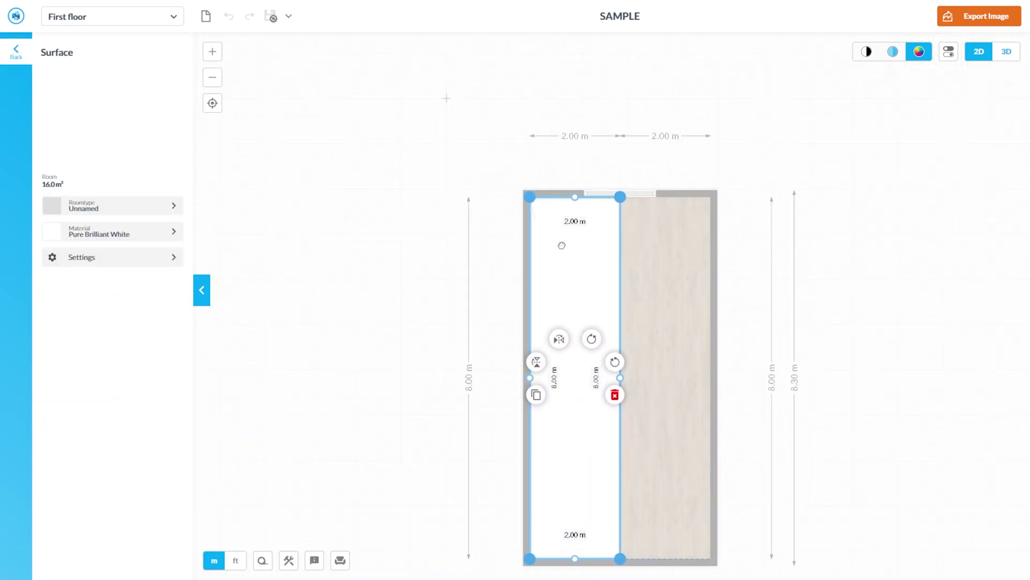
pyautogui.click(1007, 51)
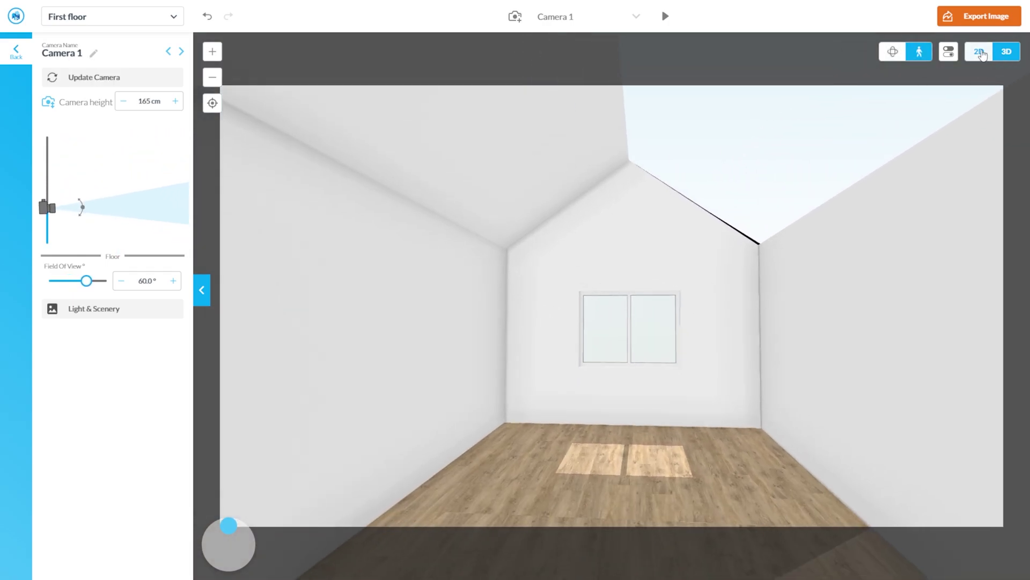
pyautogui.click(980, 52)
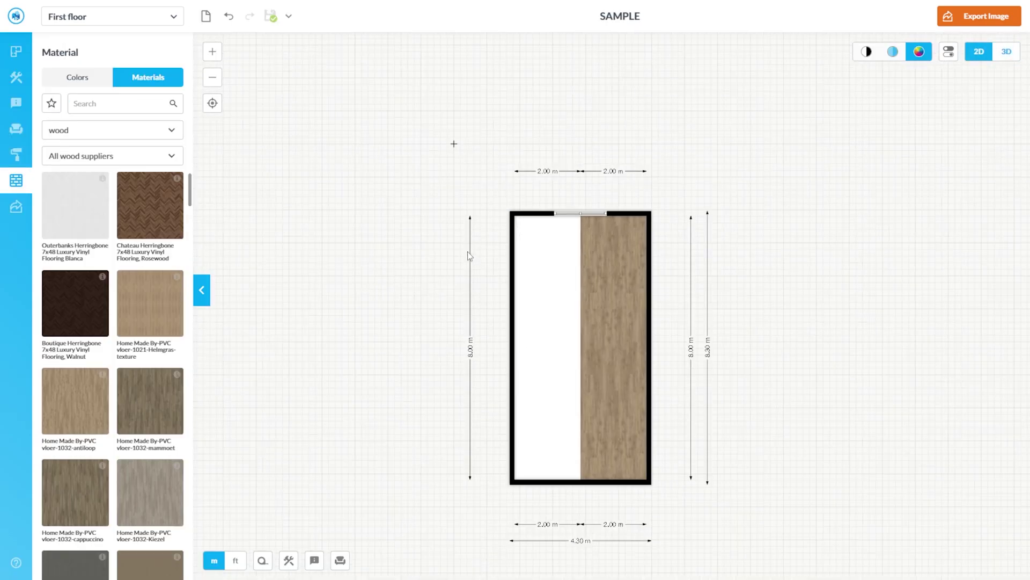
# Add a corner on the upper edge of the white surface, about 0.59 m from its right end
pyautogui.scroll(-2, 559, 398)
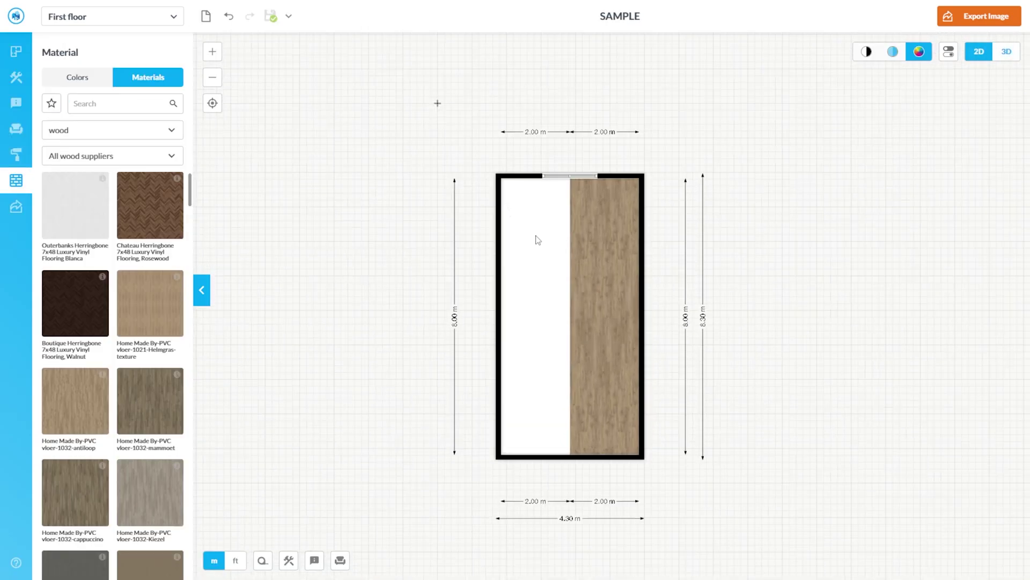
pyautogui.scroll(2, 538, 239)
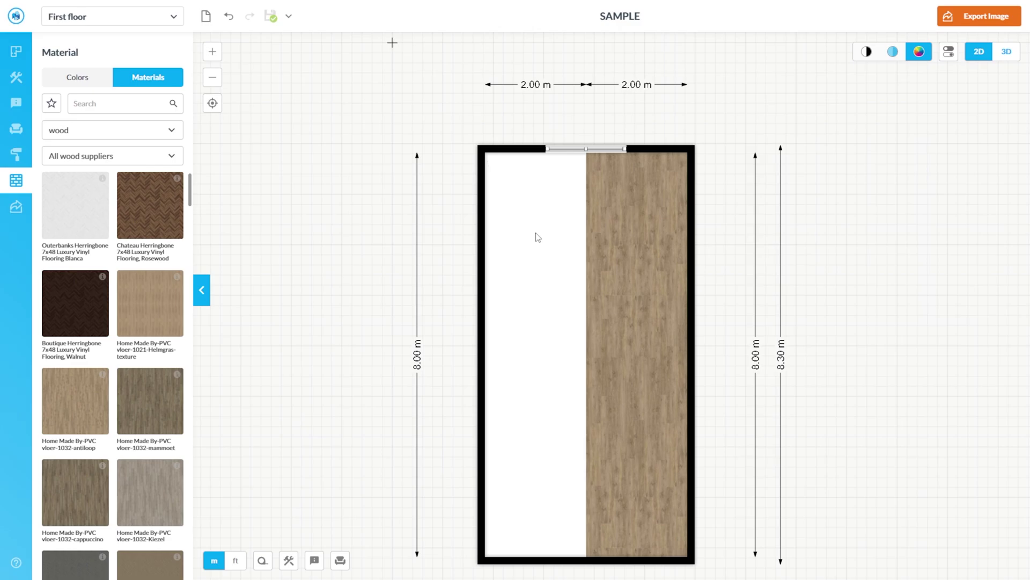
pyautogui.click(529, 230)
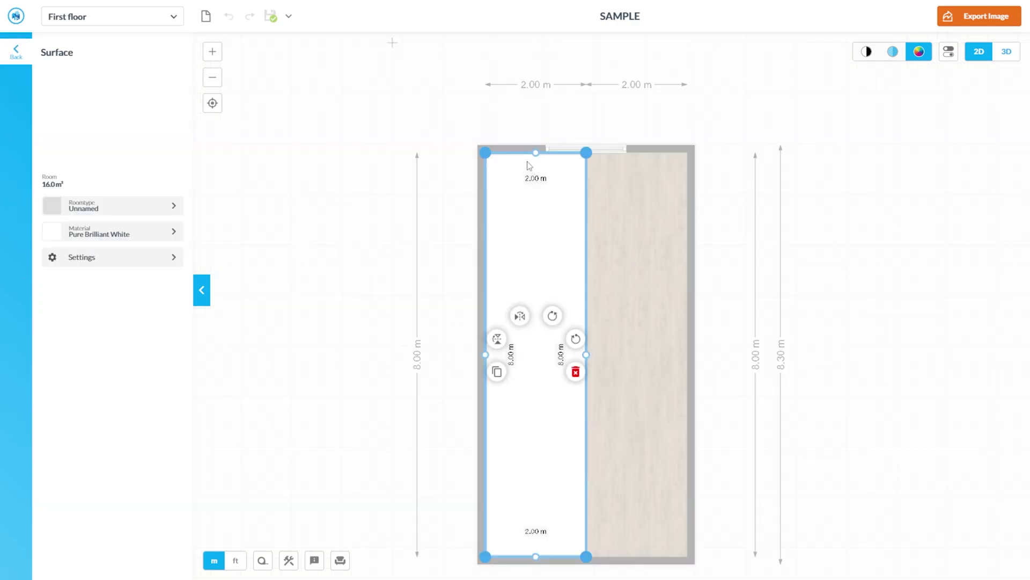
pyautogui.scroll(2, 537, 128)
pyautogui.scroll(1, 538, 128)
pyautogui.scroll(1, 540, 131)
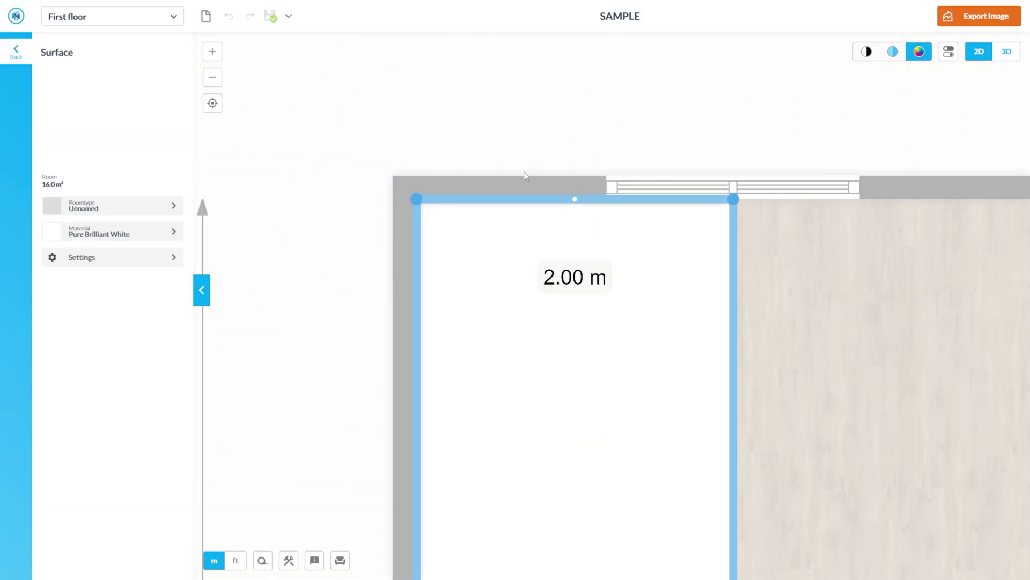
pyautogui.doubleClick(640, 200)
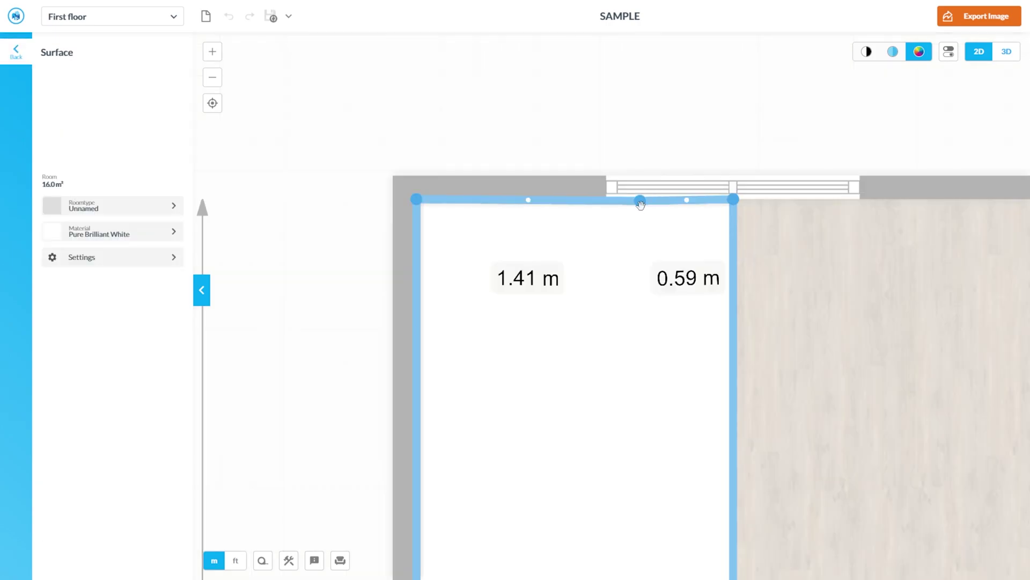
pyautogui.moveTo(641, 202)
pyautogui.mouseDown()
pyautogui.moveTo(639, 99)
pyautogui.moveTo(639, 194)
pyautogui.mouseUp()
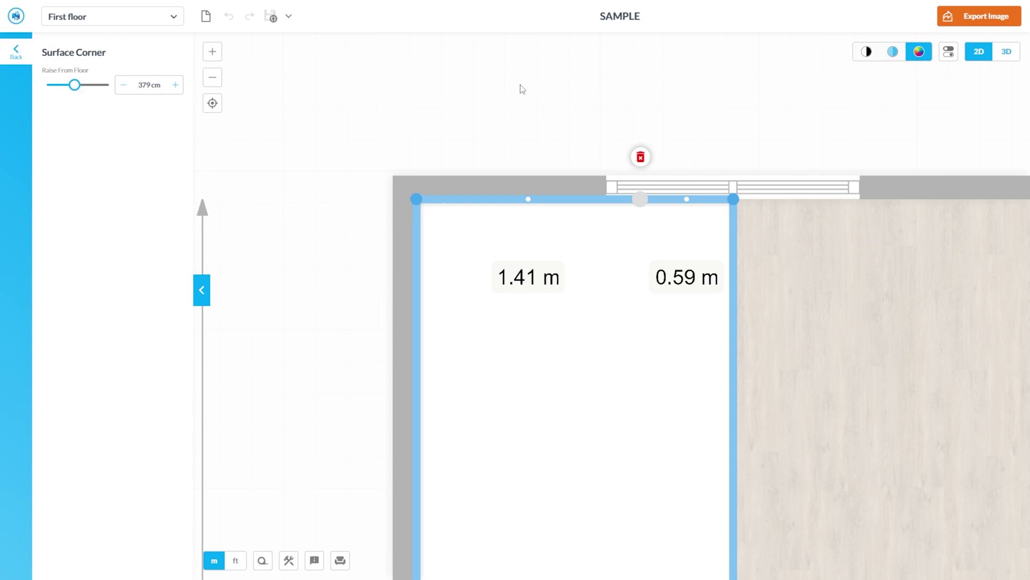
pyautogui.click(538, 129)
# Add a second corner on the surface's upper edge about 0.92 m from the first, and check both corners' raise heights
pyautogui.click(479, 233)
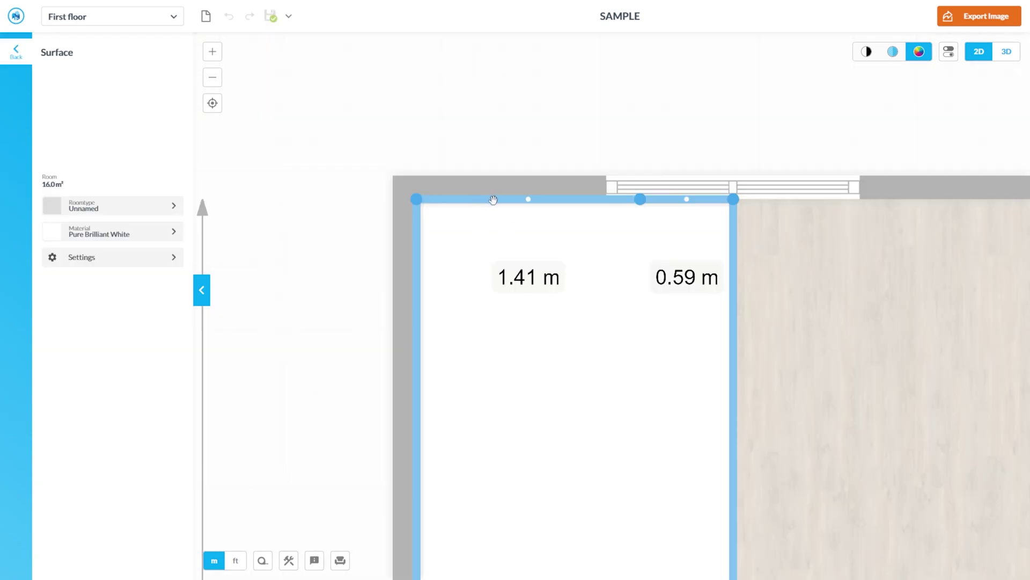
pyautogui.moveTo(487, 199)
pyautogui.mouseDown()
pyautogui.moveTo(491, 264)
pyautogui.moveTo(491, 199)
pyautogui.mouseUp()
pyautogui.scroll(-1, 444, 209)
pyautogui.scroll(1, 444, 208)
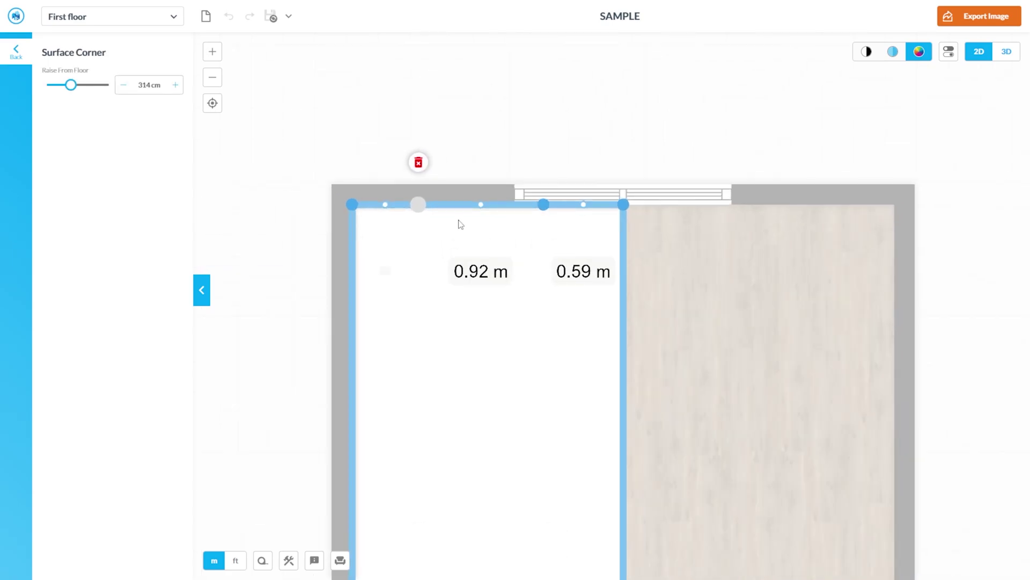
pyautogui.click(585, 198)
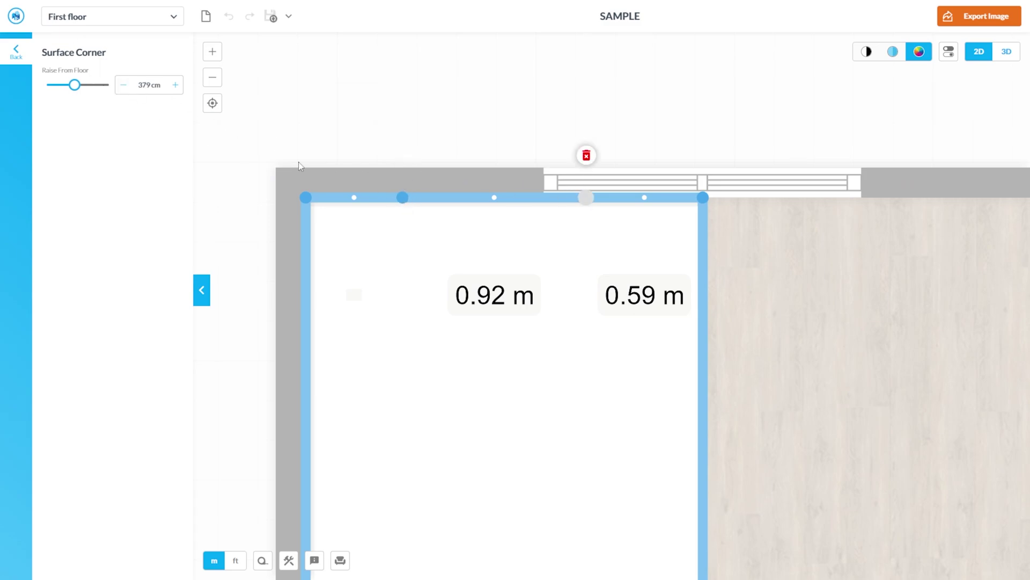
pyautogui.click(402, 197)
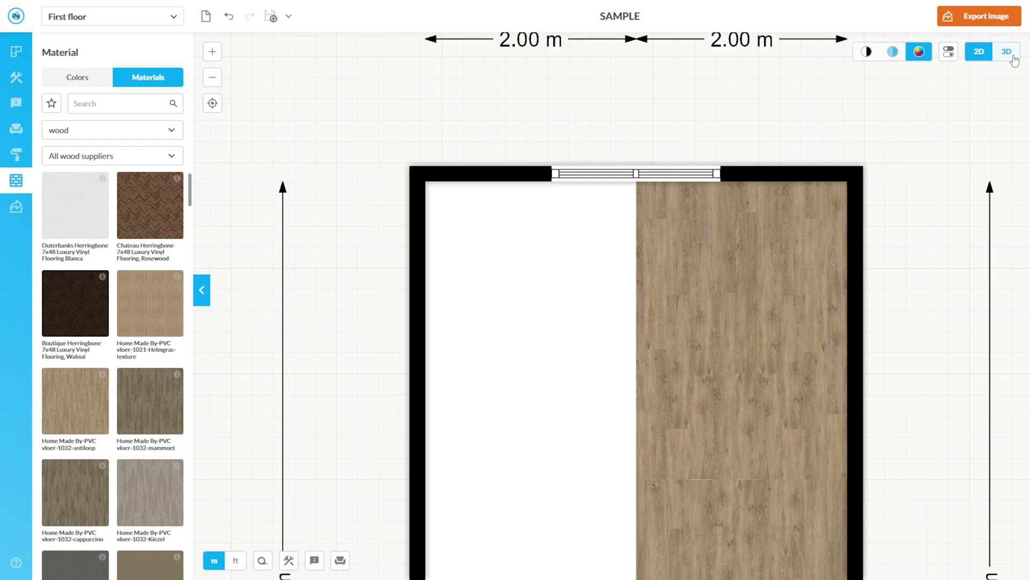
# Check the sloped ceiling from inside the room in 3D and return to the 2D plan
pyautogui.click(1007, 51)
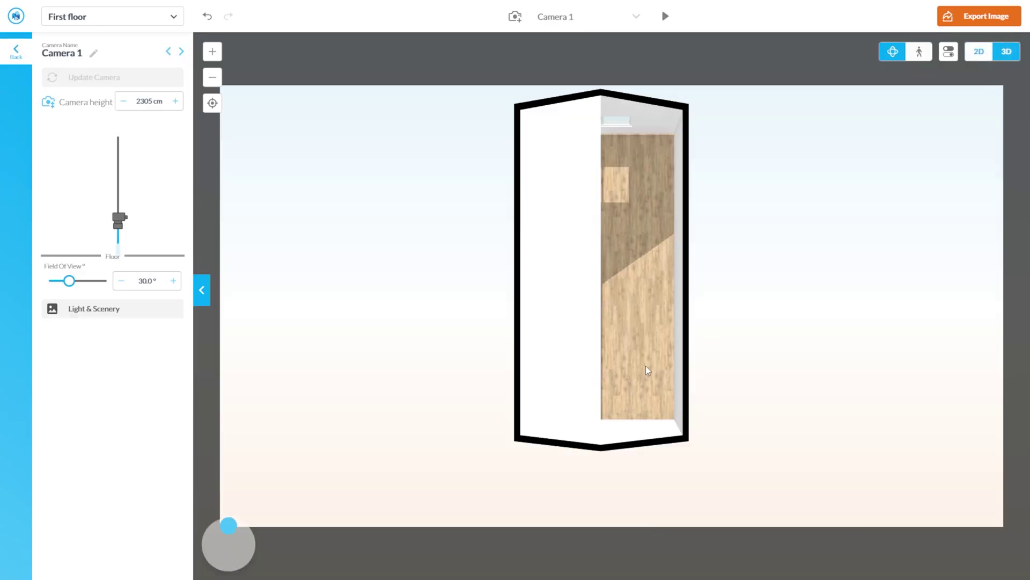
pyautogui.doubleClick(619, 280)
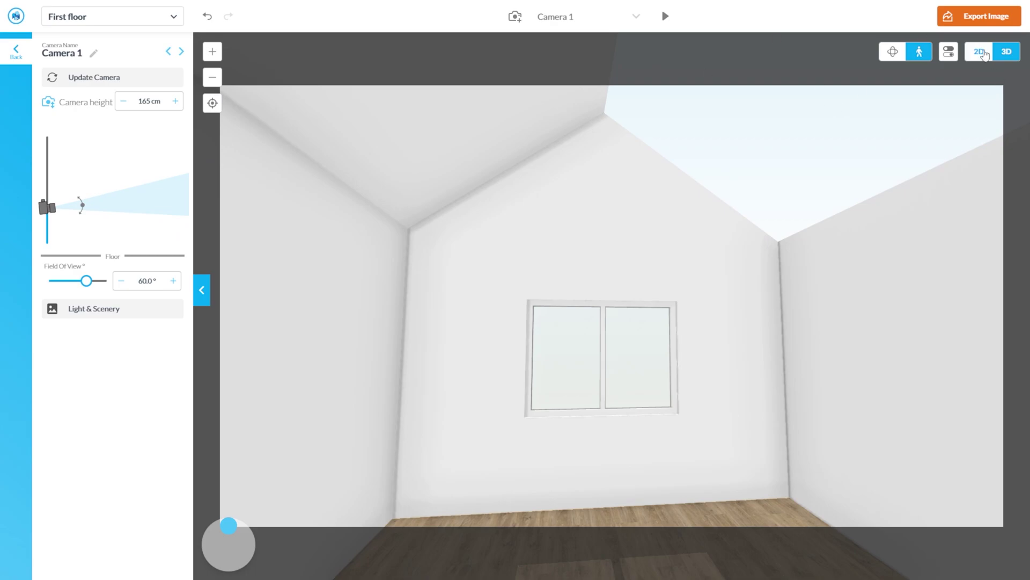
pyautogui.click(979, 51)
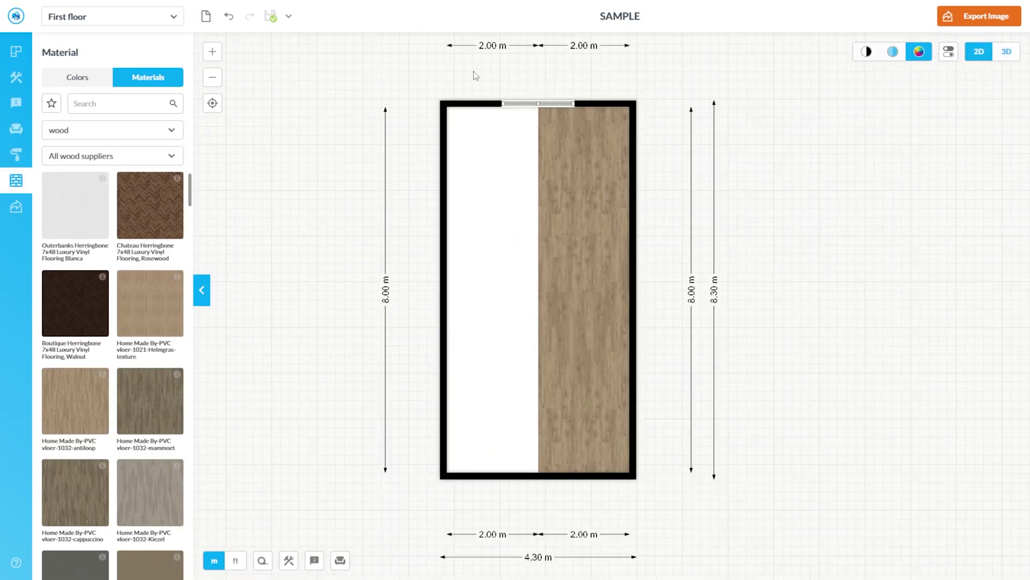
# Pull the edge section between the two added corners into the surface to form a notch about 0.92 m wide and 1.69 m deep
pyautogui.click(485, 141)
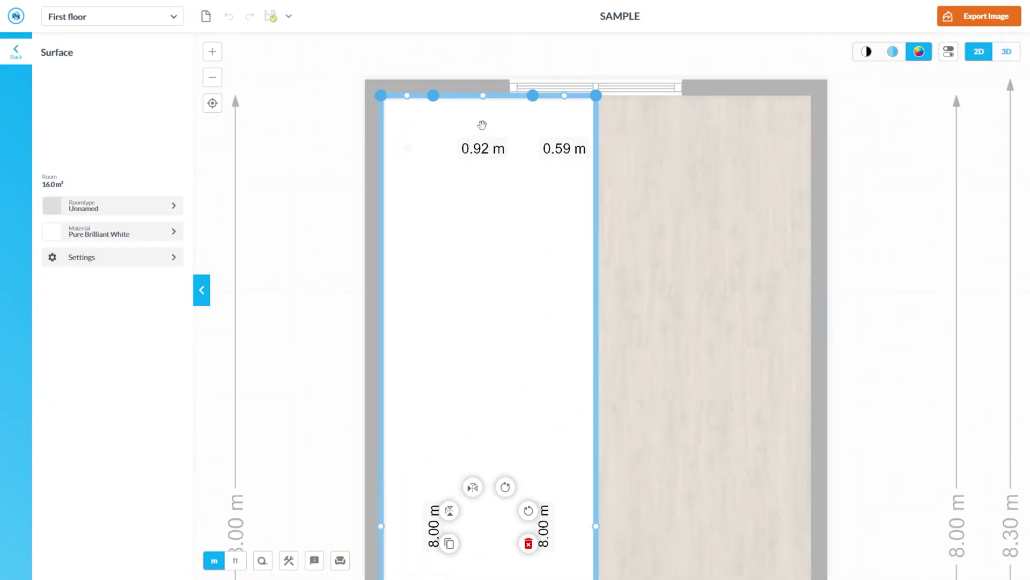
pyautogui.scroll(1, 471, 86)
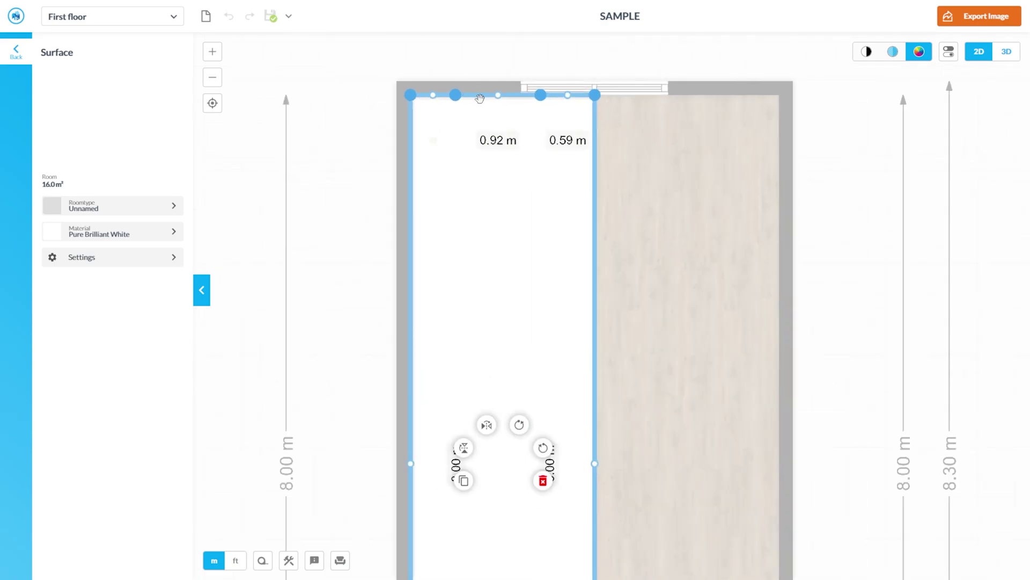
pyautogui.click(481, 96)
pyautogui.moveTo(480, 97); pyautogui.dragTo(454, 251)
pyautogui.click(522, 128)
pyautogui.moveTo(522, 130); pyautogui.dragTo(539, 246)
pyautogui.scroll(4, 536, 234)
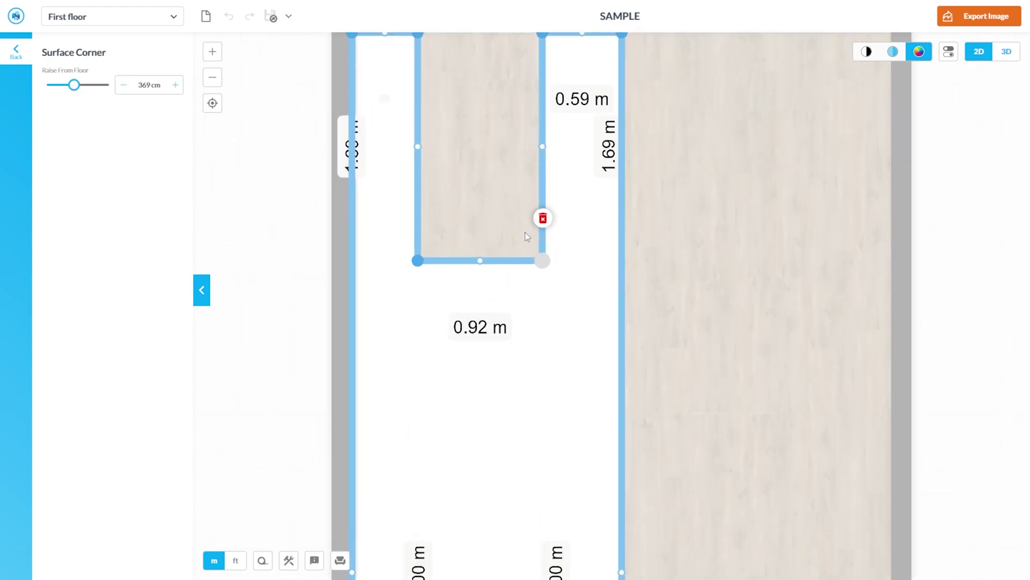
pyautogui.scroll(-5, 489, 316)
pyautogui.scroll(2, 492, 253)
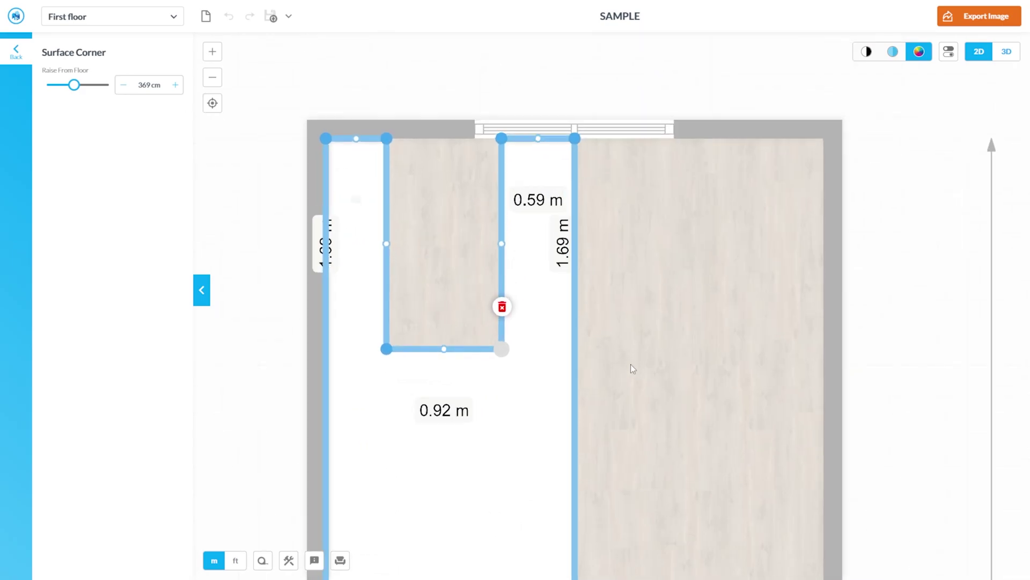
pyautogui.click(611, 358)
# Set the raise from floor of the notch's inner right corner to 379 cm and its inner left corner to 314 cm
pyautogui.click(523, 270)
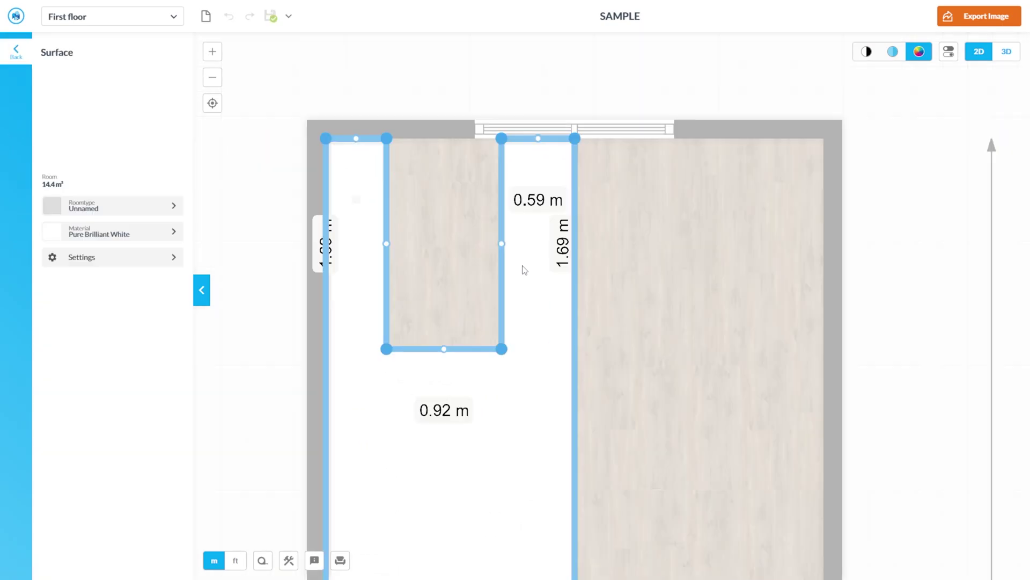
pyautogui.click(502, 139)
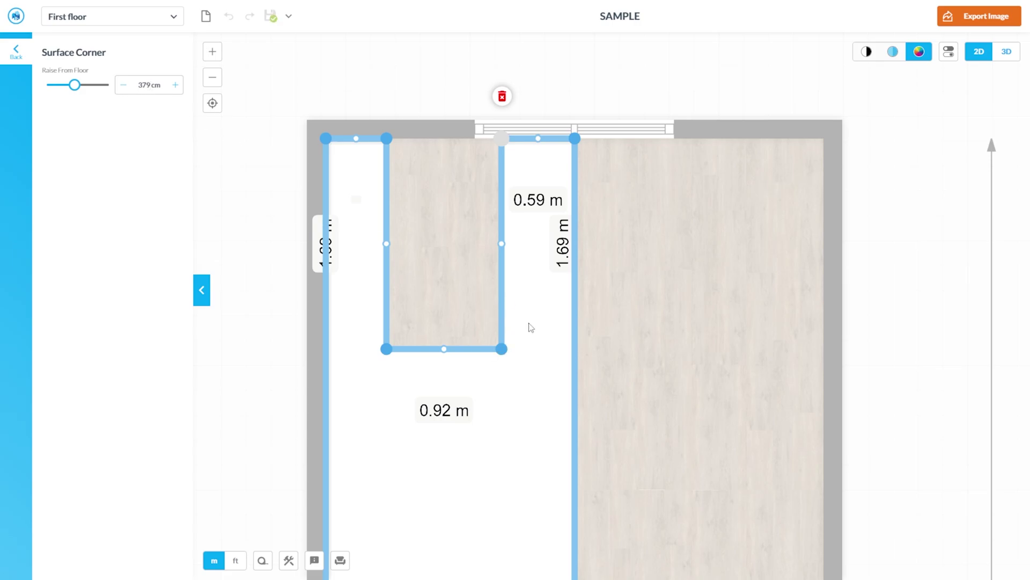
pyautogui.click(500, 348)
pyautogui.doubleClick(148, 85)
pyautogui.write('379')
pyautogui.click(387, 349)
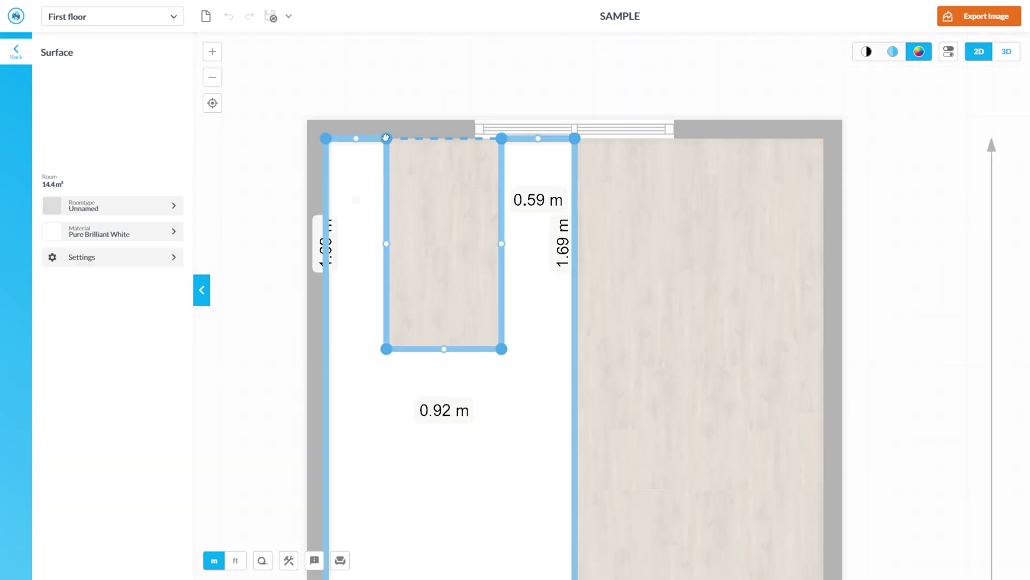
pyautogui.click(387, 139)
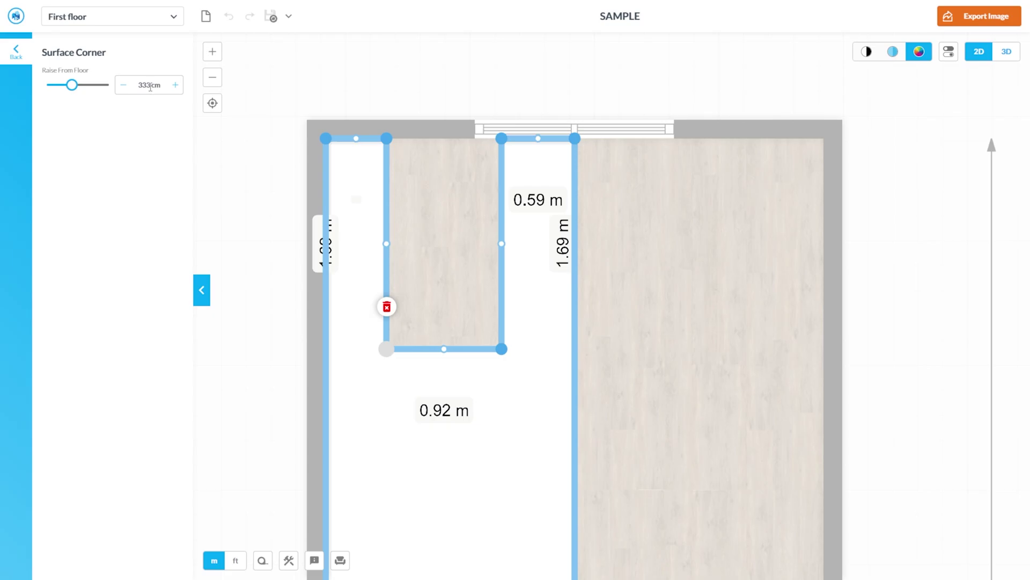
pyautogui.moveTo(151, 88); pyautogui.dragTo(125, 83)
pyautogui.write('314')
pyautogui.click(647, 247)
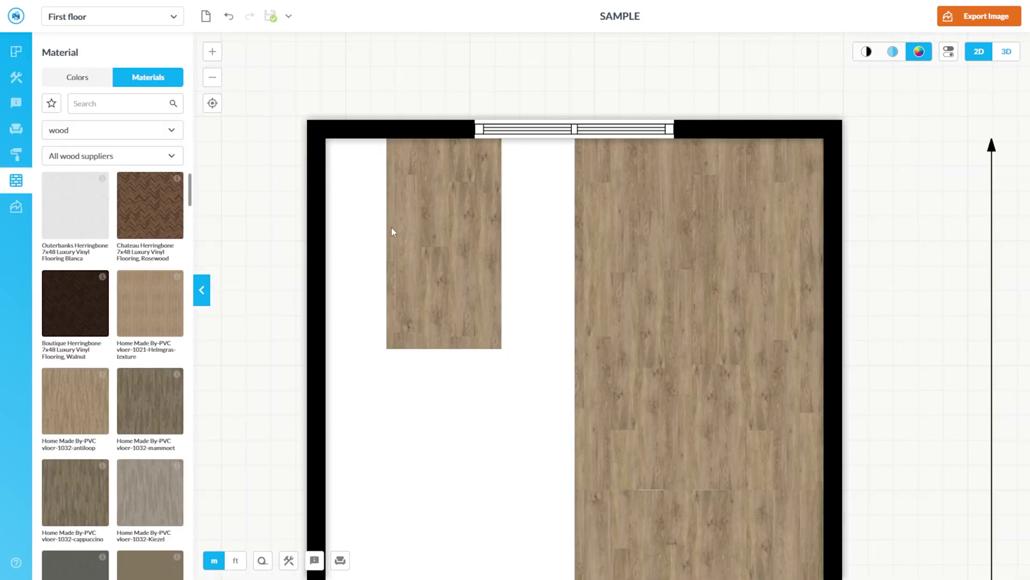
# Add a corner on each side edge of the notch, about 0.97 m from the surface's upper edge
pyautogui.click(370, 251)
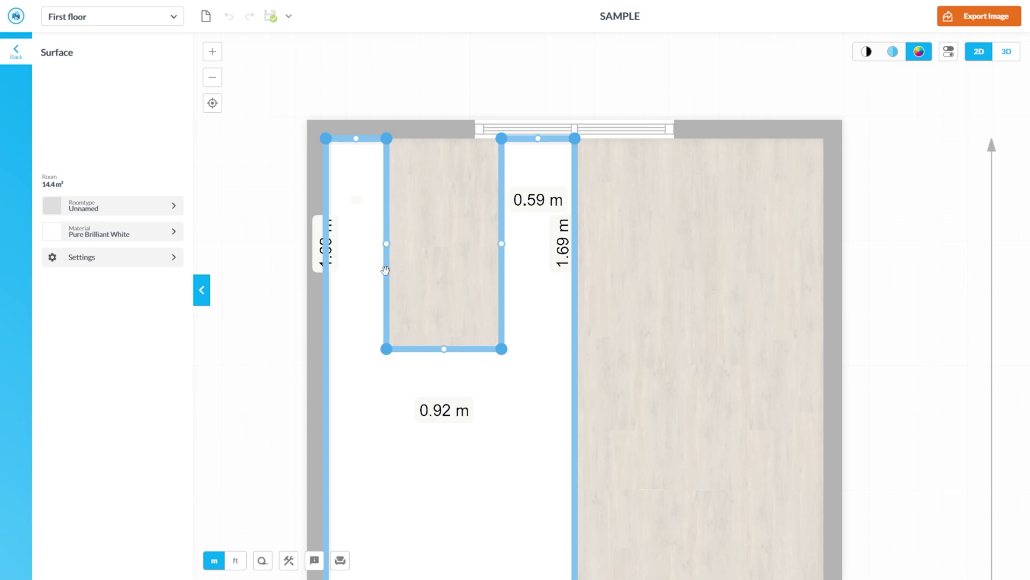
pyautogui.scroll(2, 386, 271)
pyautogui.click(384, 254)
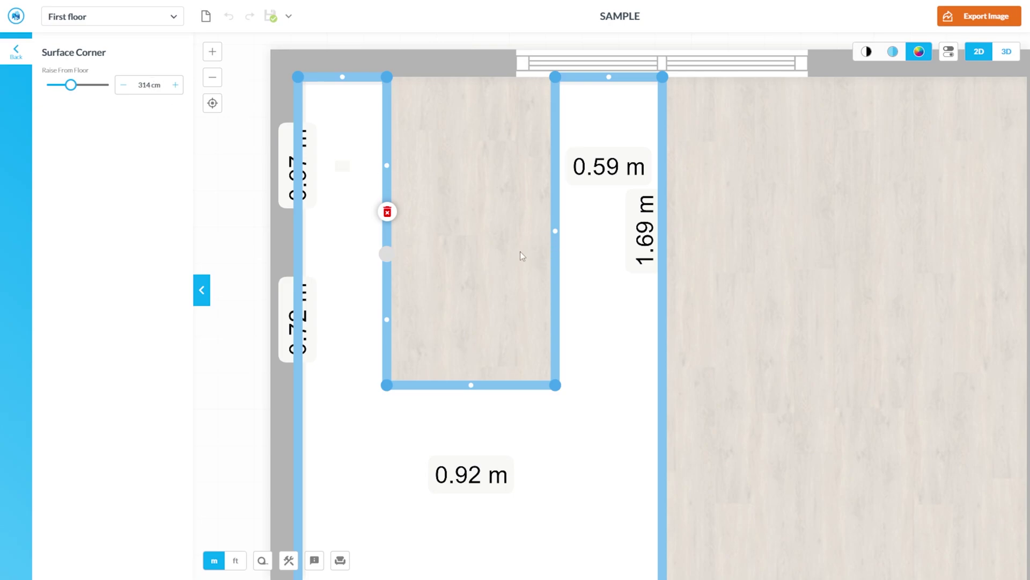
pyautogui.click(556, 286)
pyautogui.moveTo(555, 286); pyautogui.dragTo(558, 253)
pyautogui.click(555, 288)
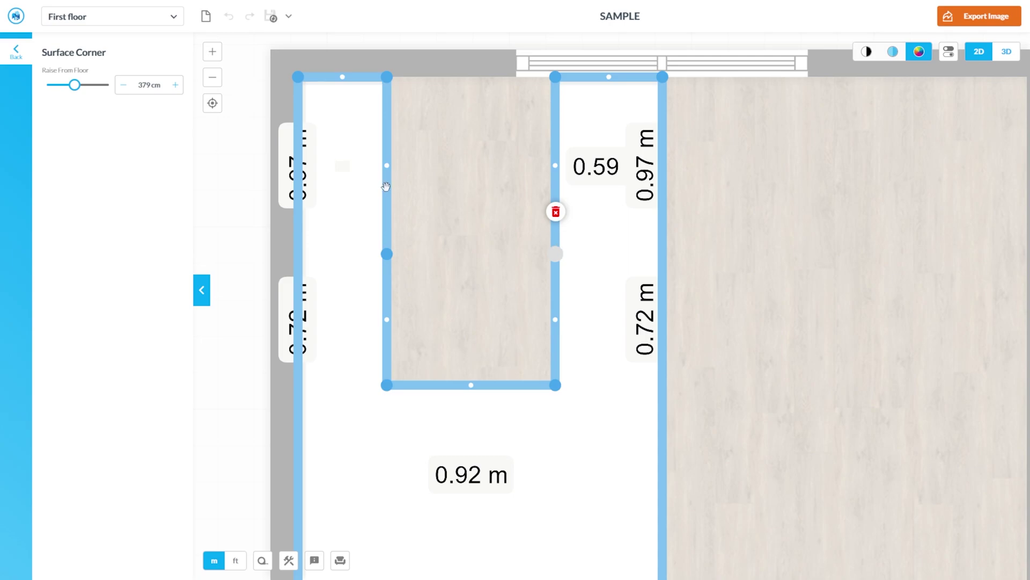
# Move the notch's upper left corner onto its upper right corner and set its raise from floor to 379 cm
pyautogui.click(386, 77)
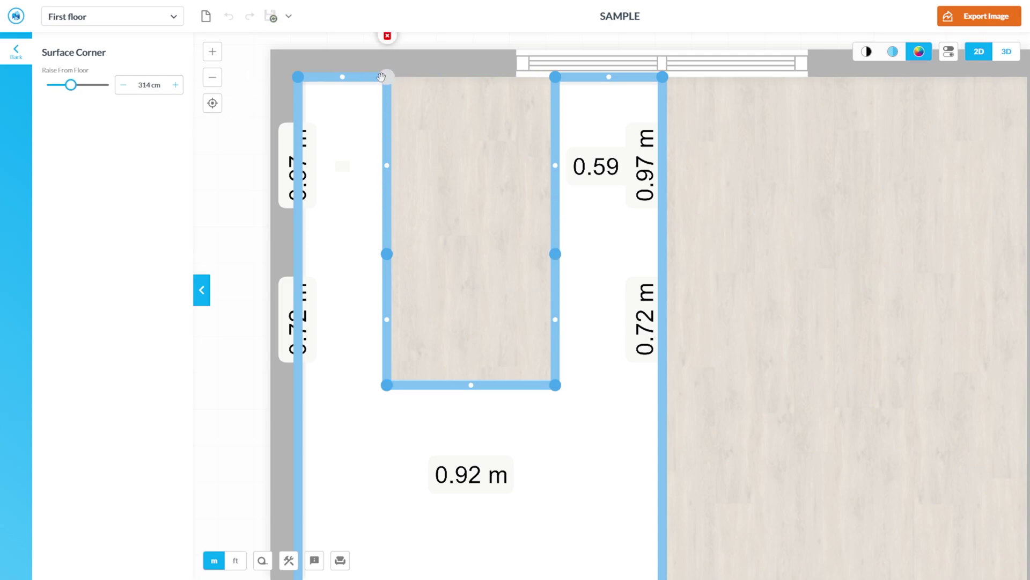
pyautogui.moveTo(382, 77); pyautogui.dragTo(556, 77)
pyautogui.moveTo(157, 85); pyautogui.dragTo(124, 88)
pyautogui.write('379')
pyautogui.press('Return')
# Add a corner on the diagonal edge, move it onto the notch's right middle corner and raise it to 379 cm, closing a rectangular opening
pyautogui.click(454, 184)
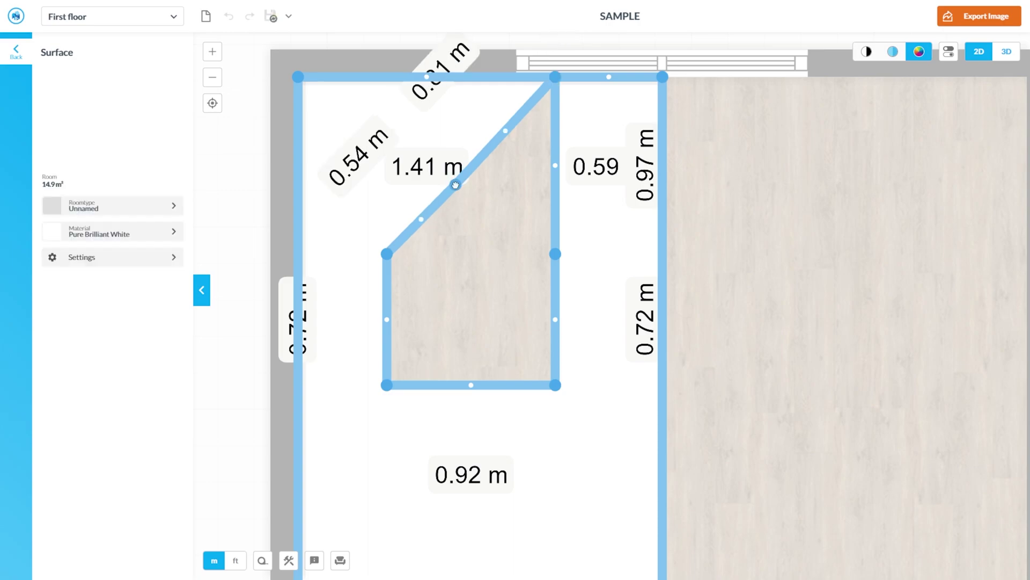
pyautogui.moveTo(456, 184); pyautogui.dragTo(553, 254)
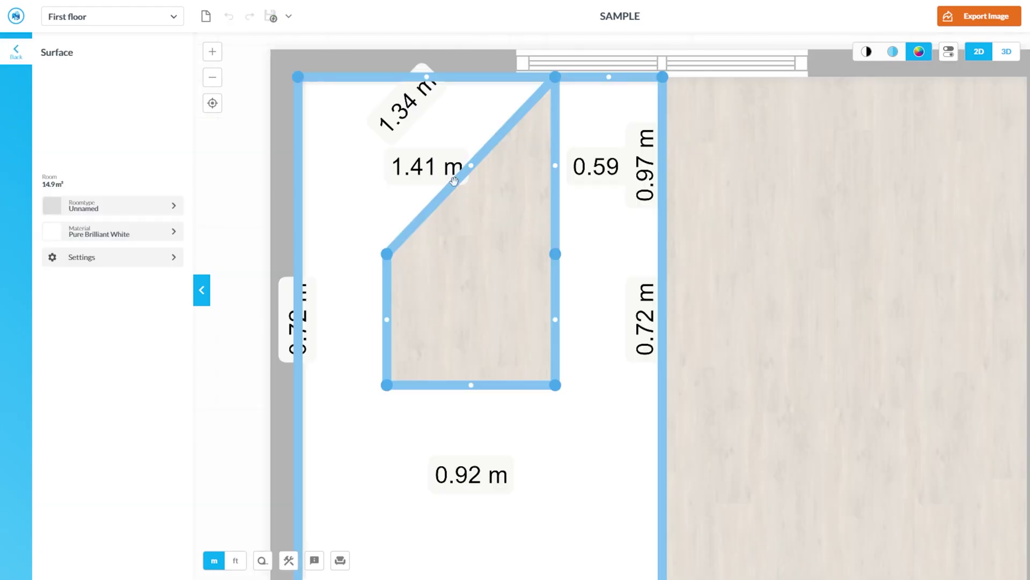
pyautogui.click(455, 183)
pyautogui.moveTo(454, 182); pyautogui.dragTo(559, 254)
pyautogui.click(558, 254)
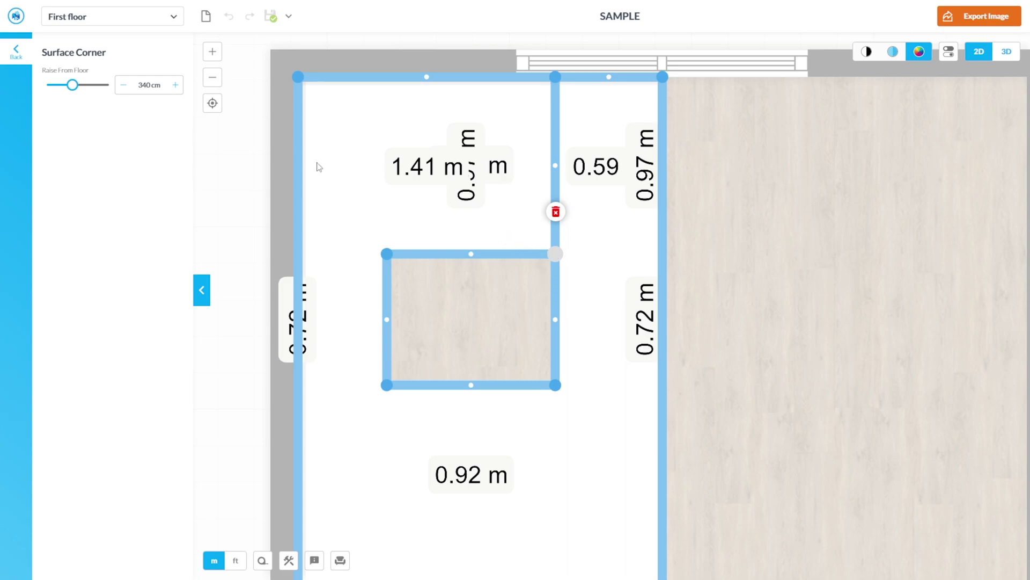
pyautogui.click(149, 85)
pyautogui.write('379')
pyautogui.click(571, 252)
pyautogui.scroll(-3, 500, 242)
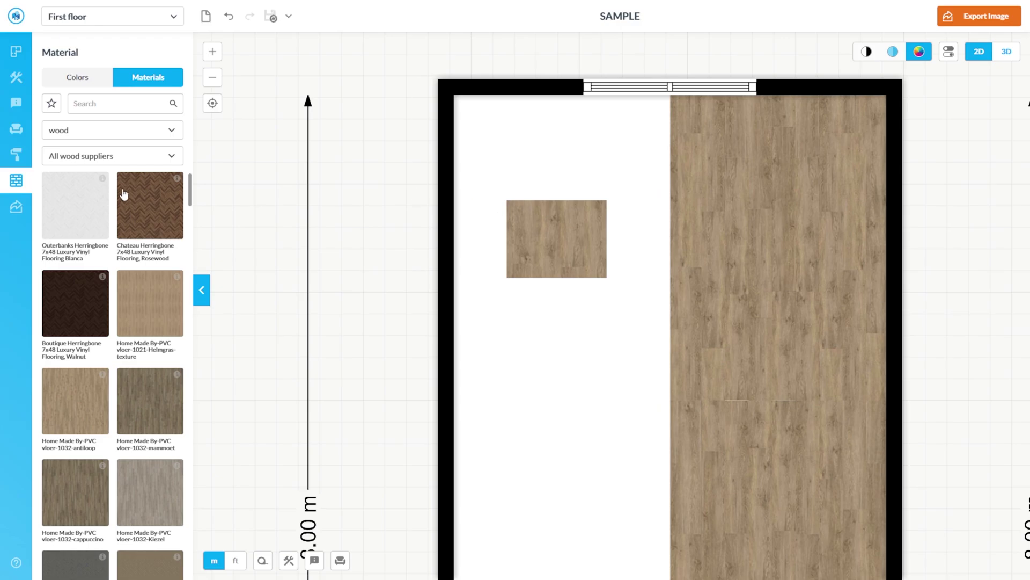
# Place a skylight from the structural items on the wooden floor in the room's right half
pyautogui.click(18, 81)
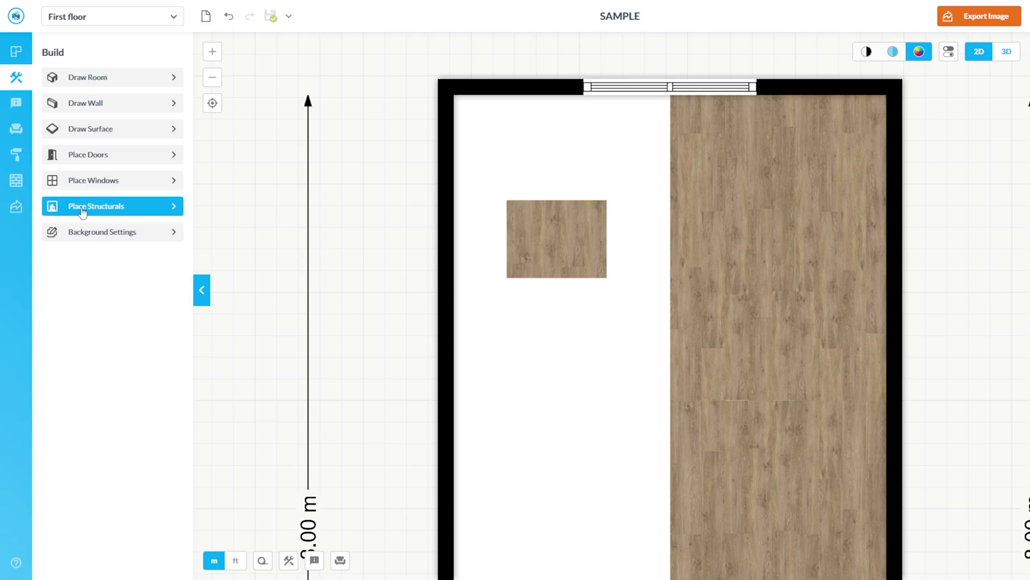
pyautogui.click(116, 212)
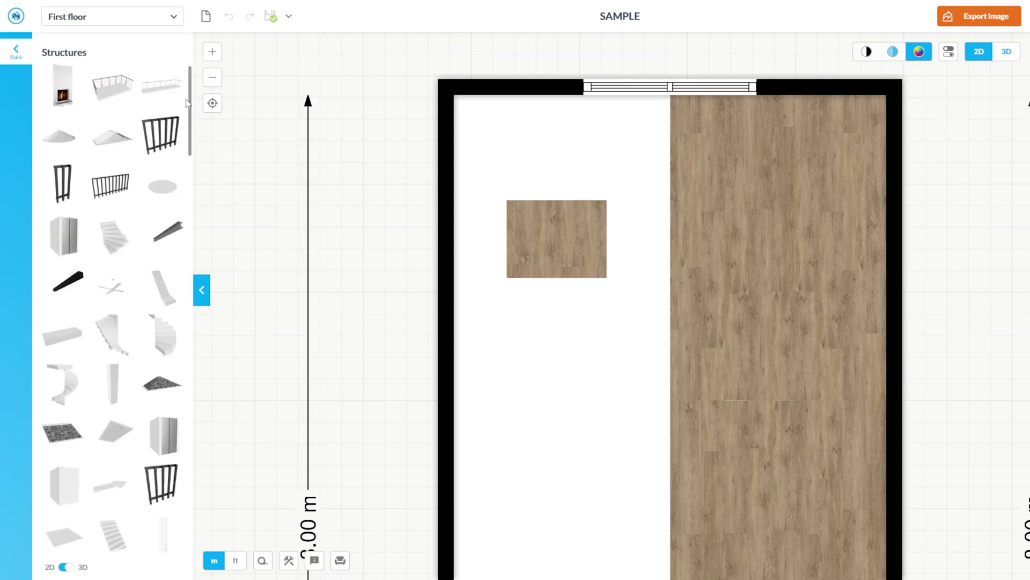
pyautogui.moveTo(187, 102); pyautogui.dragTo(189, 504)
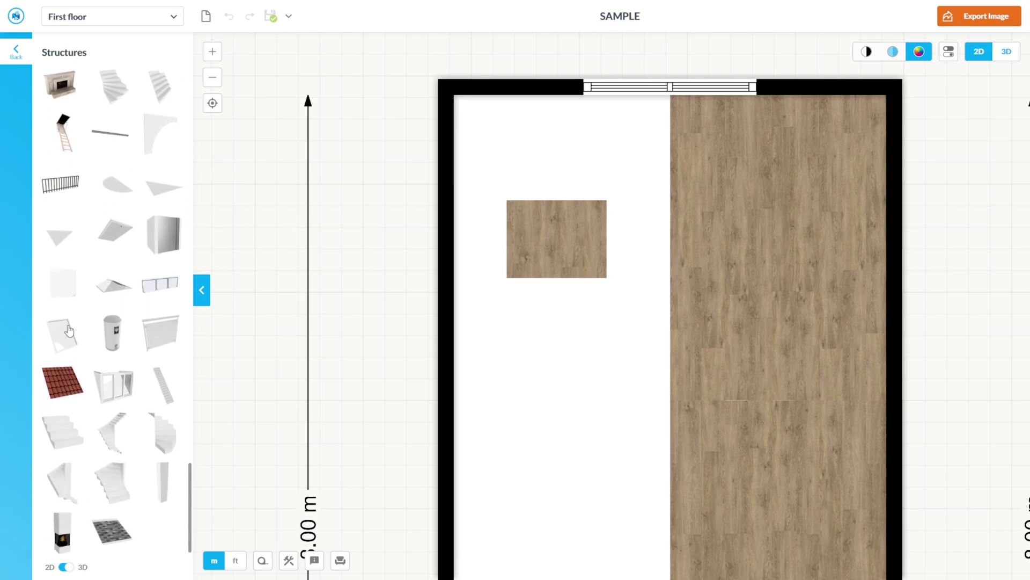
pyautogui.moveTo(69, 331); pyautogui.dragTo(757, 282)
pyautogui.scroll(2, 754, 280)
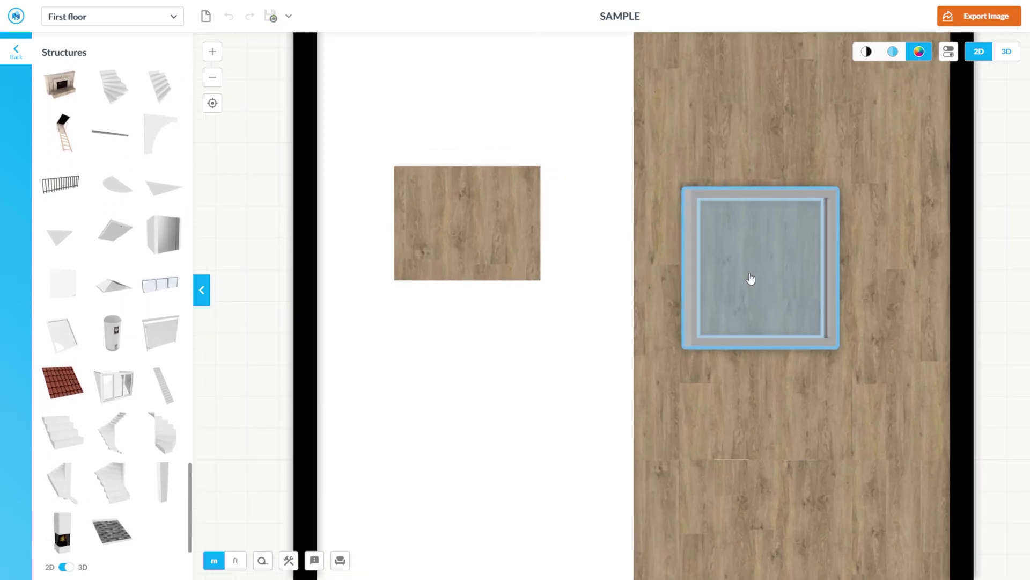
# Rotate the skylight 180 degrees so that it faces the opposite way
pyautogui.click(751, 279)
pyautogui.click(761, 226)
pyautogui.click(762, 226)
pyautogui.scroll(-3, 648, 284)
pyautogui.click(746, 192)
pyautogui.scroll(4, 767, 289)
pyautogui.click(661, 257)
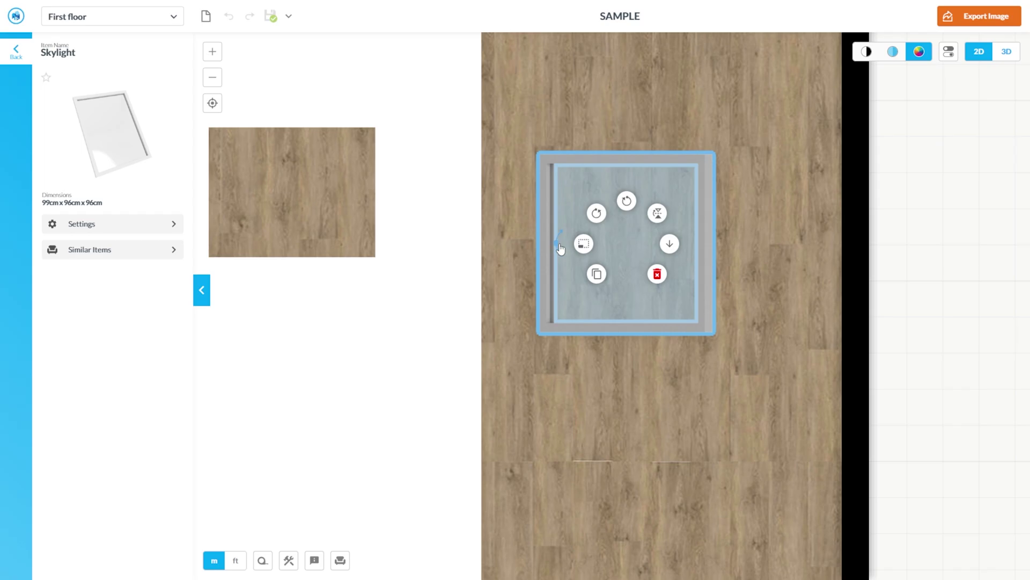
# Move the skylight from the wooden floor onto the rectangular opening in the white surface
pyautogui.click(559, 245)
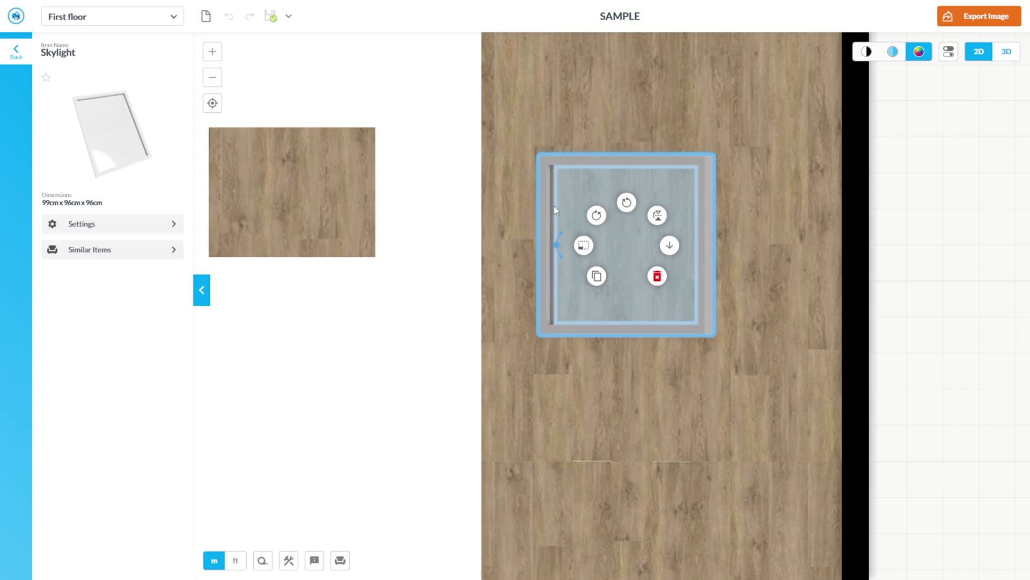
pyautogui.click(581, 99)
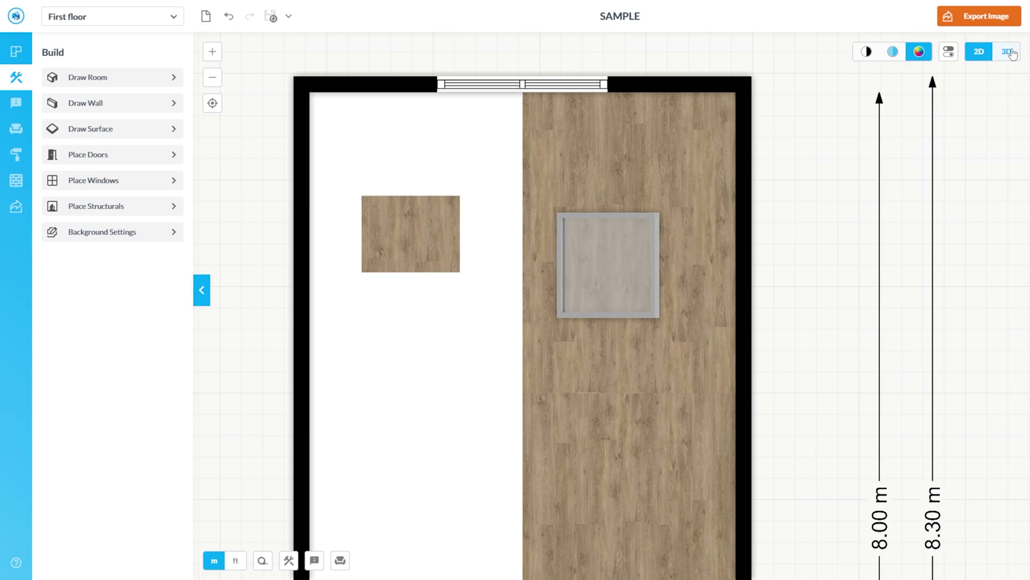
pyautogui.click(1008, 51)
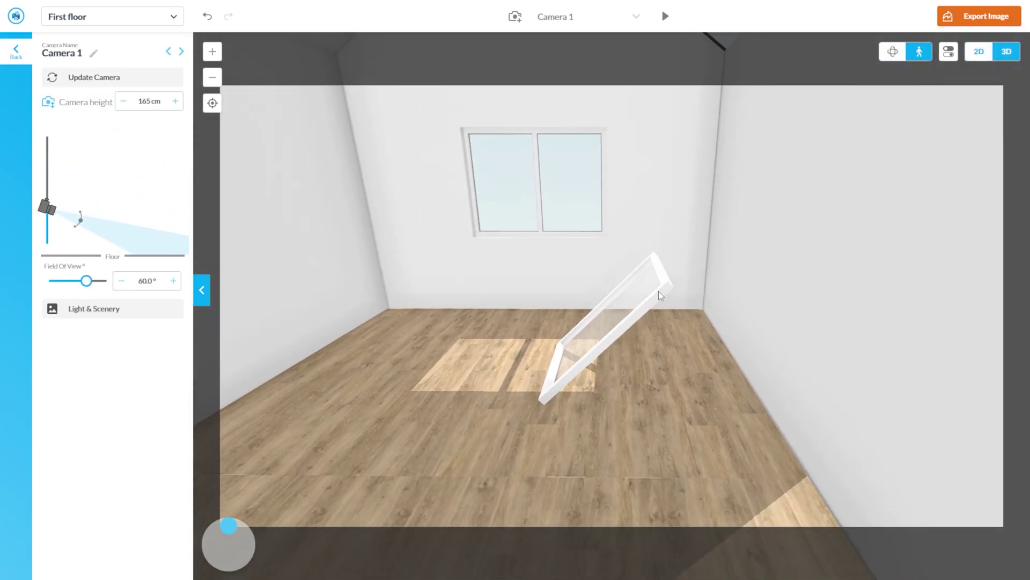
pyautogui.click(600, 331)
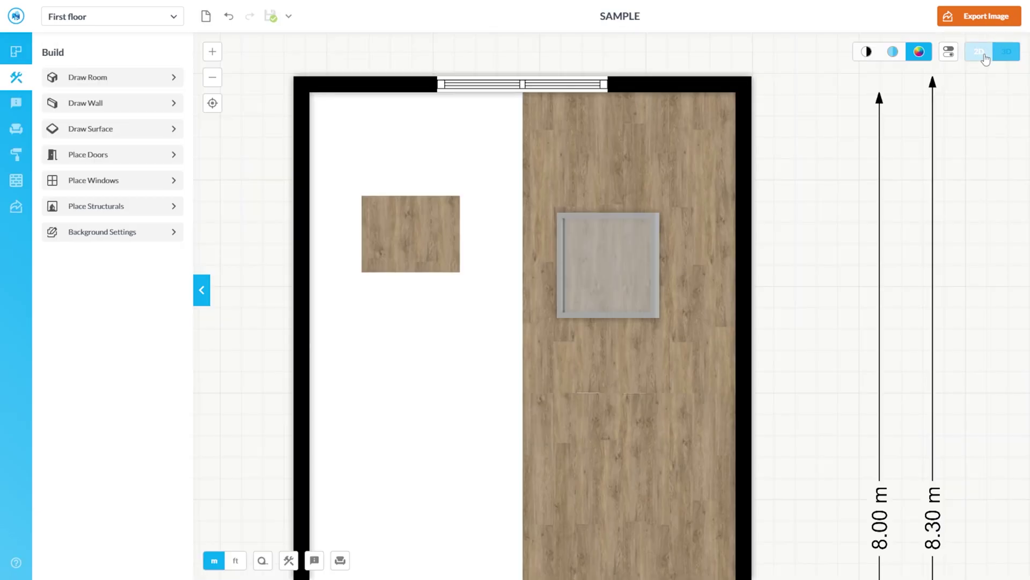
pyautogui.click(623, 258)
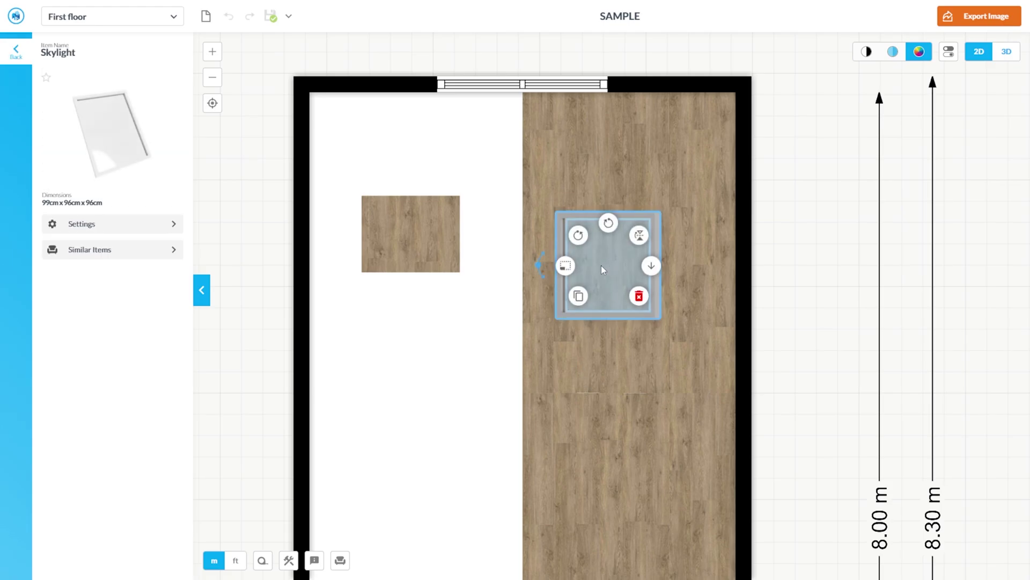
pyautogui.moveTo(603, 272); pyautogui.dragTo(412, 234)
pyautogui.scroll(2, 415, 237)
pyautogui.click(418, 240)
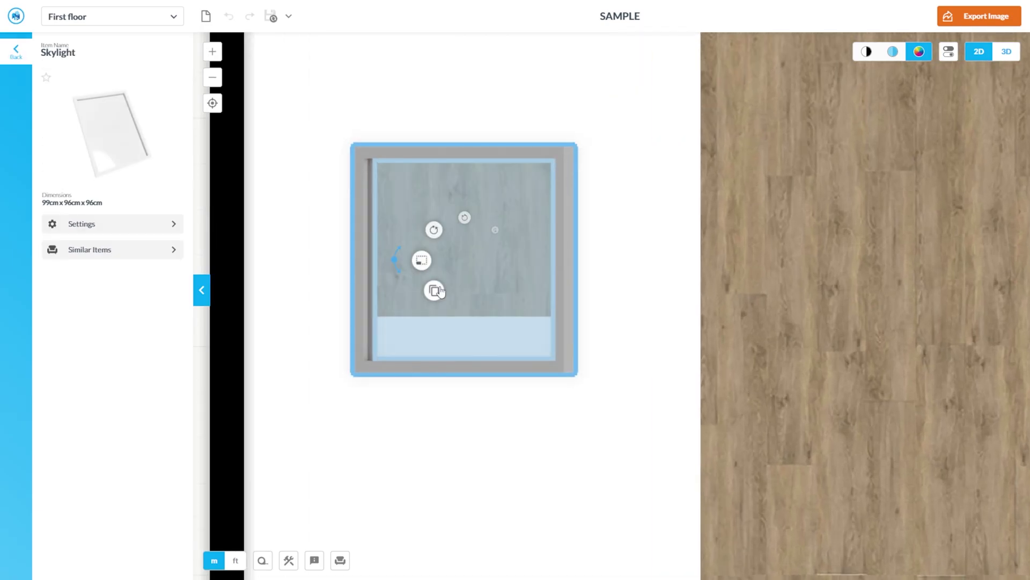
# Resize the skylight to a width of 73 cm so that it matches the opening
pyautogui.click(422, 264)
pyautogui.moveTo(465, 389); pyautogui.dragTo(471, 335)
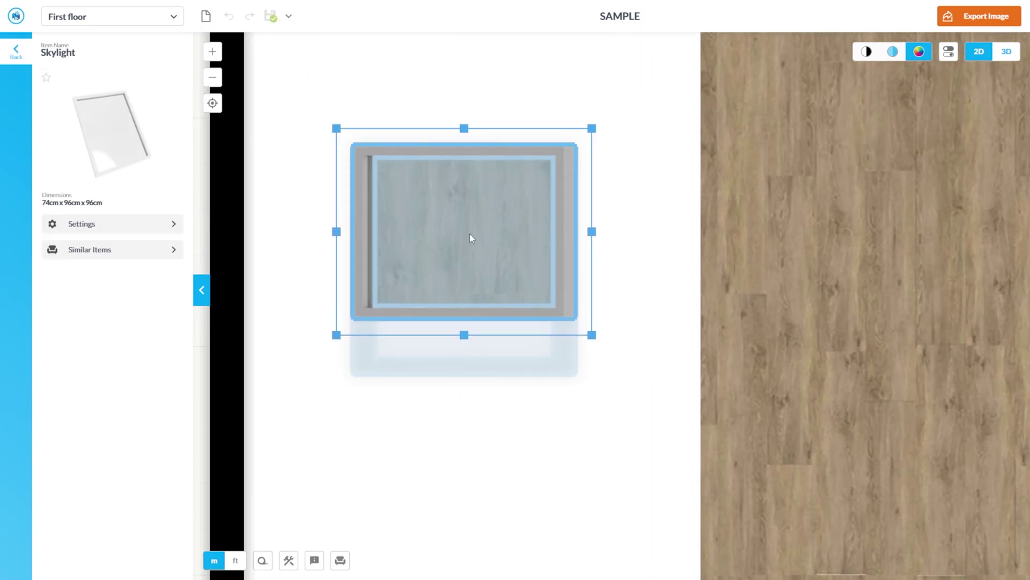
pyautogui.moveTo(464, 129); pyautogui.dragTo(469, 135)
pyautogui.click(617, 253)
# Raise the skylight in the 3D walkthrough view to 320 cm above the floor, up into the ceiling opening, and return to the 2D plan
pyautogui.click(1012, 52)
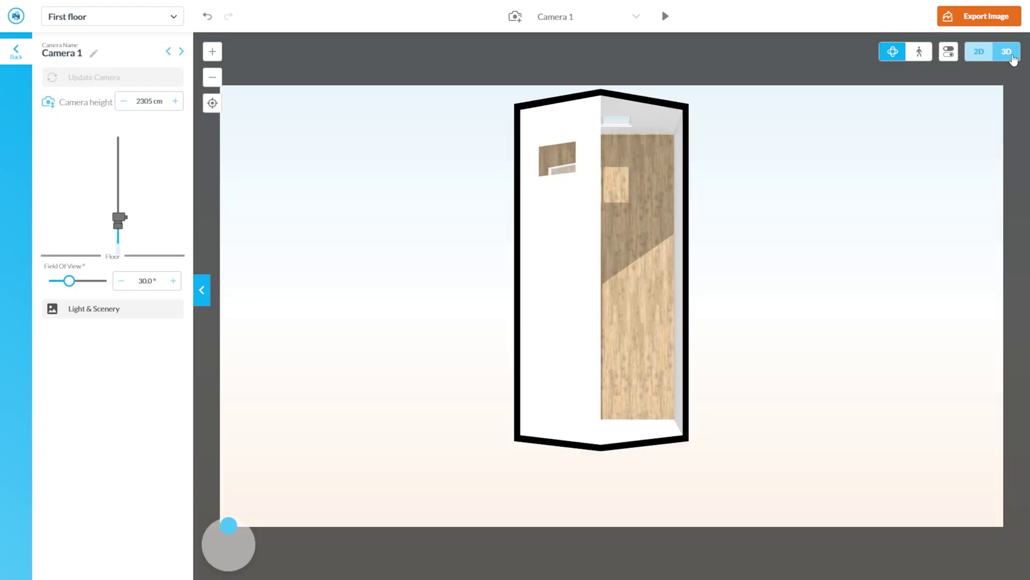
pyautogui.doubleClick(636, 300)
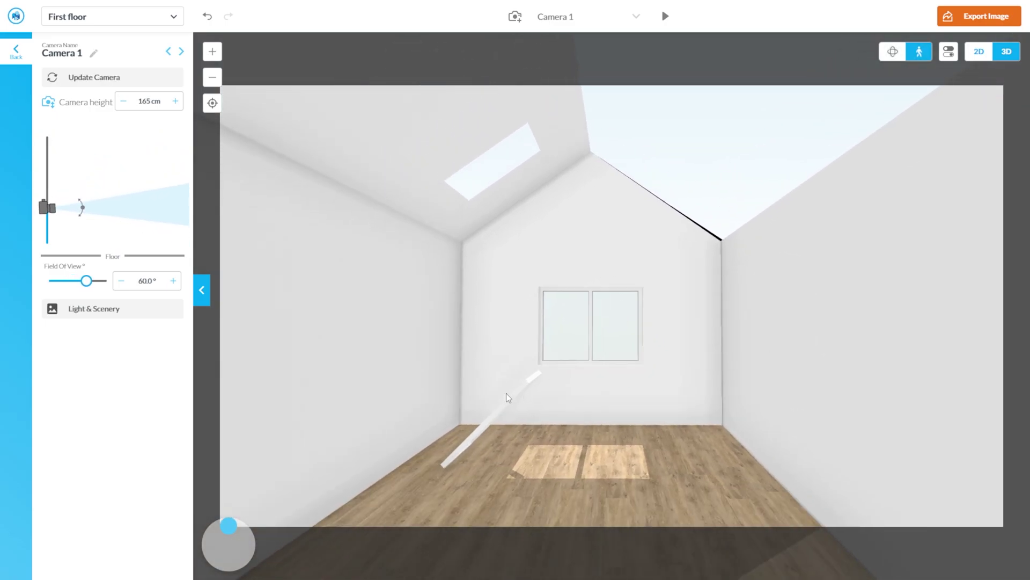
pyautogui.click(480, 428)
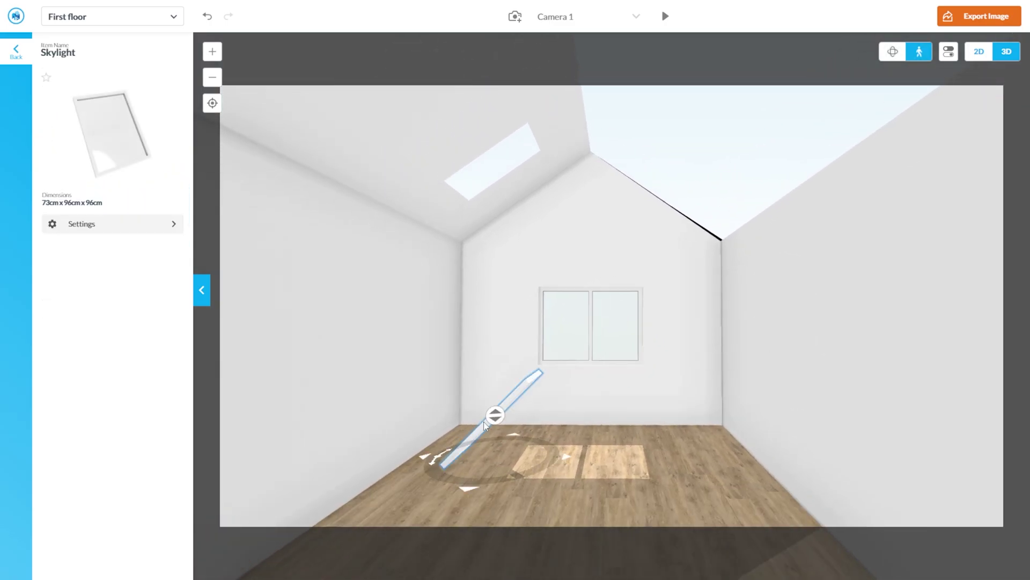
pyautogui.moveTo(499, 419); pyautogui.dragTo(504, 149)
pyautogui.click(593, 215)
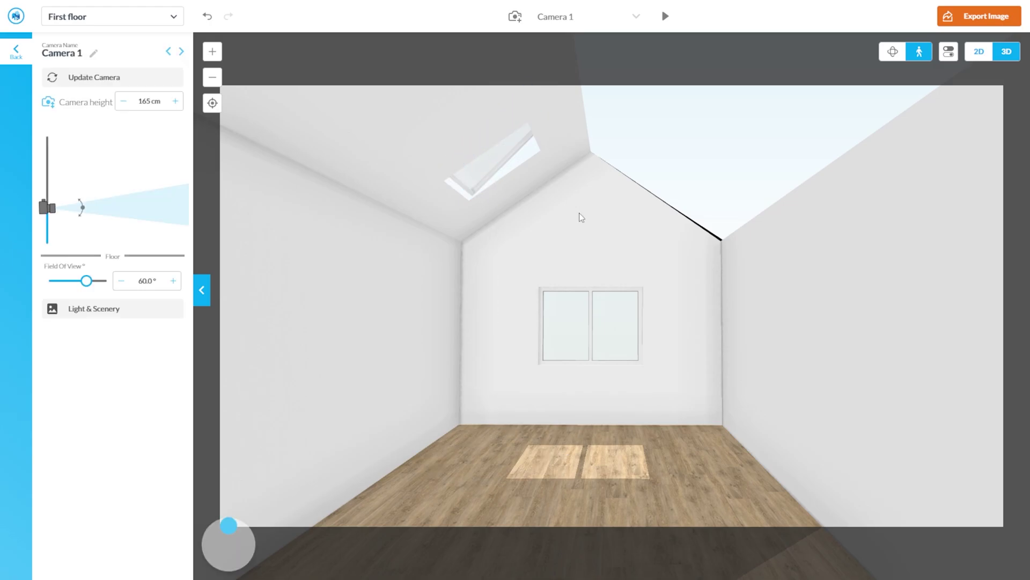
pyautogui.click(979, 51)
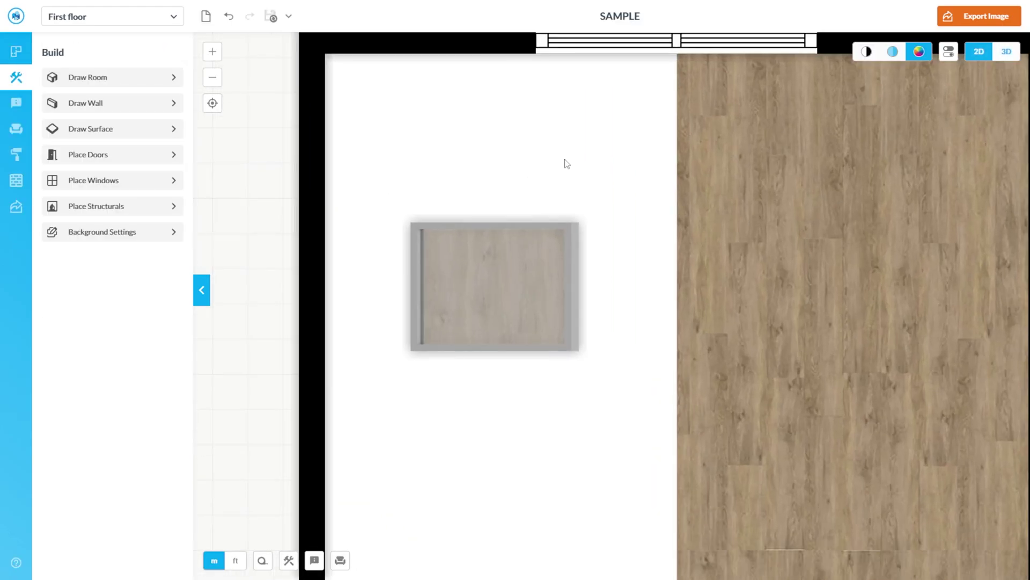
# Try to change the thickness of the white ceiling surface around the opening
pyautogui.click(567, 163)
pyautogui.click(88, 258)
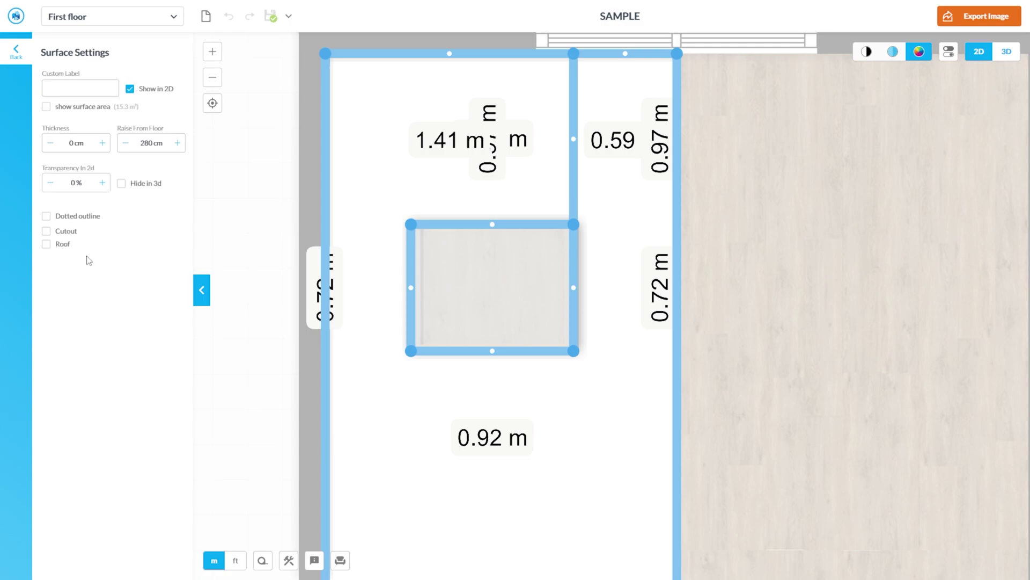
pyautogui.doubleClick(68, 142)
pyautogui.click(229, 171)
pyautogui.click(460, 170)
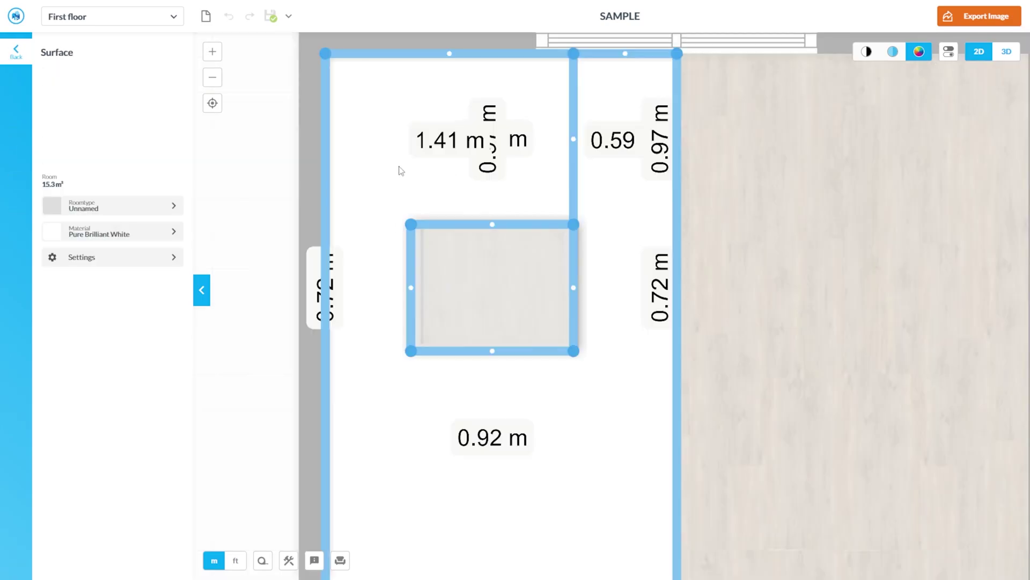
pyautogui.click(85, 258)
pyautogui.doubleClick(74, 143)
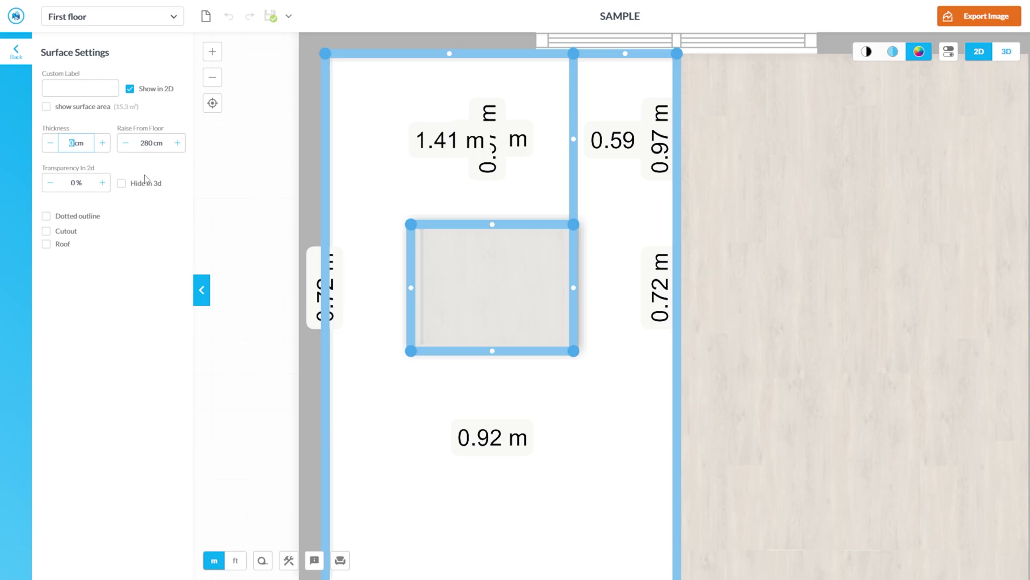
pyautogui.scroll(-2, 319, 287)
pyautogui.click(279, 194)
# Set the thickness of the white ceiling surface to 10 cm and check the opening in 3D
pyautogui.click(371, 184)
pyautogui.click(99, 229)
pyautogui.click(97, 230)
pyautogui.click(16, 52)
pyautogui.click(16, 54)
pyautogui.click(97, 255)
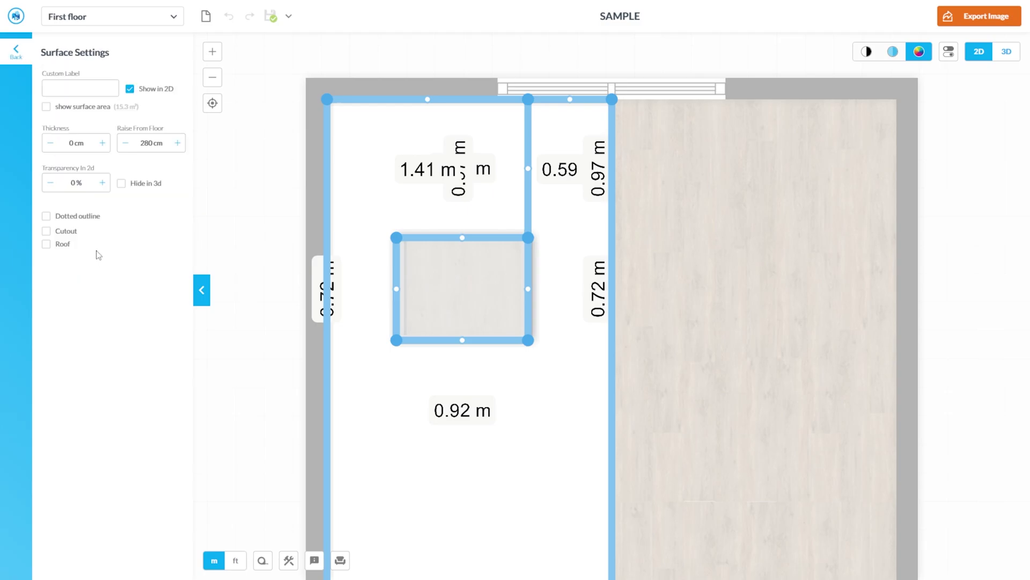
pyautogui.moveTo(79, 142); pyautogui.dragTo(50, 144)
pyautogui.write('10')
pyautogui.click(269, 182)
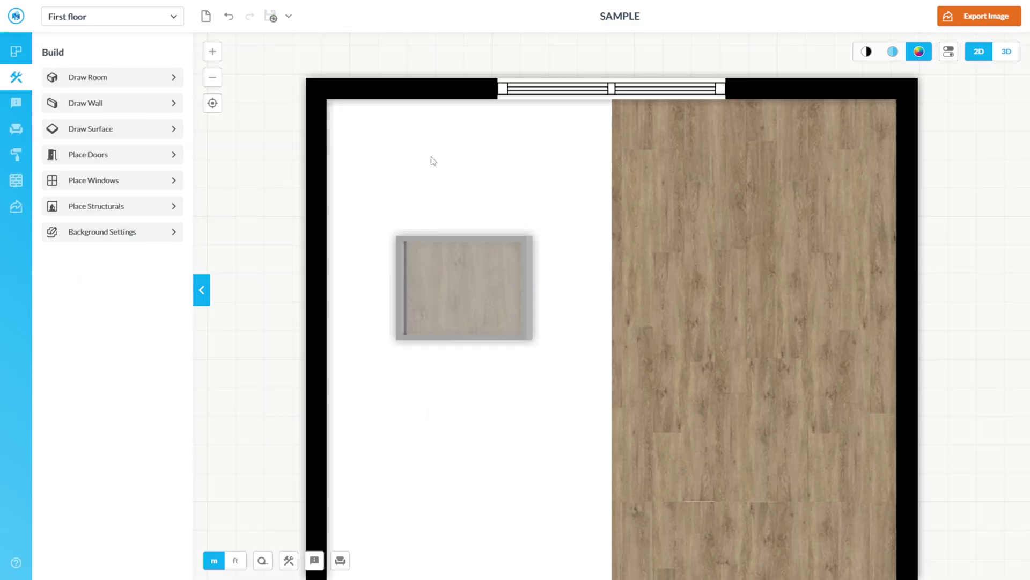
pyautogui.click(1005, 52)
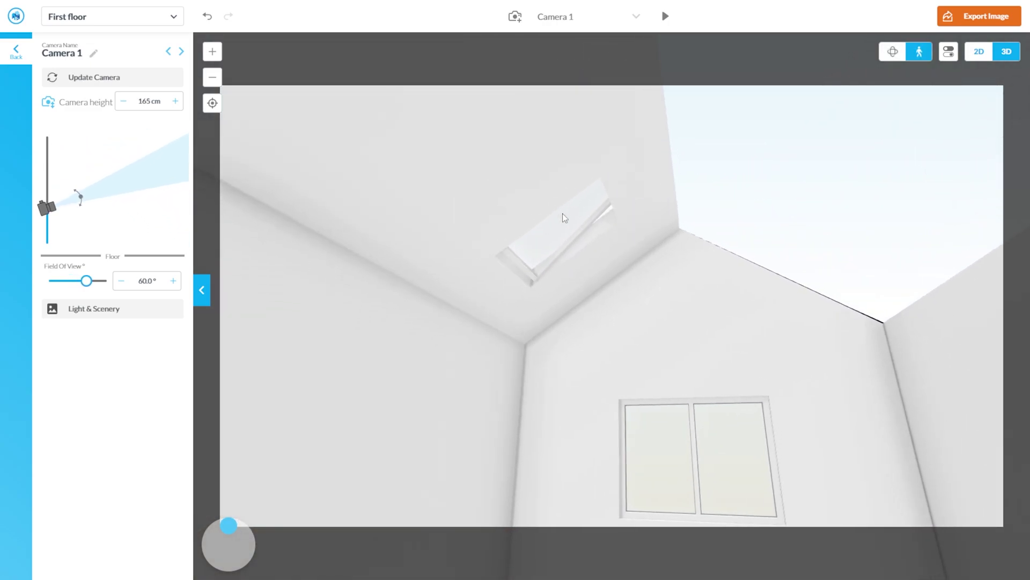
pyautogui.click(980, 57)
# Set the skylight's tilt to -10° in the 3D view to bring it closer to the ceiling slope
pyautogui.click(511, 295)
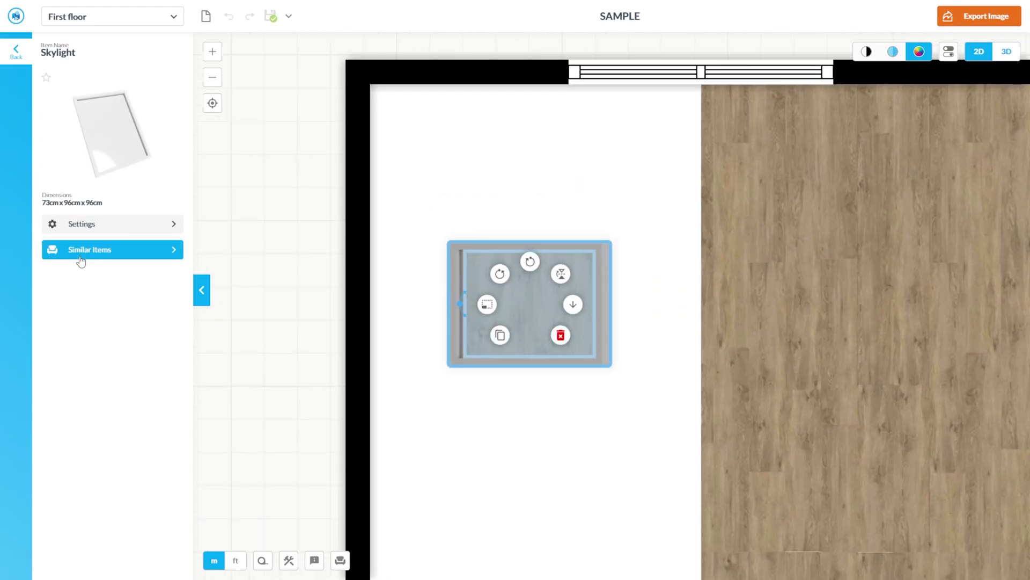
pyautogui.click(1006, 52)
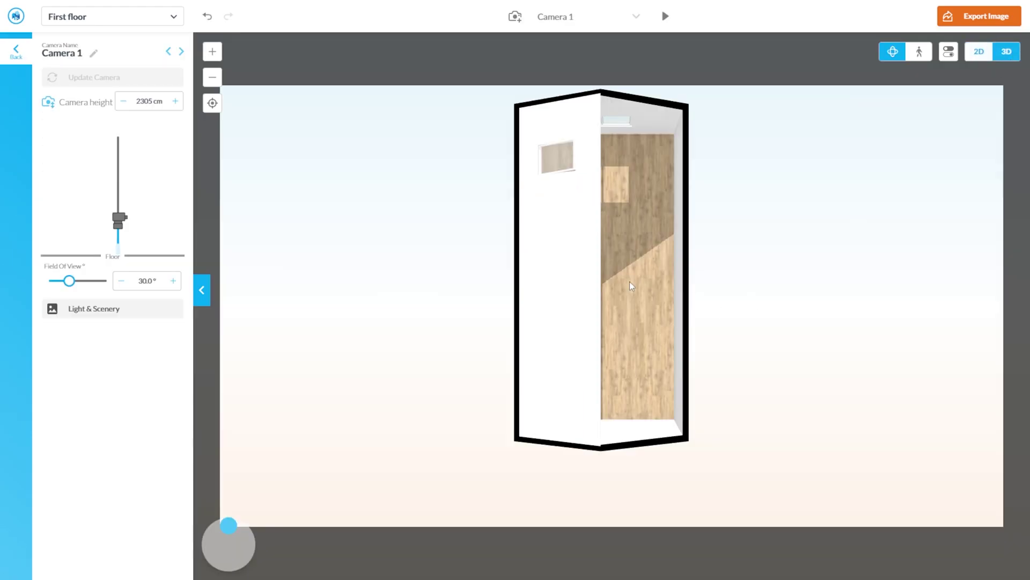
pyautogui.doubleClick(630, 247)
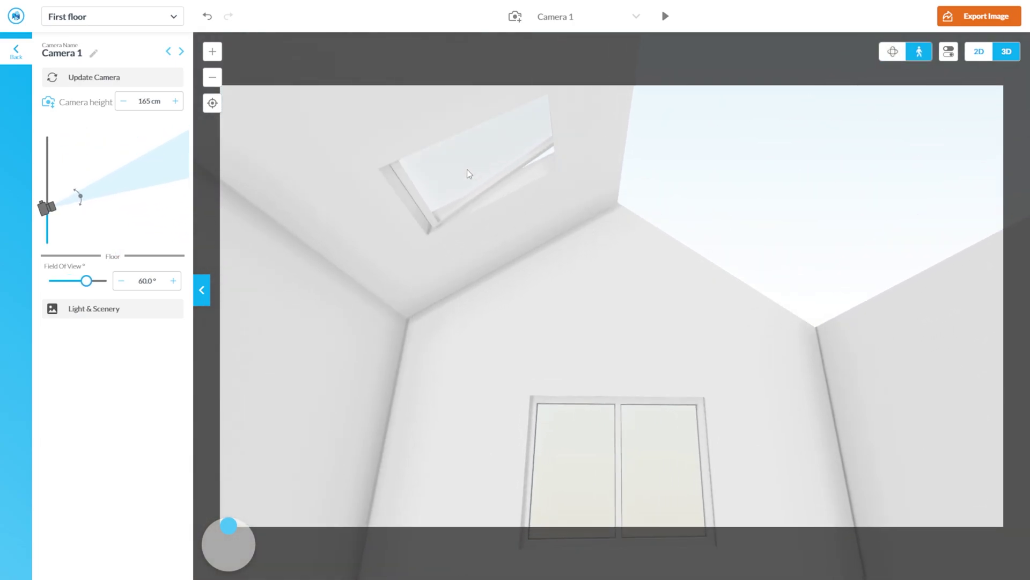
pyautogui.click(467, 172)
pyautogui.click(97, 223)
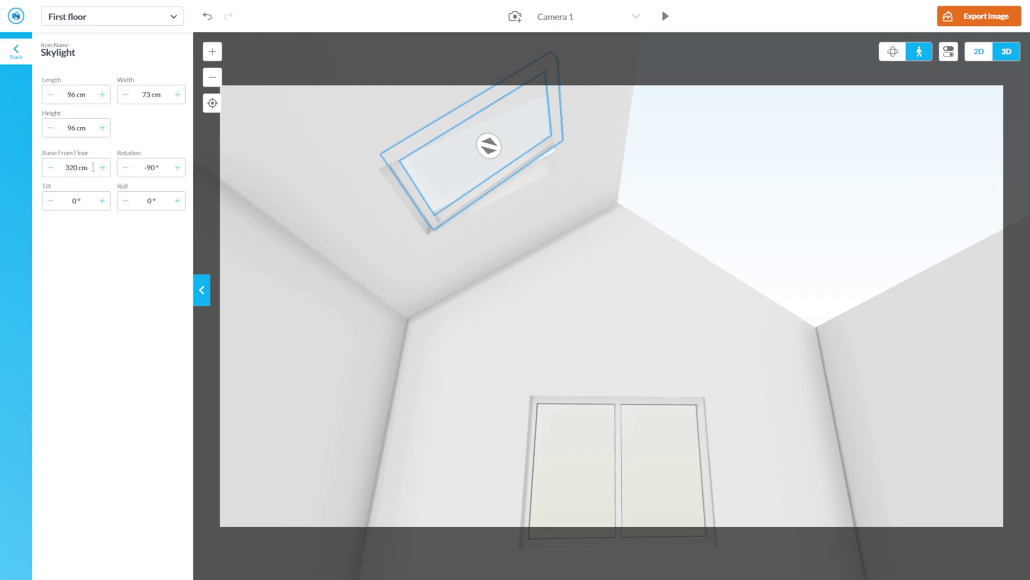
pyautogui.click(102, 202)
pyautogui.click(46, 205)
pyautogui.click(46, 205)
pyautogui.click(45, 204)
pyautogui.click(46, 204)
pyautogui.click(45, 204)
pyautogui.click(46, 205)
pyautogui.click(46, 204)
pyautogui.click(46, 204)
pyautogui.click(47, 204)
pyautogui.click(46, 205)
pyautogui.click(47, 205)
pyautogui.click(472, 291)
pyautogui.moveTo(472, 291); pyautogui.dragTo(516, 291)
# Set the skylight's length to 80 cm
pyautogui.click(557, 155)
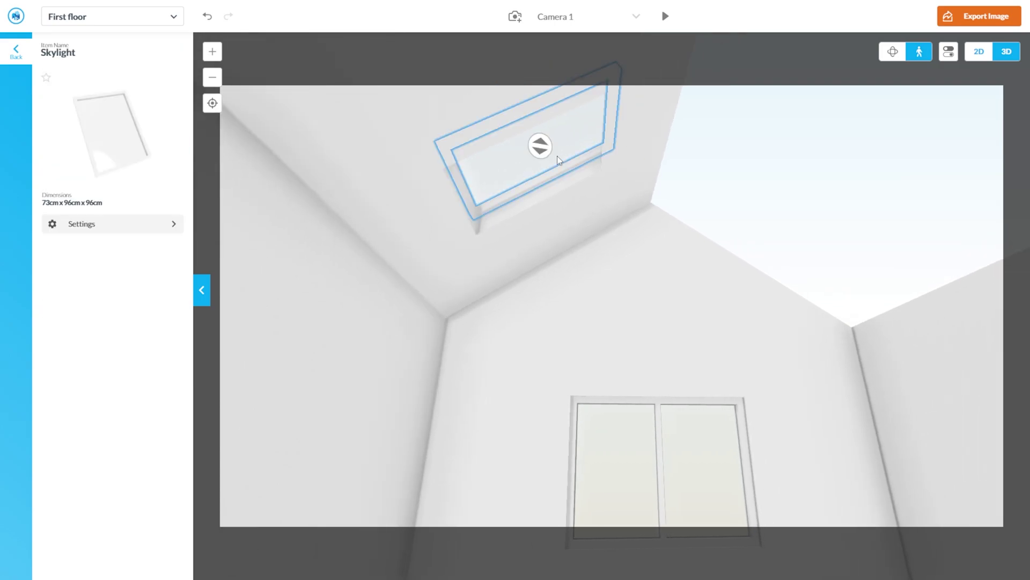
pyautogui.click(115, 226)
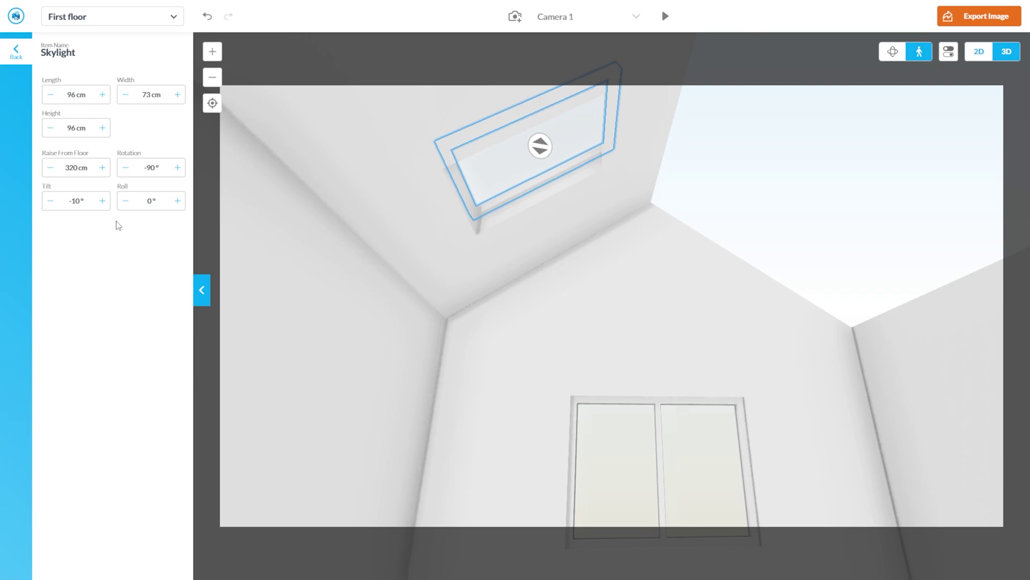
pyautogui.click(75, 95)
pyautogui.write('80')
pyautogui.click(577, 259)
# Set the skylight's tilt to -15°
pyautogui.click(521, 148)
pyautogui.click(117, 224)
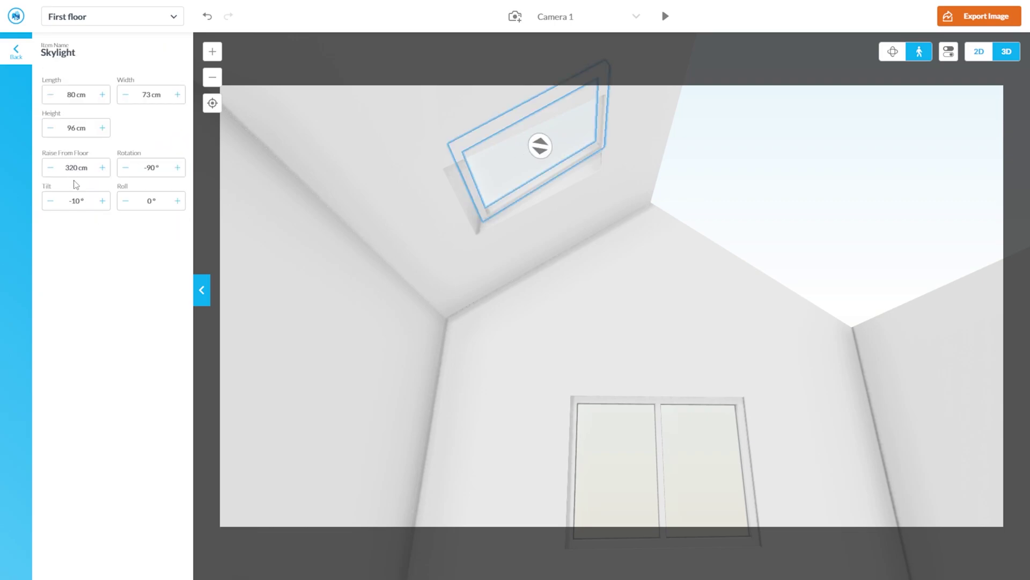
pyautogui.click(50, 201)
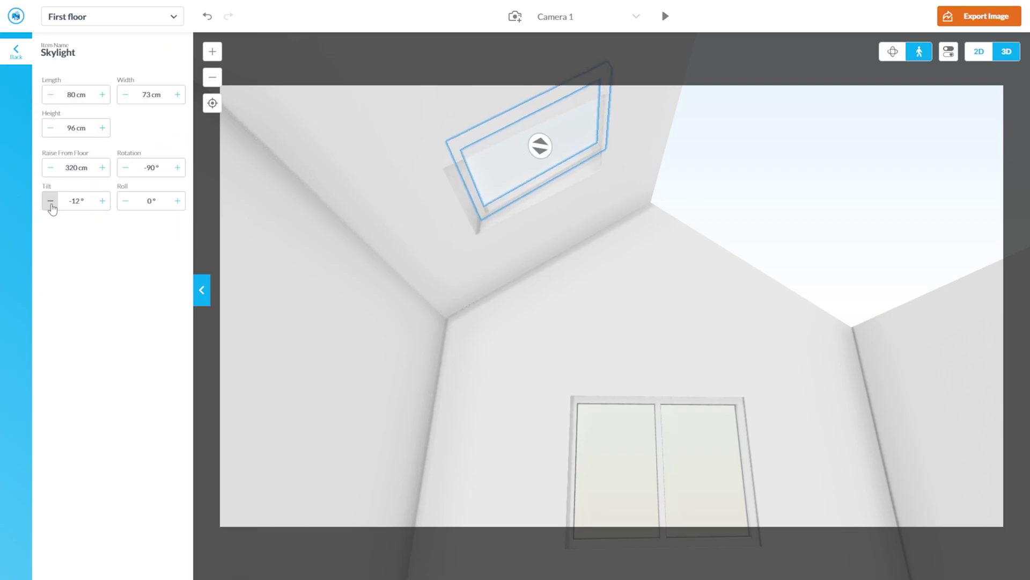
pyautogui.click(519, 309)
# Set the skylight's length to 70 cm and tilt it a few degrees further in the same negative direction
pyautogui.click(522, 170)
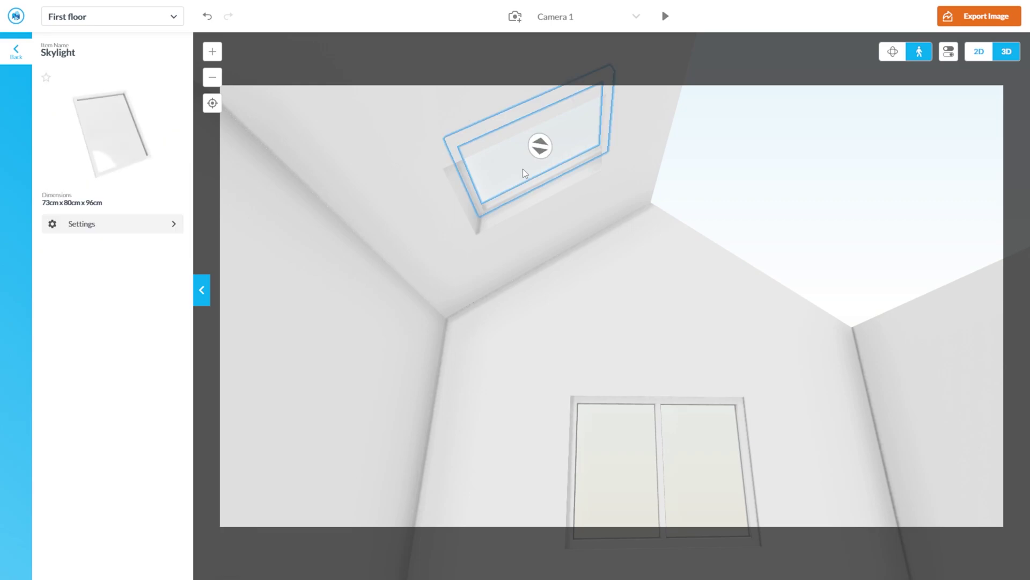
pyautogui.click(86, 224)
pyautogui.click(76, 100)
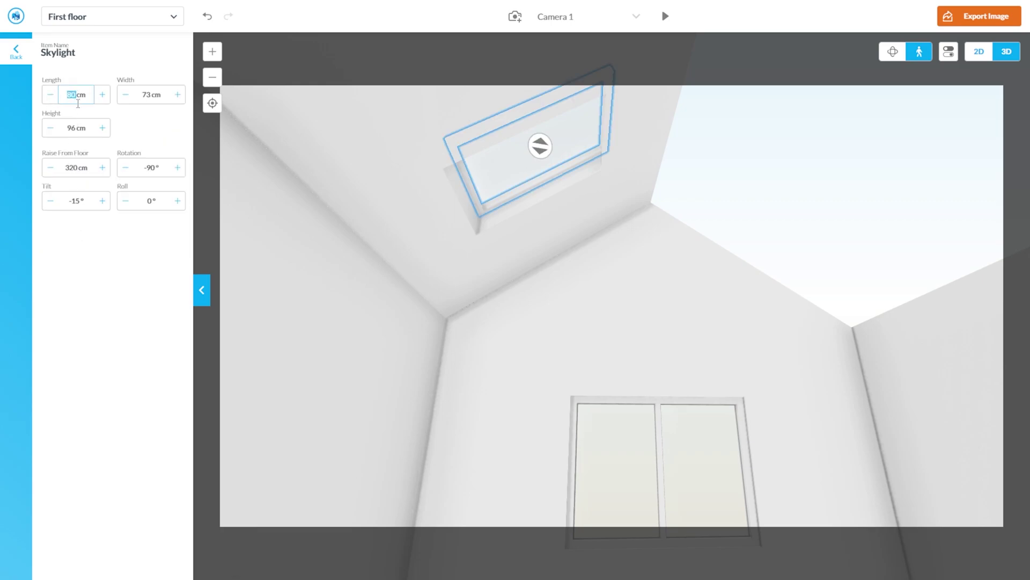
pyautogui.press('Return')
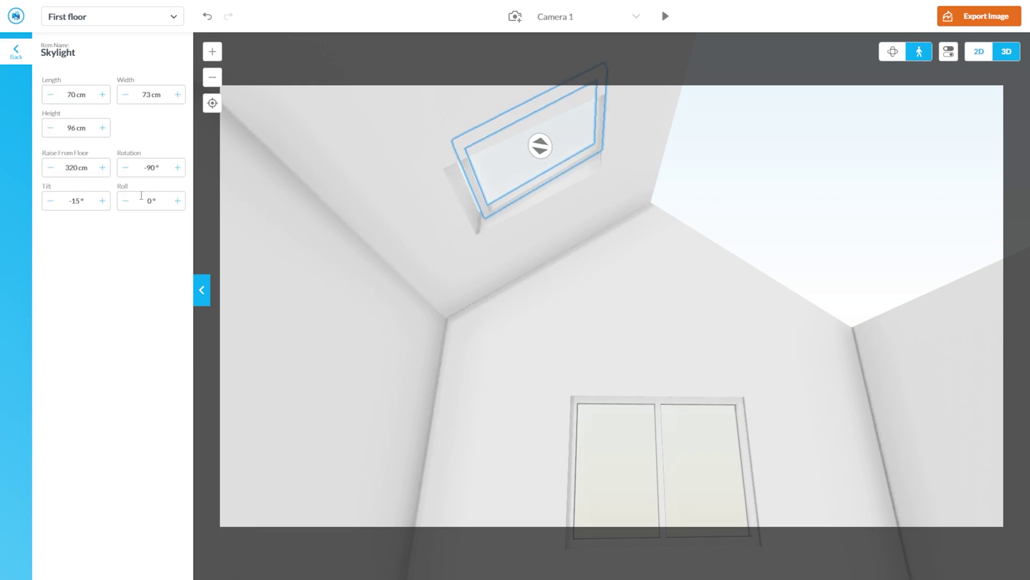
pyautogui.click(50, 201)
pyautogui.click(50, 201)
pyautogui.click(50, 201)
pyautogui.click(50, 201)
pyautogui.click(494, 257)
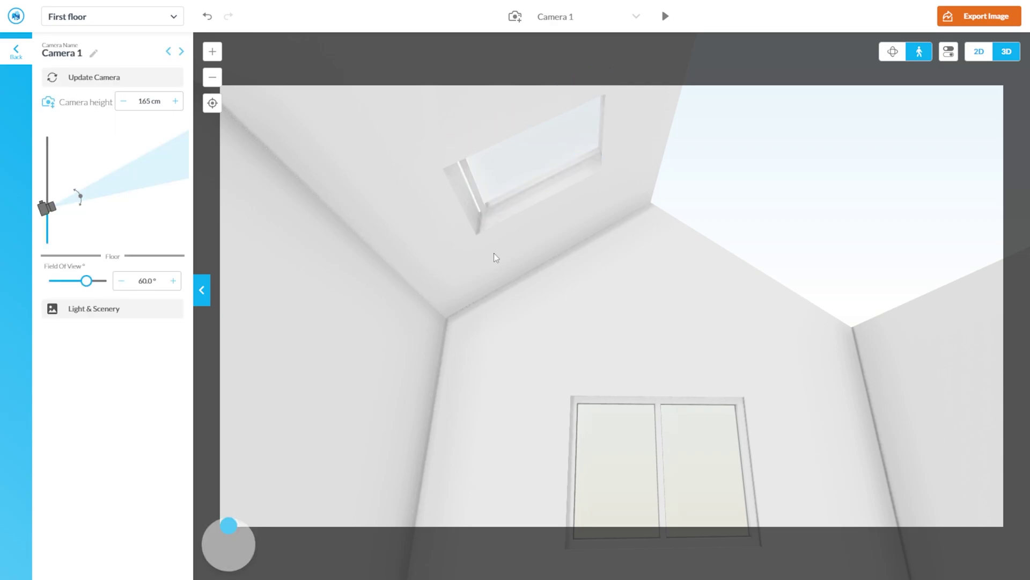
# Nudge the skylight slightly toward the left wall within the opening in the 2D plan and inspect its fit in 3D
pyautogui.click(489, 195)
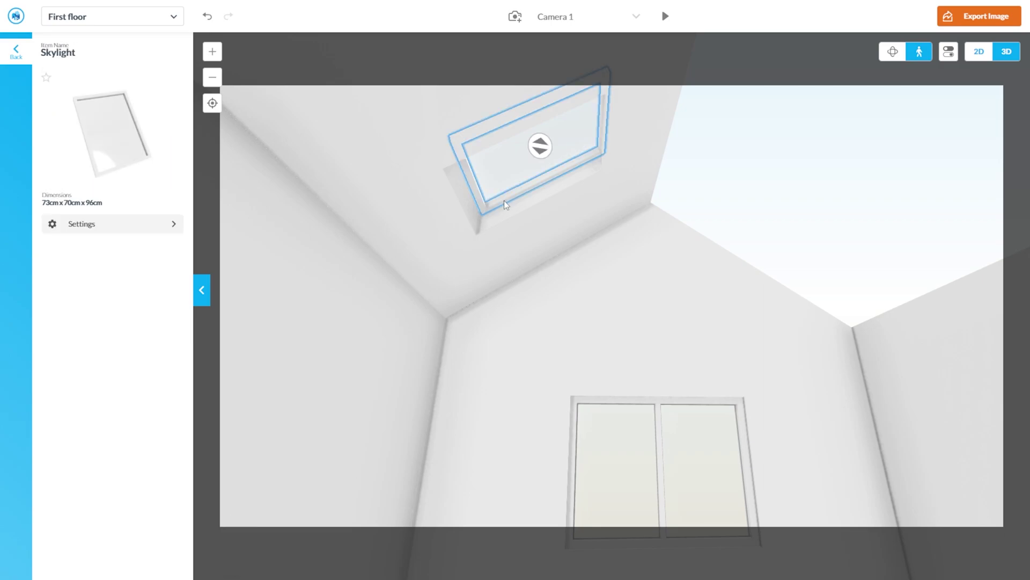
pyautogui.click(990, 56)
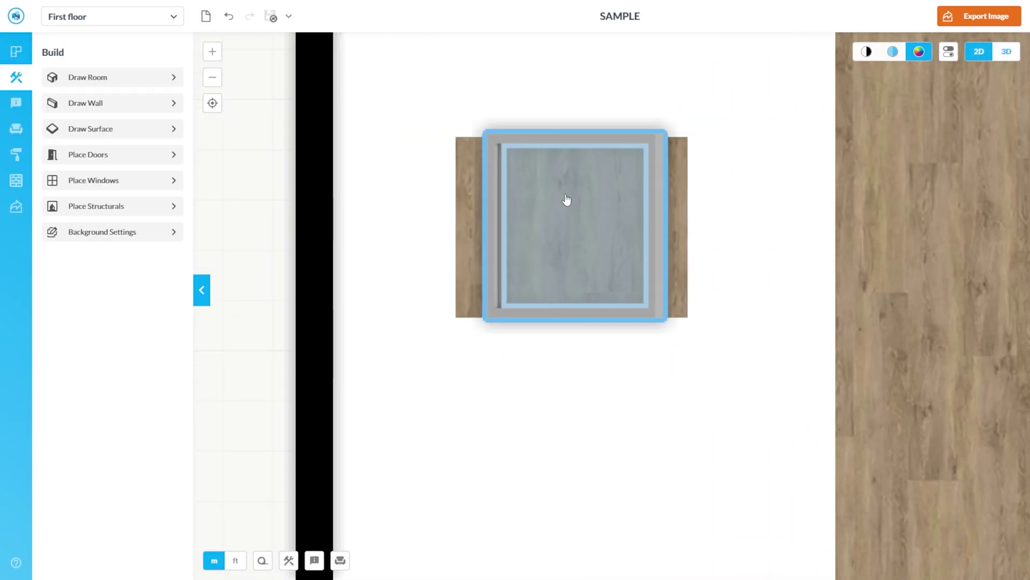
pyautogui.click(552, 220)
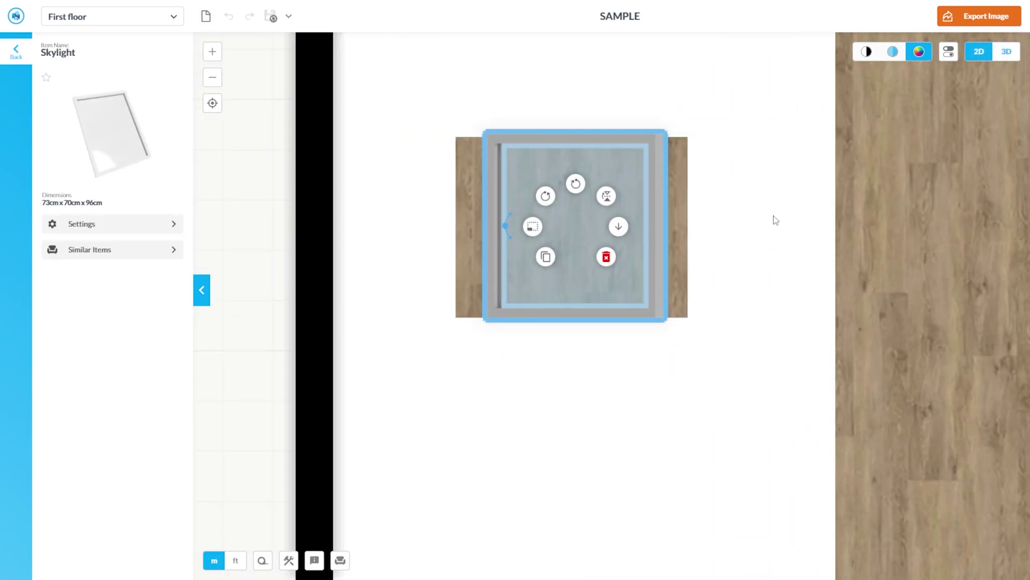
pyautogui.press('Left')
pyautogui.click(851, 228)
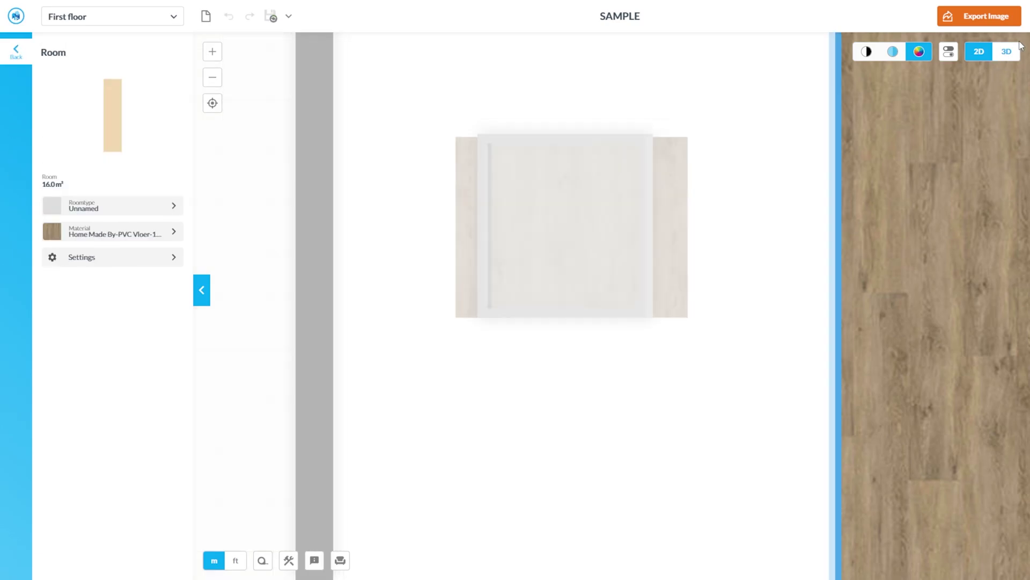
pyautogui.click(1013, 56)
pyautogui.doubleClick(631, 211)
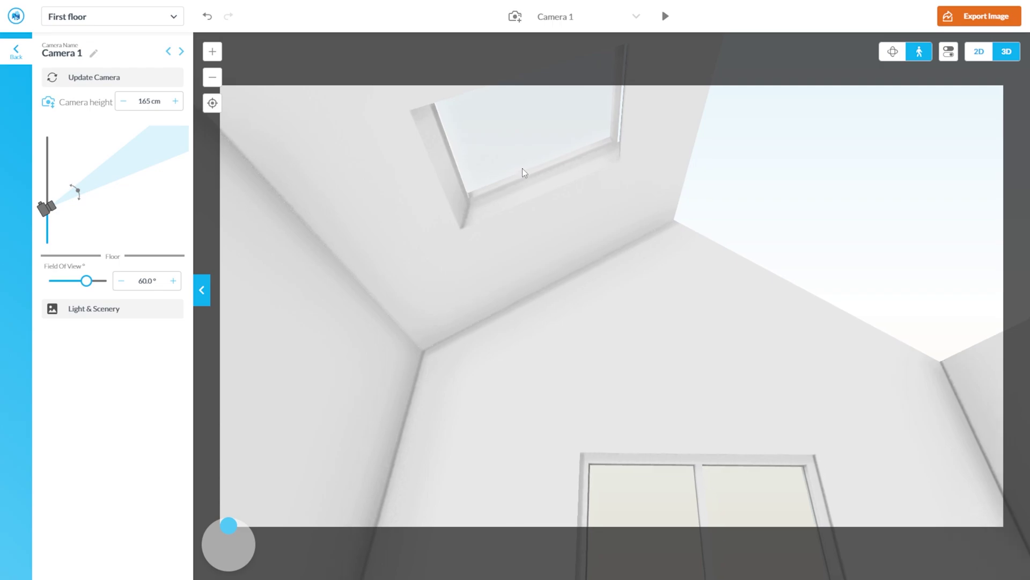
# Inspect how the skylight sits in the ceiling opening, comparing the 3D camera view with the 2D plan
pyautogui.click(482, 201)
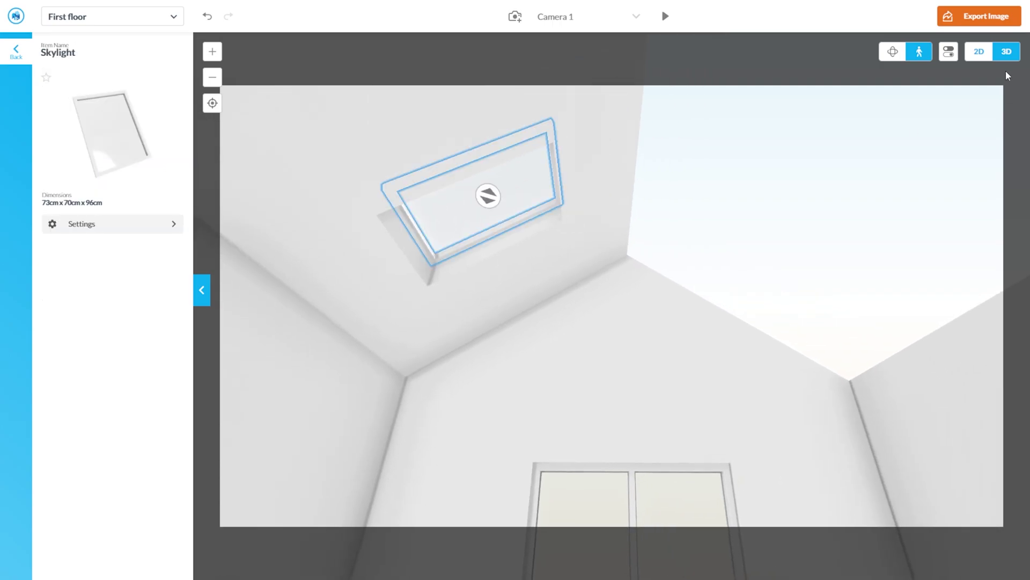
pyautogui.click(978, 53)
pyautogui.click(548, 230)
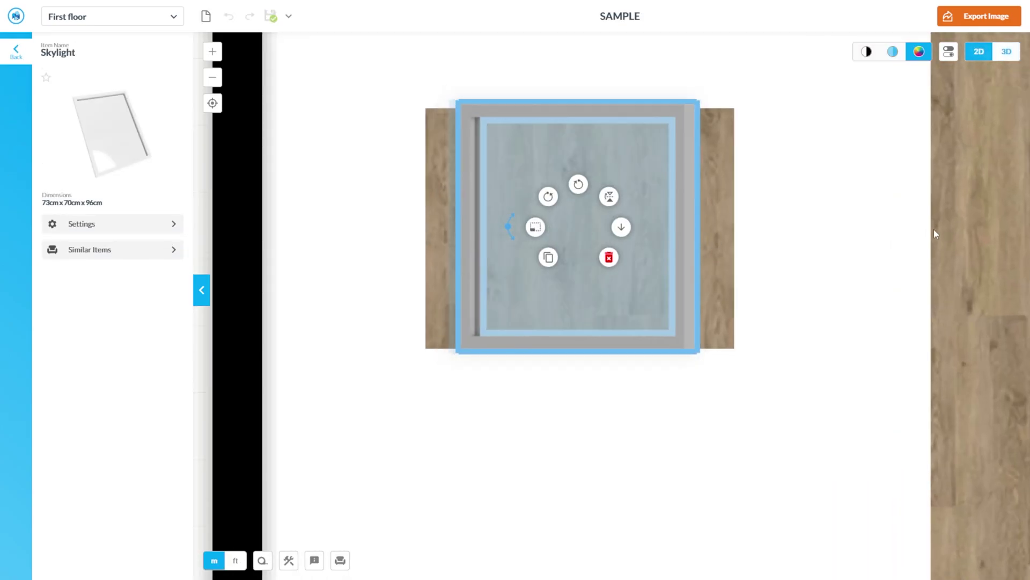
pyautogui.click(961, 226)
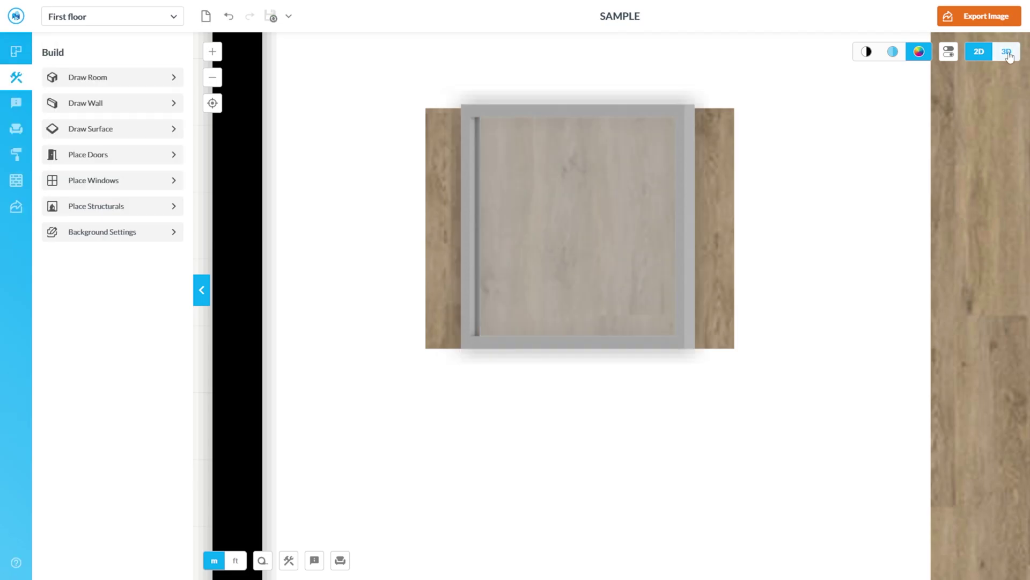
pyautogui.click(1007, 52)
pyautogui.click(622, 262)
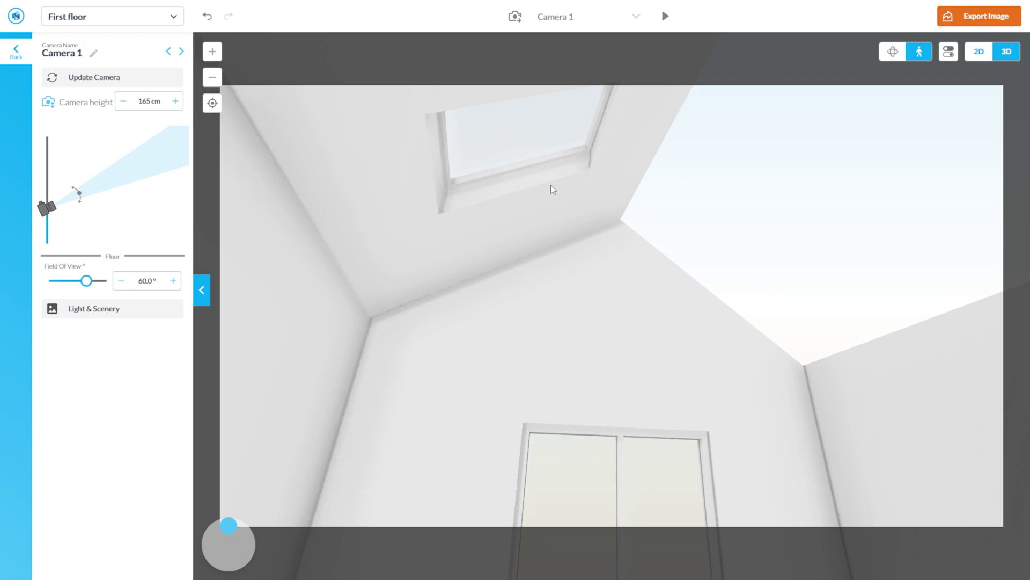
pyautogui.moveTo(551, 185); pyautogui.dragTo(623, 269)
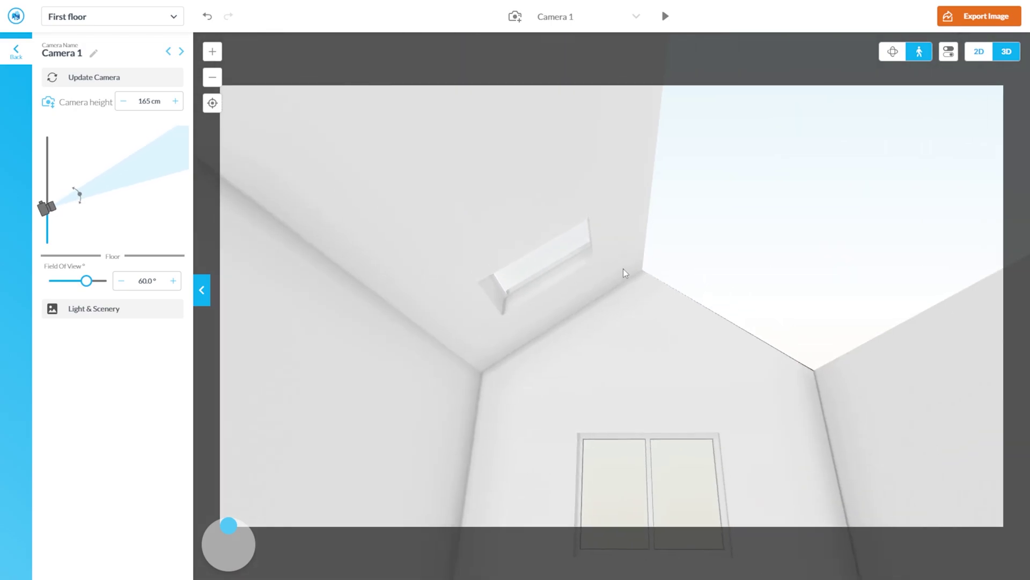
pyautogui.click(978, 54)
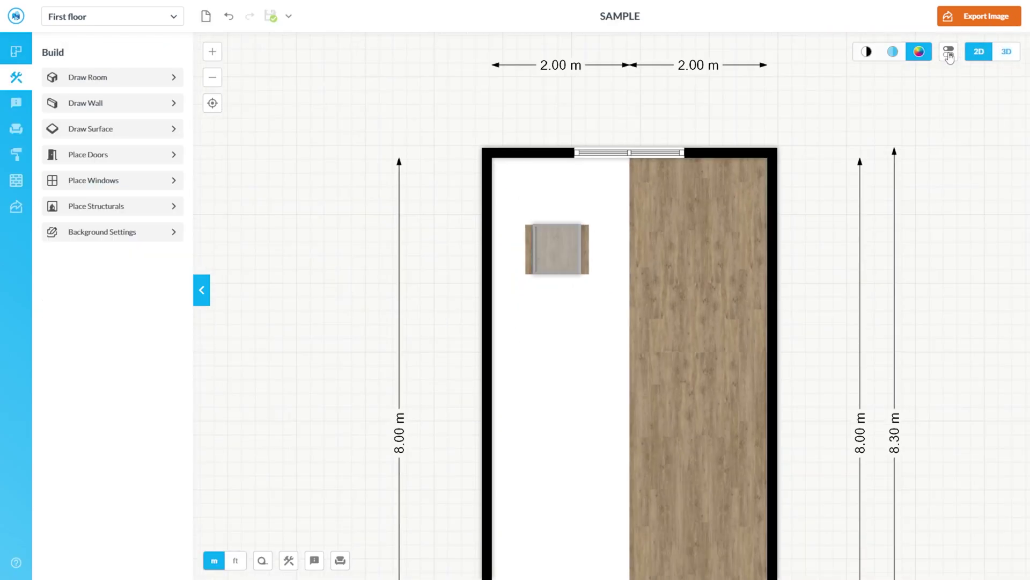
pyautogui.click(1008, 53)
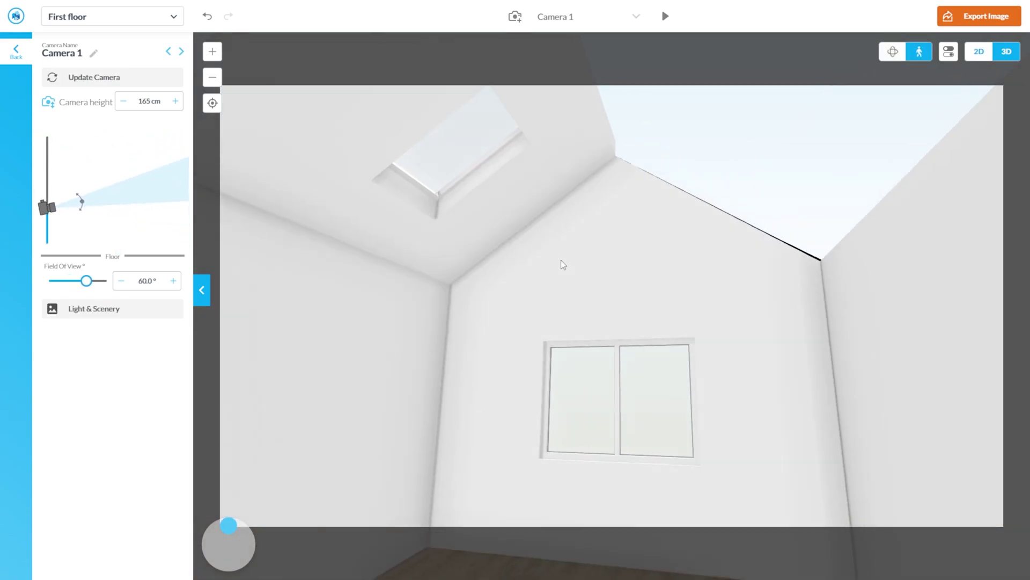
pyautogui.moveTo(562, 262)
pyautogui.mouseDown()
pyautogui.moveTo(610, 240)
pyautogui.moveTo(453, 230)
pyautogui.moveTo(595, 276)
pyautogui.moveTo(578, 273)
pyautogui.mouseUp()
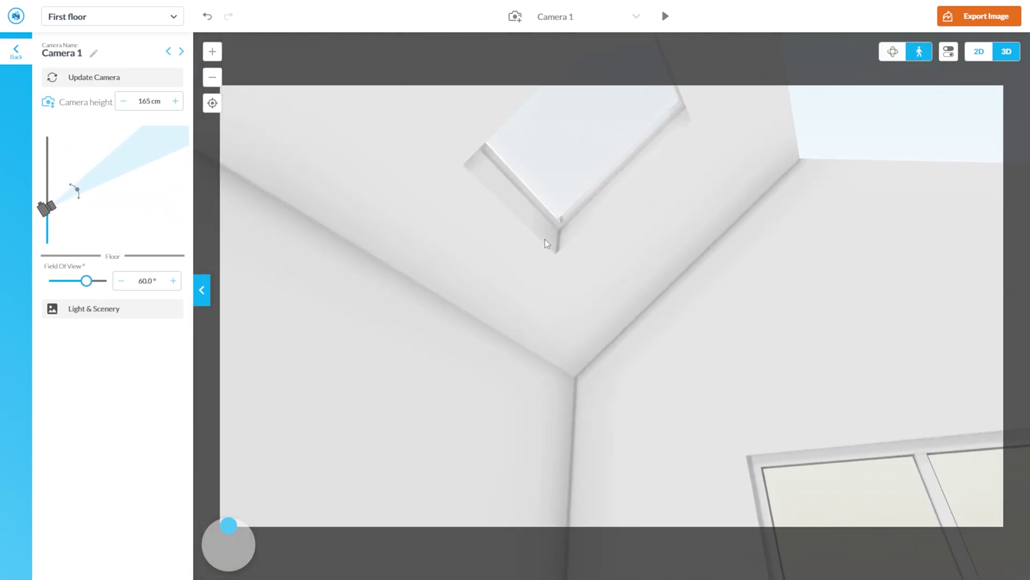
pyautogui.scroll(-3, 579, 274)
pyautogui.click(979, 51)
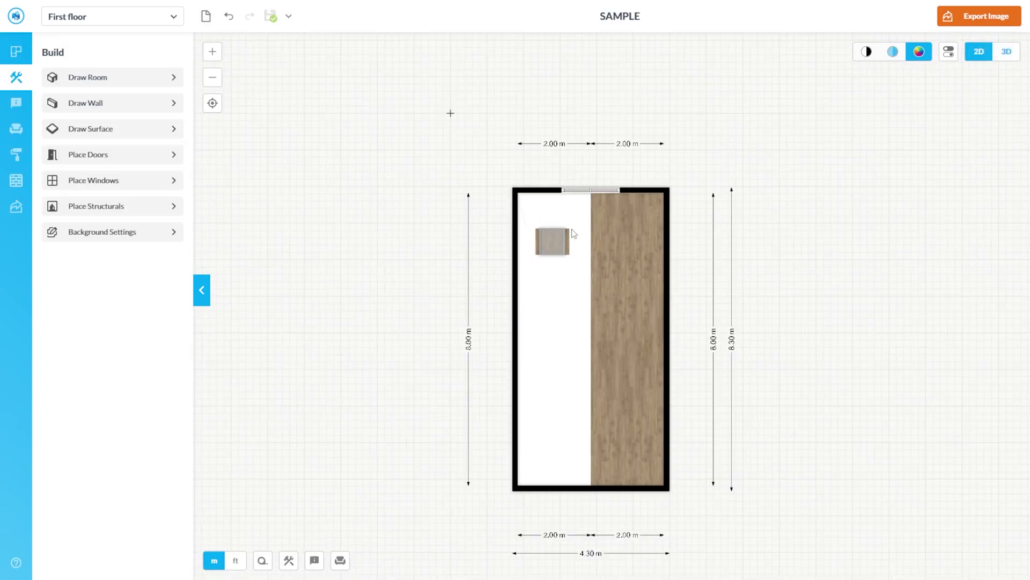
pyautogui.scroll(3, 581, 246)
pyautogui.click(556, 274)
pyautogui.scroll(3, 534, 217)
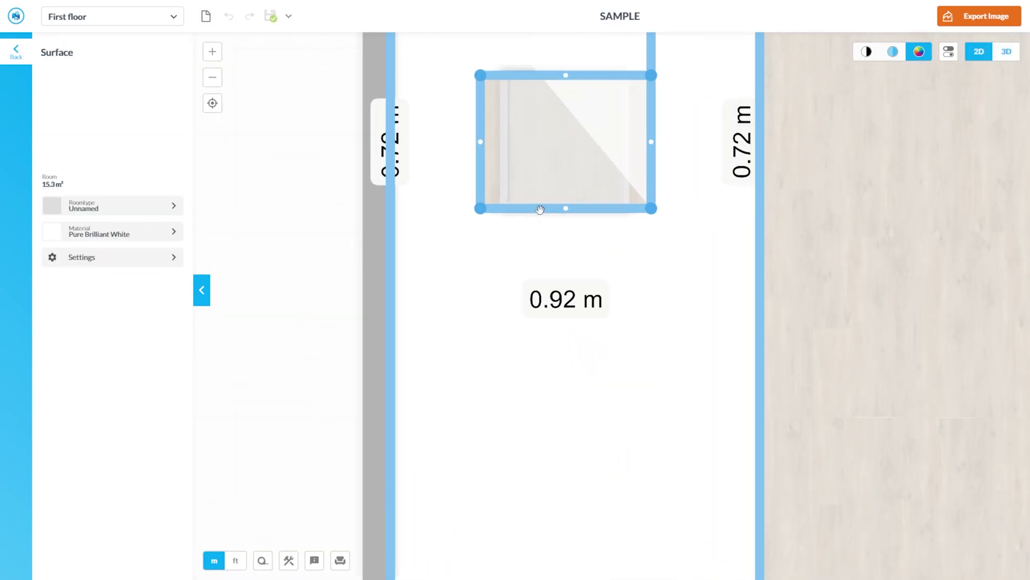
pyautogui.click(540, 210)
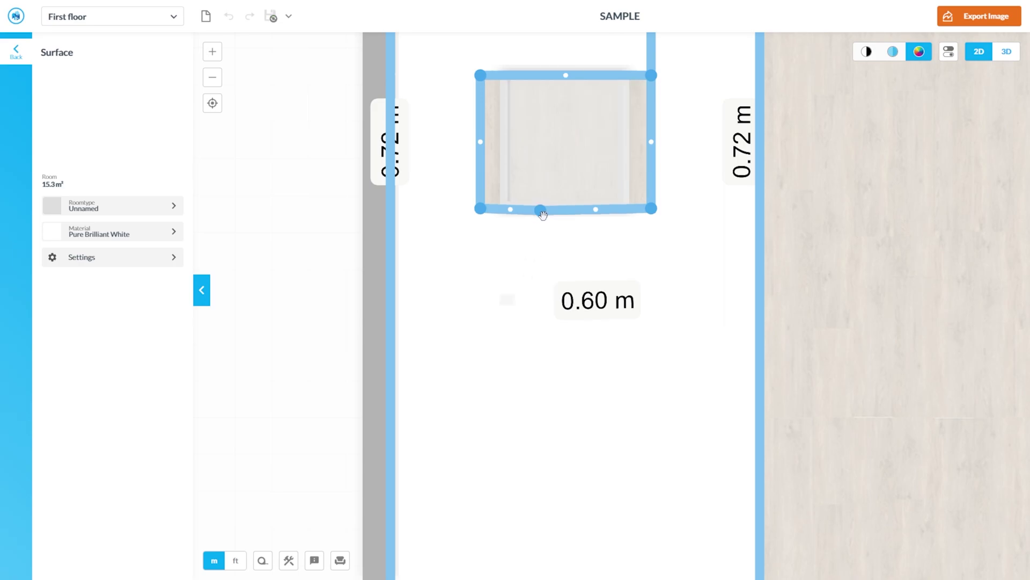
pyautogui.moveTo(545, 214); pyautogui.dragTo(471, 300)
pyautogui.scroll(-4, 562, 279)
pyautogui.click(661, 316)
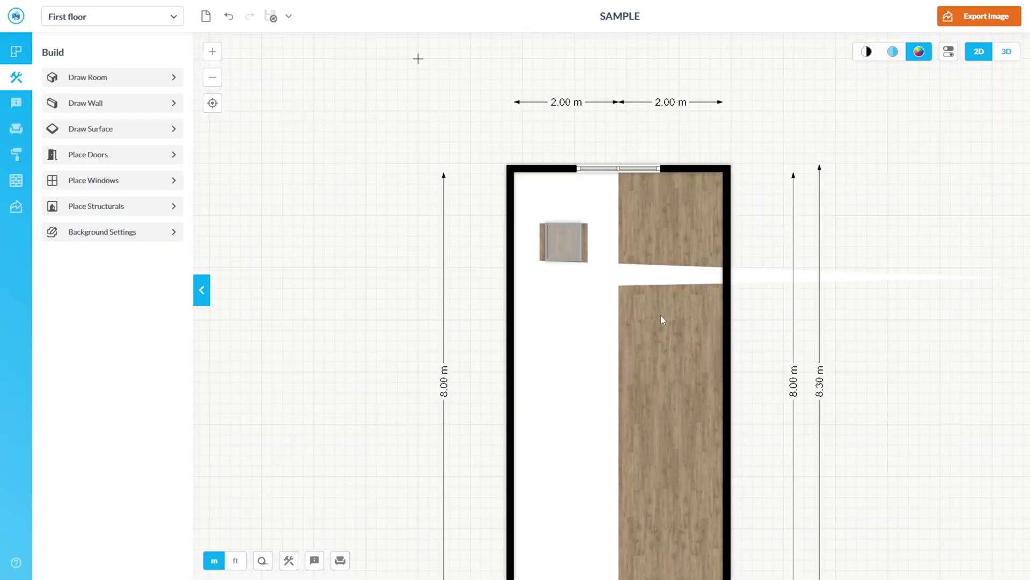
pyautogui.scroll(2, 663, 320)
pyautogui.hotkey('ctrl', 'z')
pyautogui.hotkey('ctrl', 'z')
# Add a ceiling corner on the opening's lower edge, place it about 0.55 m below the lower left corner, and set its height to 314 cm
pyautogui.click(494, 292)
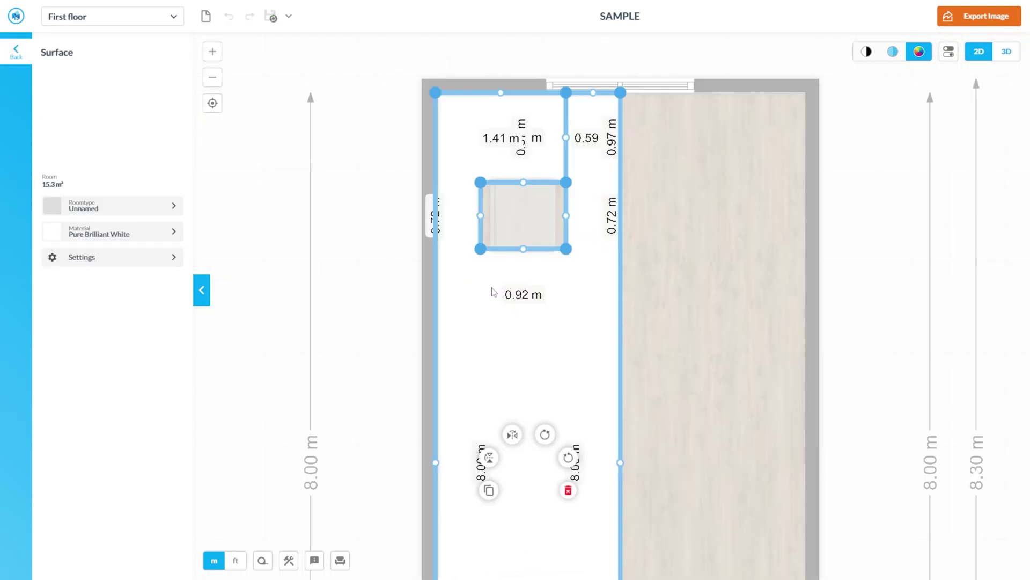
pyautogui.click(507, 248)
pyautogui.moveTo(506, 248); pyautogui.dragTo(480, 301)
pyautogui.click(481, 300)
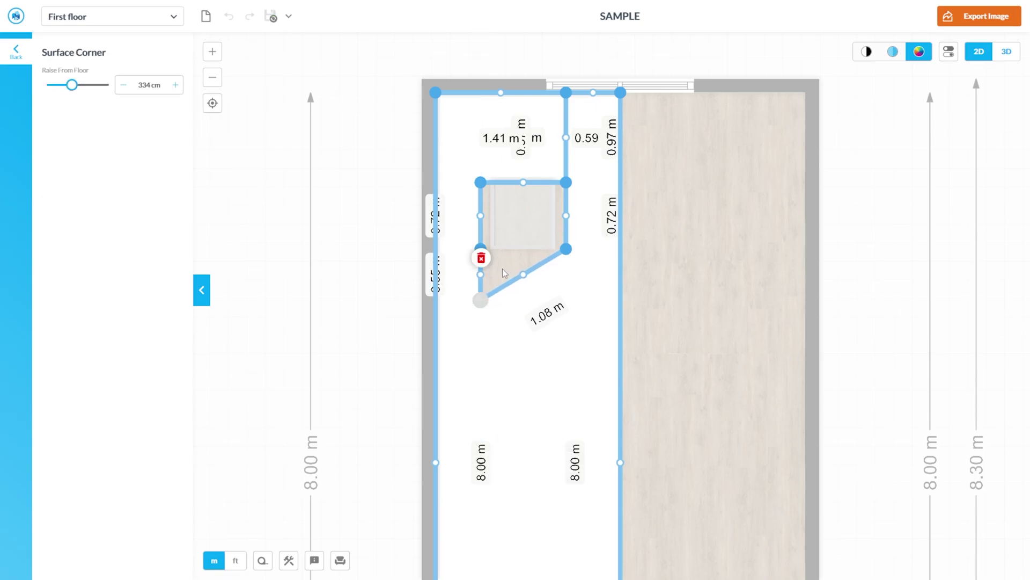
pyautogui.moveTo(155, 87); pyautogui.dragTo(132, 86)
pyautogui.write('31')
pyautogui.click(334, 169)
# Add a ceiling corner about 0.55 m below the opening's lower right corner to square off the extension, and set its height to 379 cm
pyautogui.scroll(1, 490, 298)
pyautogui.click(435, 288)
pyautogui.click(477, 232)
pyautogui.click(330, 287)
pyautogui.click(540, 264)
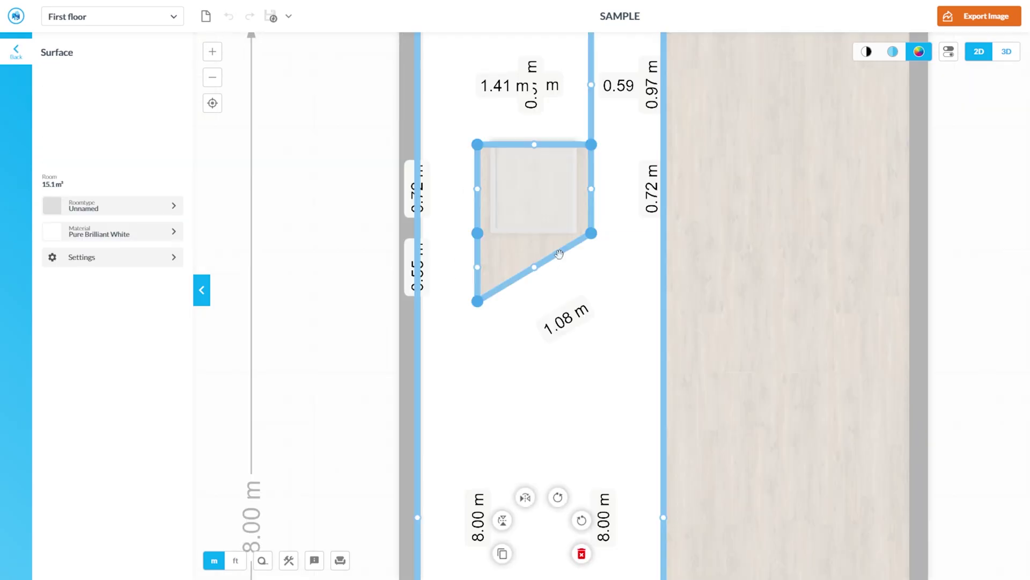
pyautogui.click(592, 234)
pyautogui.moveTo(562, 250); pyautogui.dragTo(589, 301)
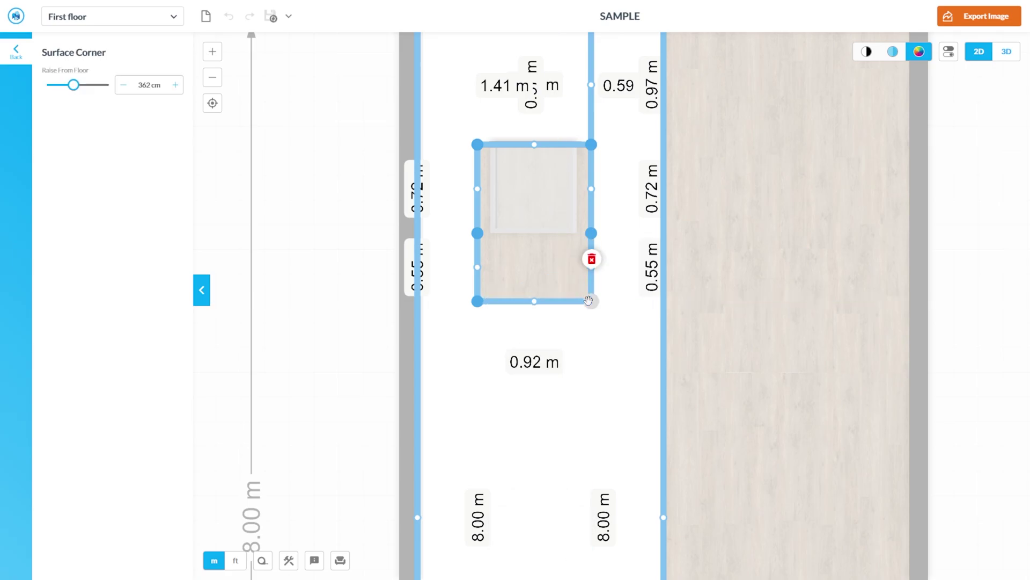
pyautogui.doubleClick(148, 85)
pyautogui.write('379')
pyautogui.press('Return')
# Add another corner on the extended opening's lower edge and place it about 0.68 m below the extension's left corner
pyautogui.click(552, 303)
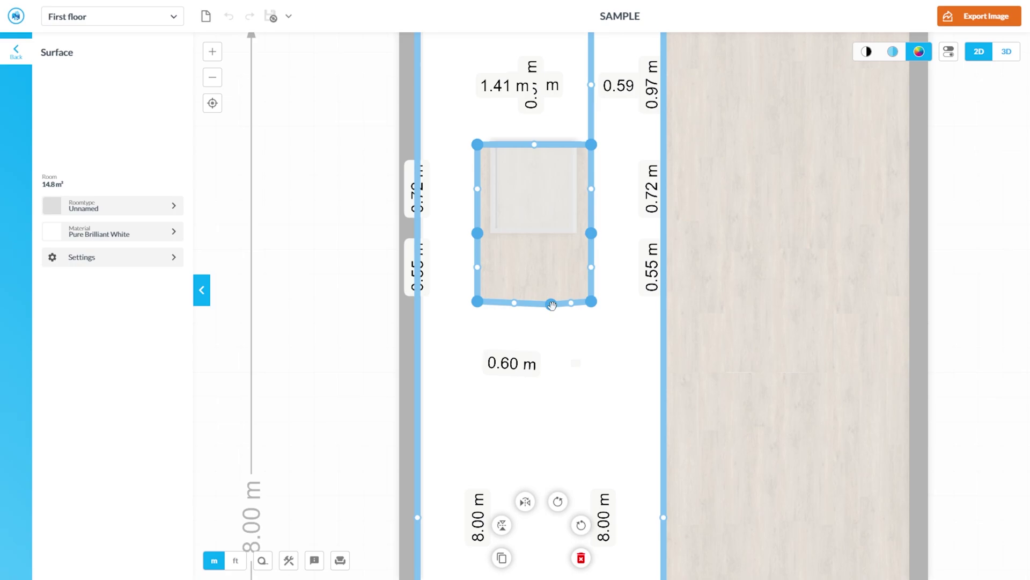
pyautogui.moveTo(552, 305); pyautogui.dragTo(473, 386)
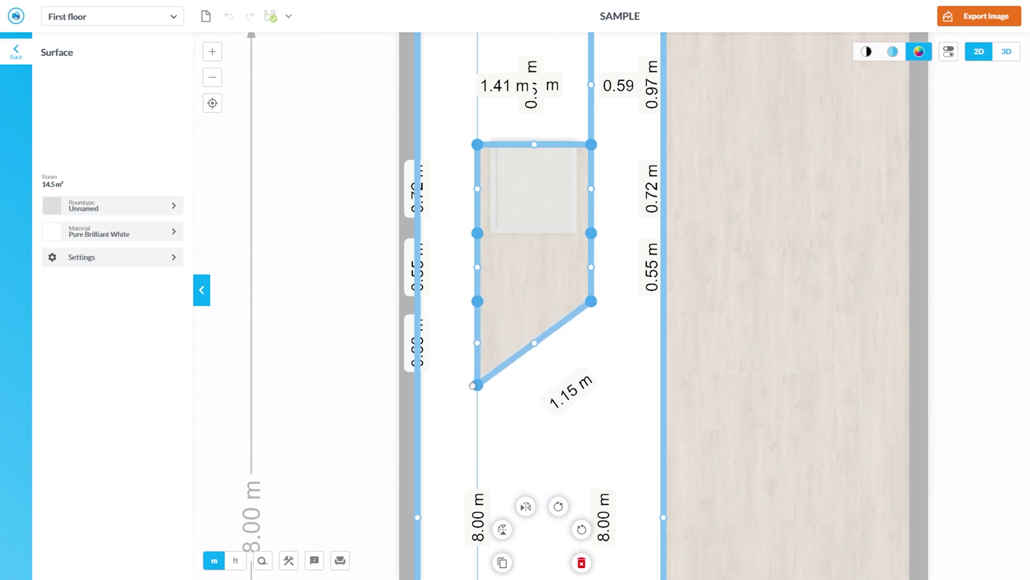
pyautogui.click(475, 385)
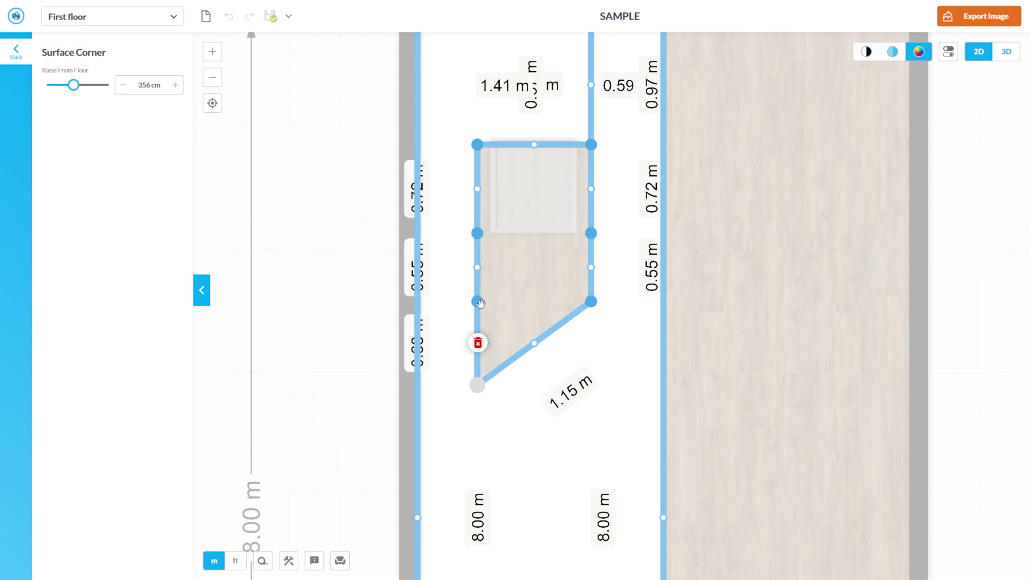
# Bridge the opening's middle section by pulling two new corners across to its right side, splitting it in two, with the corner height at 379 cm
pyautogui.click(479, 285)
pyautogui.moveTo(477, 267); pyautogui.dragTo(594, 234)
pyautogui.click(593, 234)
pyautogui.moveTo(151, 86); pyautogui.dragTo(125, 88)
pyautogui.write('9')
pyautogui.moveTo(531, 269); pyautogui.dragTo(597, 303)
pyautogui.click(597, 303)
pyautogui.moveTo(142, 85); pyautogui.dragTo(122, 88)
pyautogui.write('379')
pyautogui.press('Return')
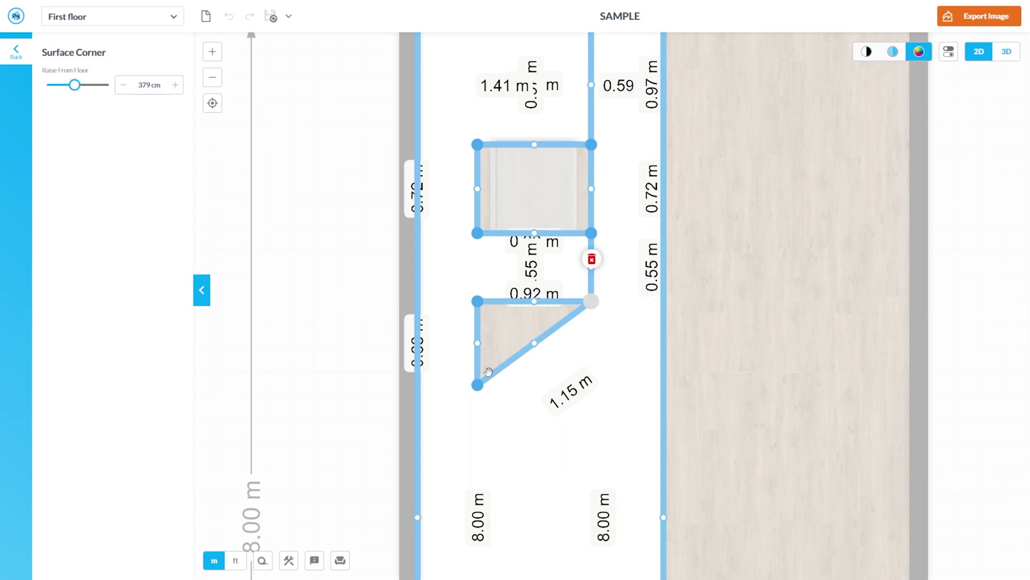
# Square off the second opening with a corner at its lower right, and set its lower left corner's height to 316 cm
pyautogui.moveTo(532, 356); pyautogui.dragTo(591, 385)
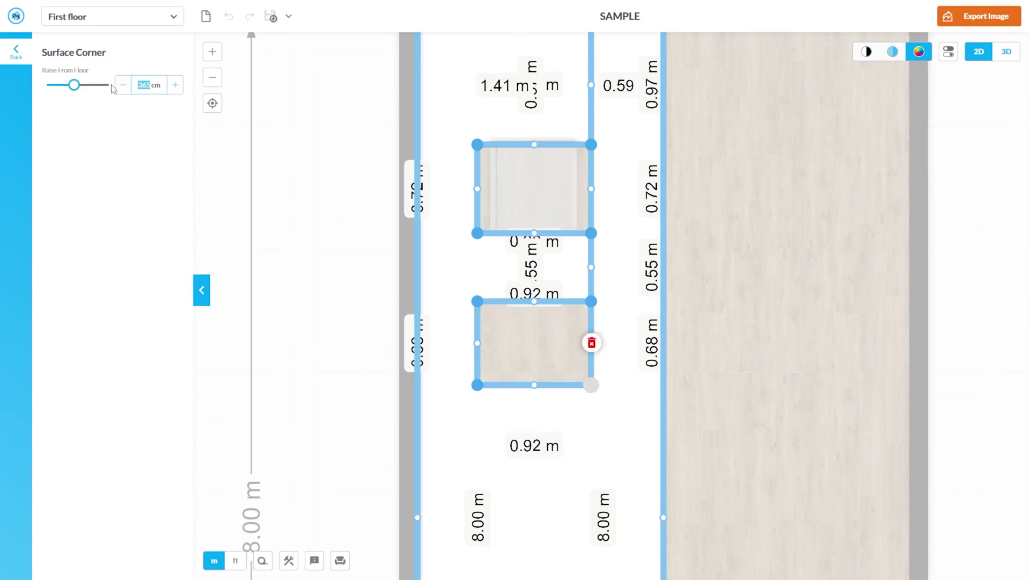
pyautogui.click(551, 263)
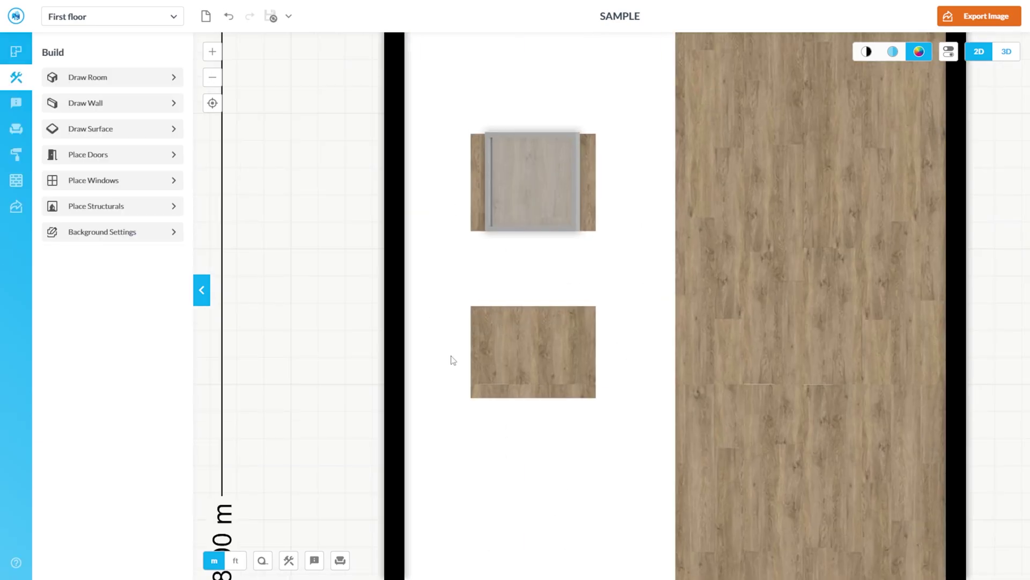
pyautogui.click(472, 391)
pyautogui.click(472, 399)
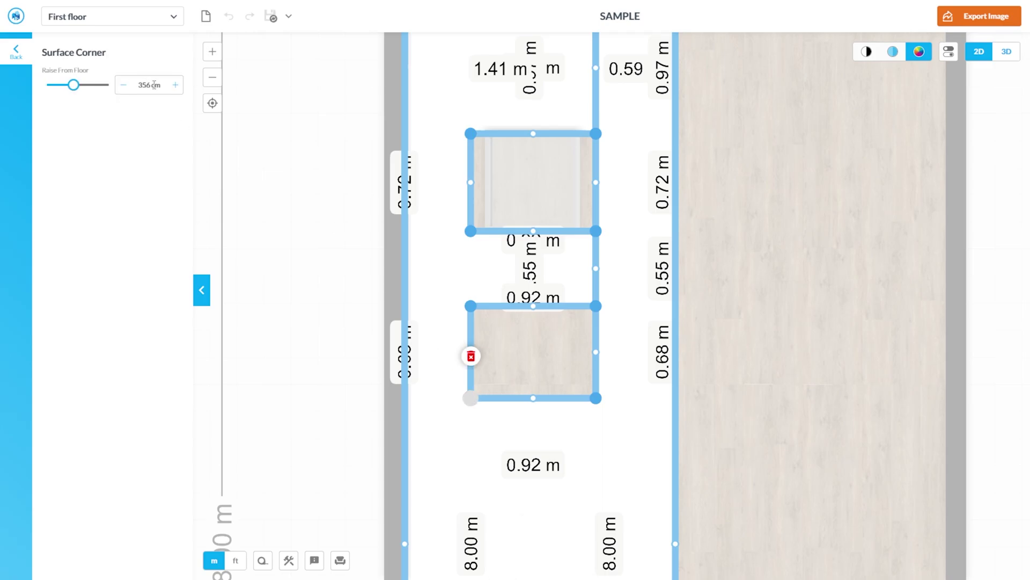
pyautogui.moveTo(153, 84); pyautogui.dragTo(108, 80)
pyautogui.write('316')
pyautogui.click(717, 288)
pyautogui.click(478, 318)
pyautogui.click(471, 305)
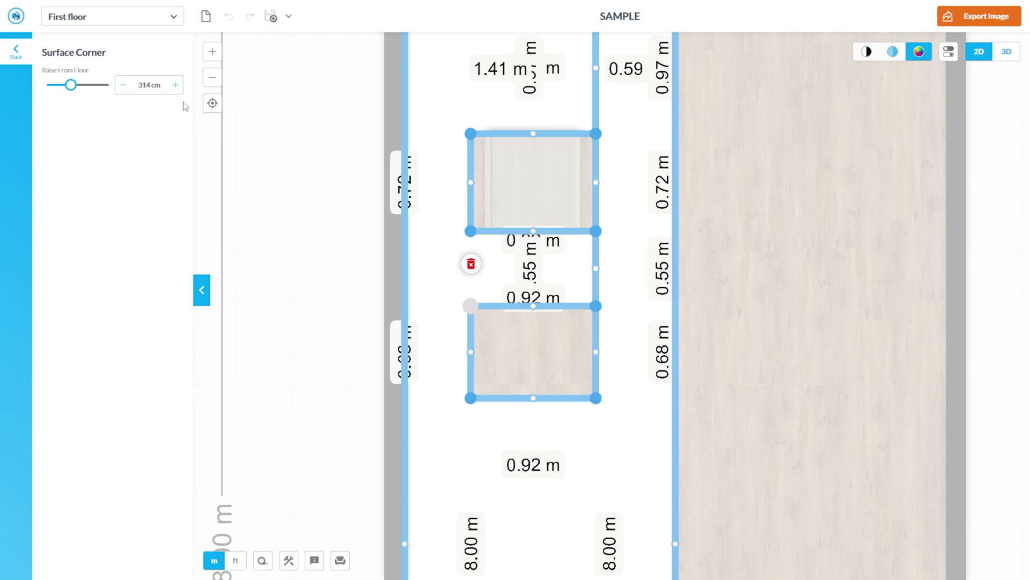
pyautogui.click(752, 248)
# Duplicate the fitted skylight in the 2D plan
pyautogui.click(1007, 54)
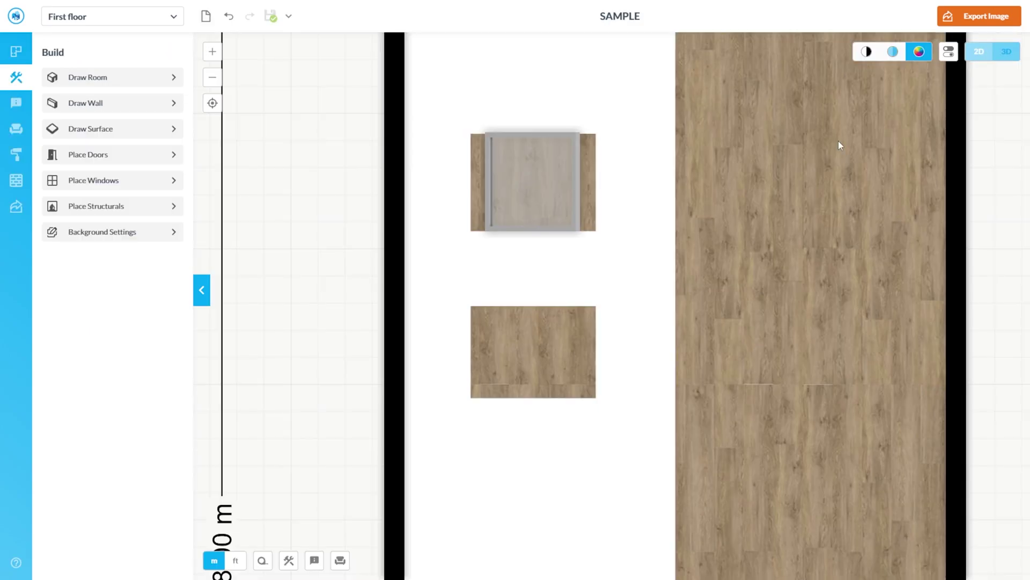
pyautogui.scroll(3, 545, 281)
pyautogui.click(520, 145)
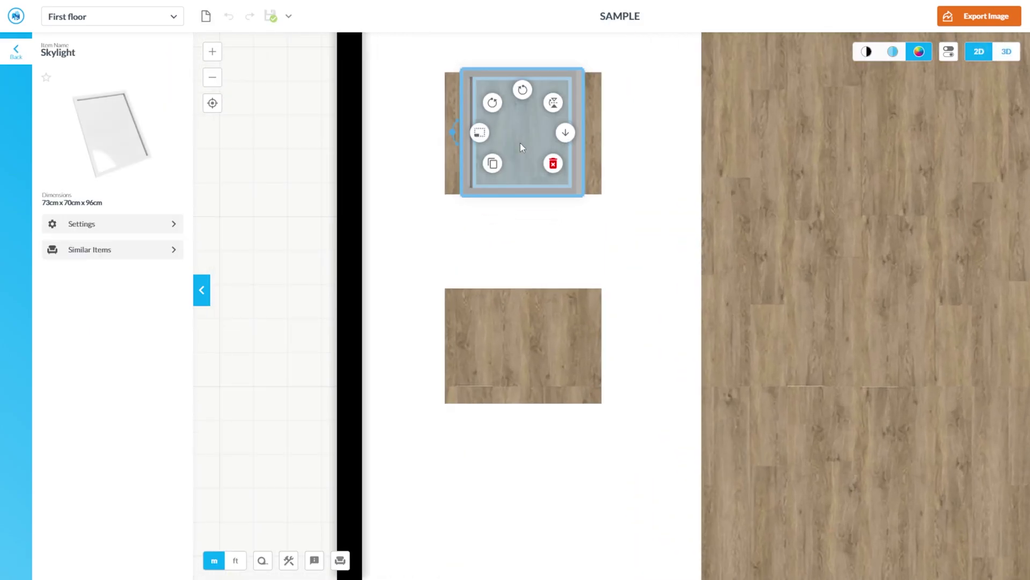
pyautogui.click(493, 164)
pyautogui.moveTo(534, 163); pyautogui.dragTo(546, 129)
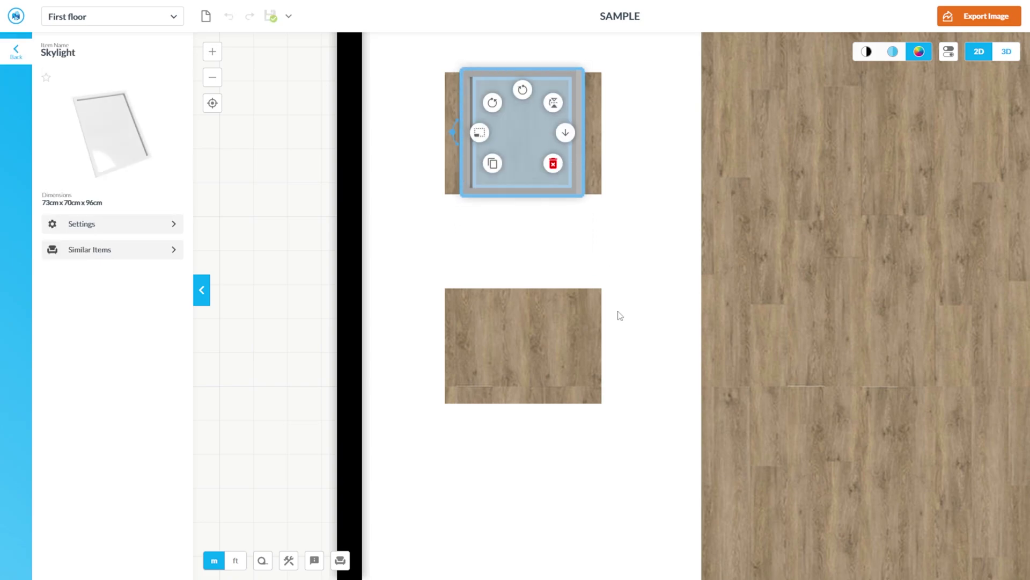
# Move the skylight copy straight down in the plan until it sits over the second opening
pyautogui.press('Down')
pyautogui.press('Down')
pyautogui.press('Down')
pyautogui.press('Down')
pyautogui.press('Down')
pyautogui.press('Down')
pyautogui.press('Down')
pyautogui.press('Down')
pyautogui.press('Down')
pyautogui.press('Down')
pyautogui.press('Down')
pyautogui.press('Down')
pyautogui.press('Down')
pyautogui.press('Down')
pyautogui.press('Down')
pyautogui.press('Down')
pyautogui.press('Down')
pyautogui.press('Down')
pyautogui.press('Down')
pyautogui.press('Down')
pyautogui.press('Down')
pyautogui.press('Down')
pyautogui.press('Down')
pyautogui.press('Down')
pyautogui.press('Down')
pyautogui.press('Down')
pyautogui.press('Down')
pyautogui.press('Down')
pyautogui.press('Down')
pyautogui.press('Down')
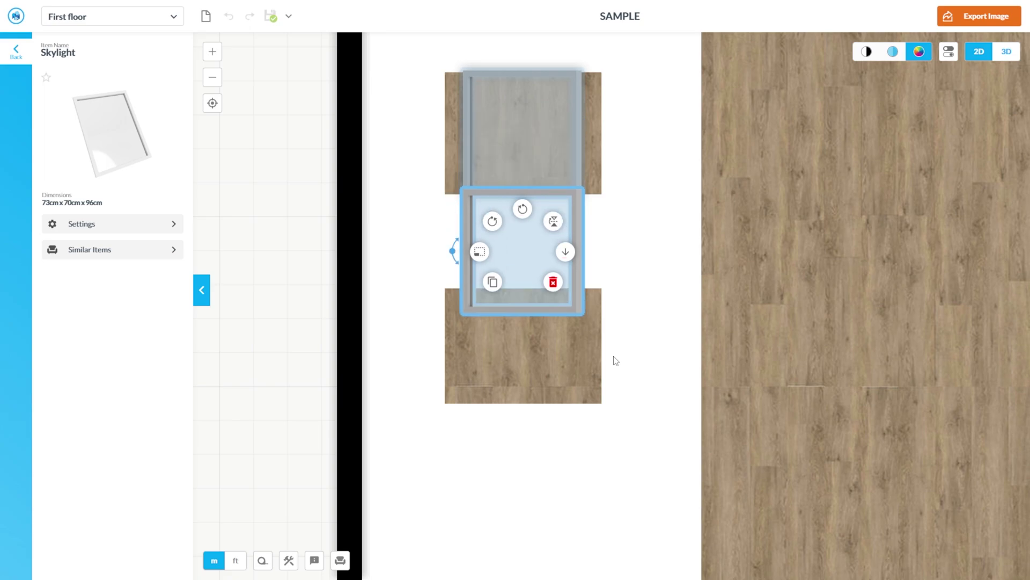
pyautogui.hotkey('shift', 'Down')
pyautogui.hotkey('shift', 'Up')
pyautogui.press('Down')
pyautogui.press('Down')
pyautogui.press('Down')
pyautogui.press('Down')
pyautogui.press('Down')
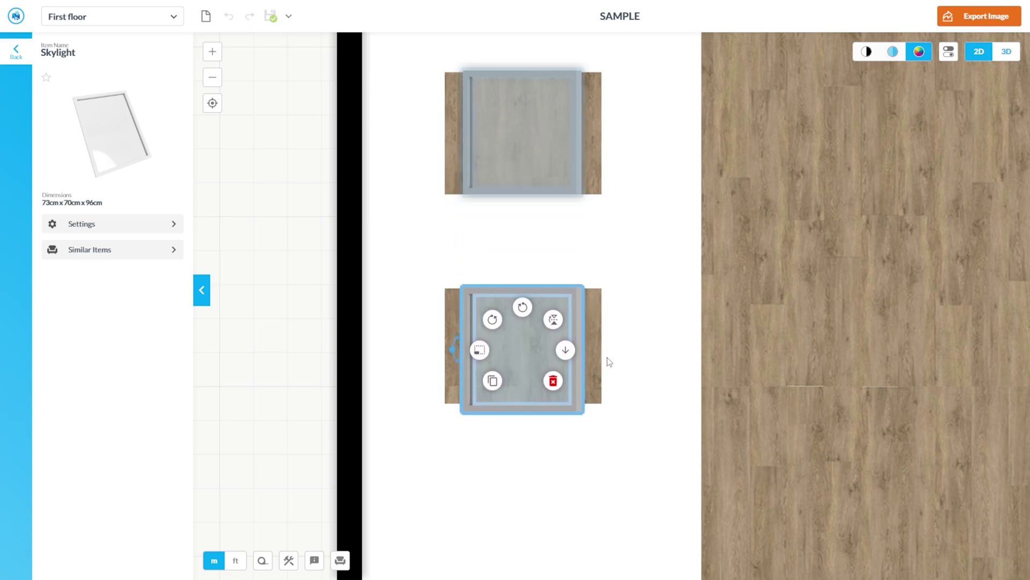
pyautogui.click(616, 439)
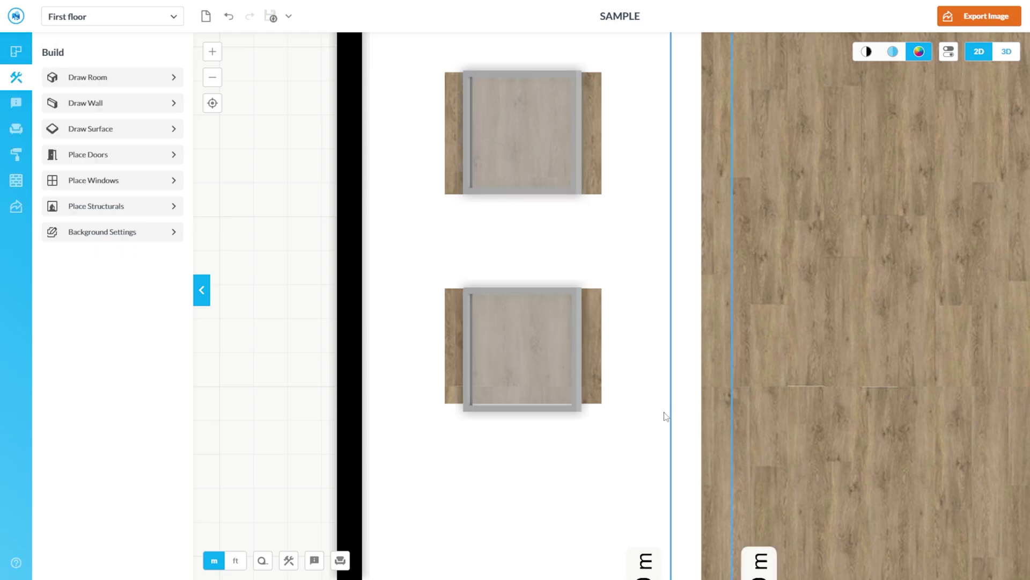
# Select the ceiling surface and move the second opening's lower edge down toward the copied skylight's bottom edge
pyautogui.scroll(2, 421, 466)
pyautogui.scroll(1, 483, 465)
pyautogui.click(585, 296)
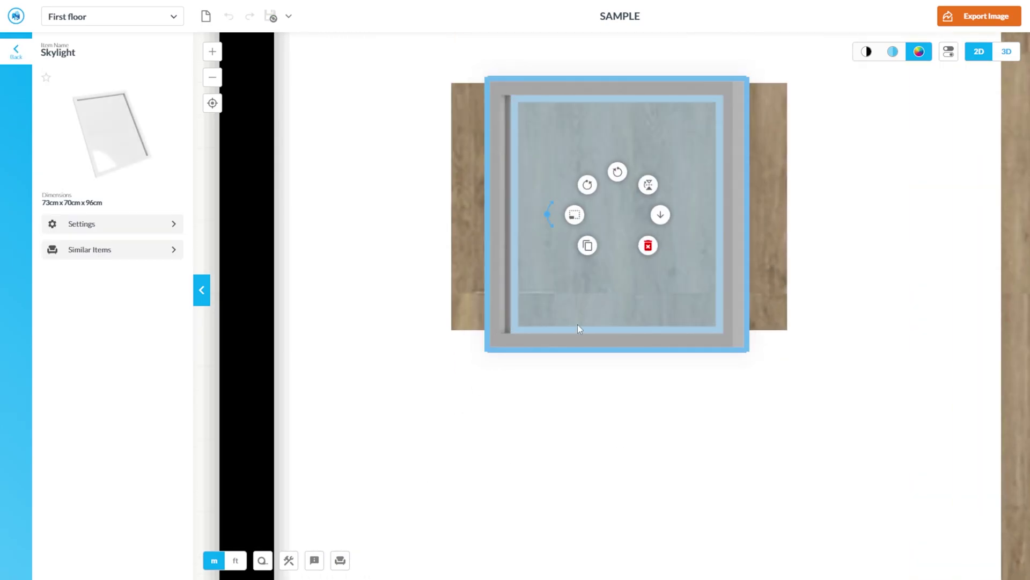
pyautogui.click(697, 416)
pyautogui.scroll(-2, 714, 414)
pyautogui.moveTo(730, 413); pyautogui.dragTo(624, 393)
pyautogui.click(625, 394)
pyautogui.scroll(1, 541, 345)
pyautogui.scroll(2, 541, 345)
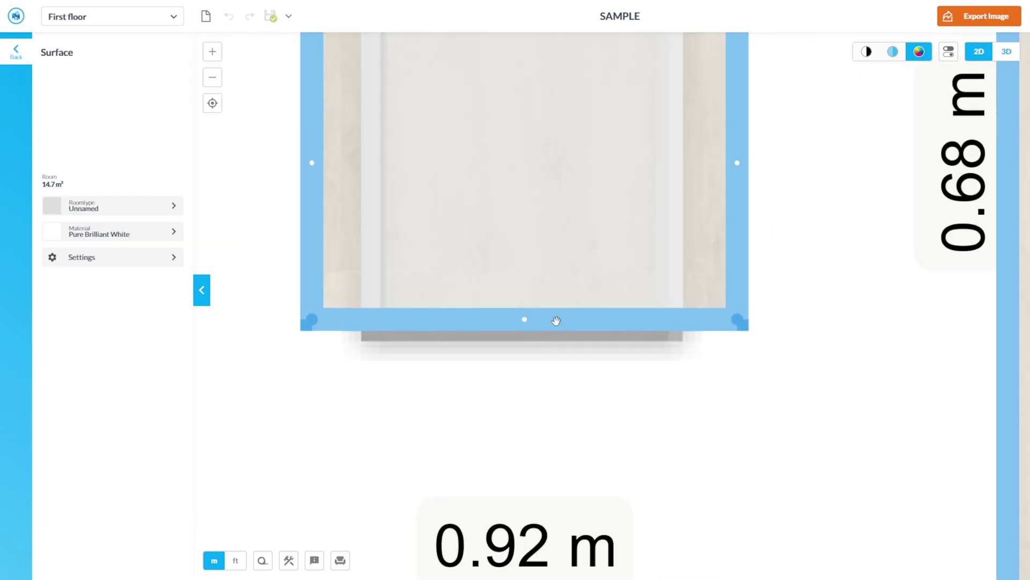
pyautogui.moveTo(553, 321); pyautogui.dragTo(594, 201)
pyautogui.scroll(2, 546, 453)
pyautogui.scroll(1, 545, 454)
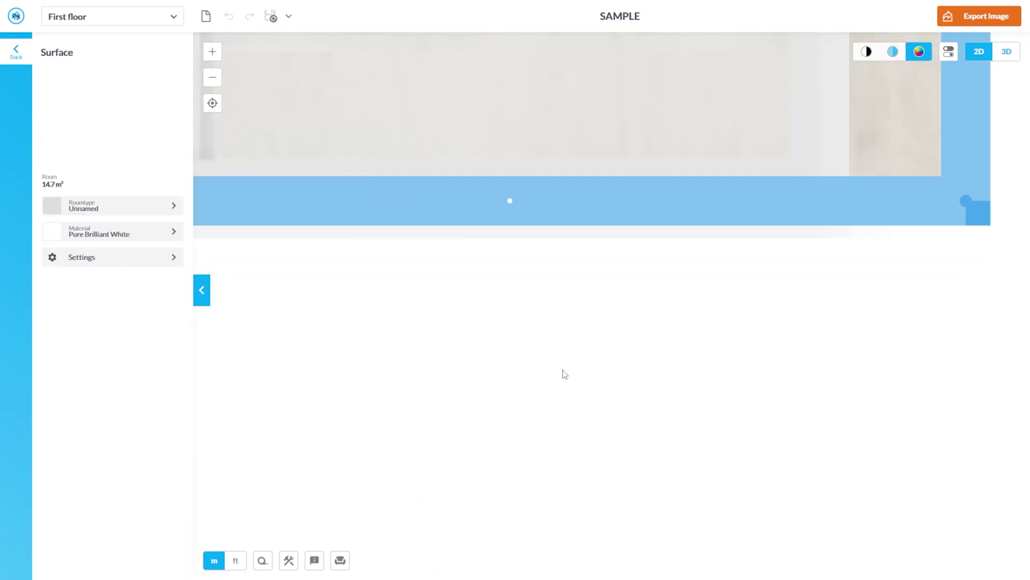
# Align the second opening's lower edge with the copied skylight's frame and undo the last corner shift that skewed the ceiling outline
pyautogui.scroll(-3, 564, 365)
pyautogui.moveTo(944, 287); pyautogui.dragTo(980, 280)
pyautogui.moveTo(727, 290); pyautogui.dragTo(734, 290)
pyautogui.scroll(-2, 647, 380)
pyautogui.click(964, 320)
pyautogui.scroll(-3, 591, 316)
pyautogui.scroll(2, 674, 290)
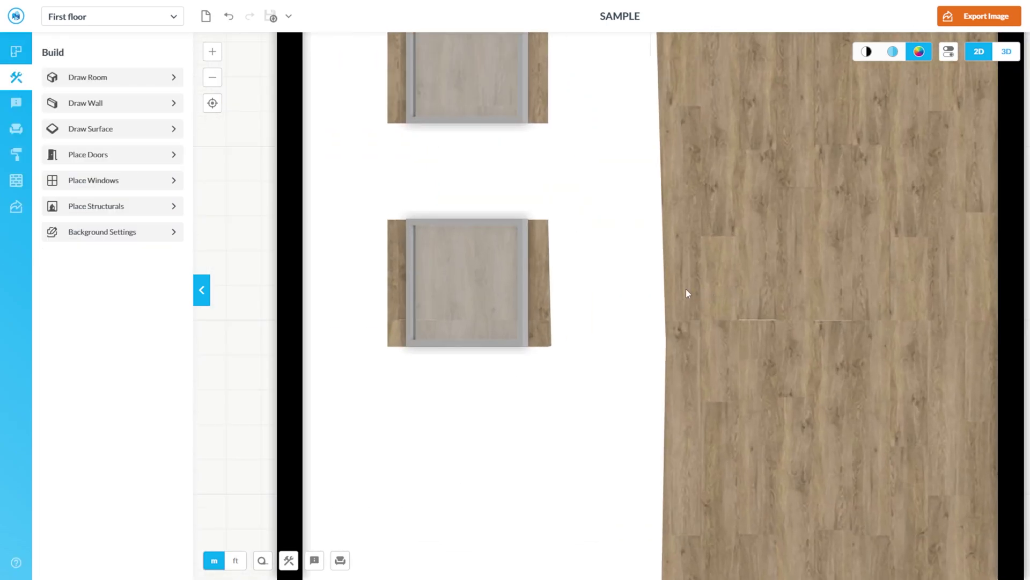
pyautogui.hotkey('ctrl', 'z')
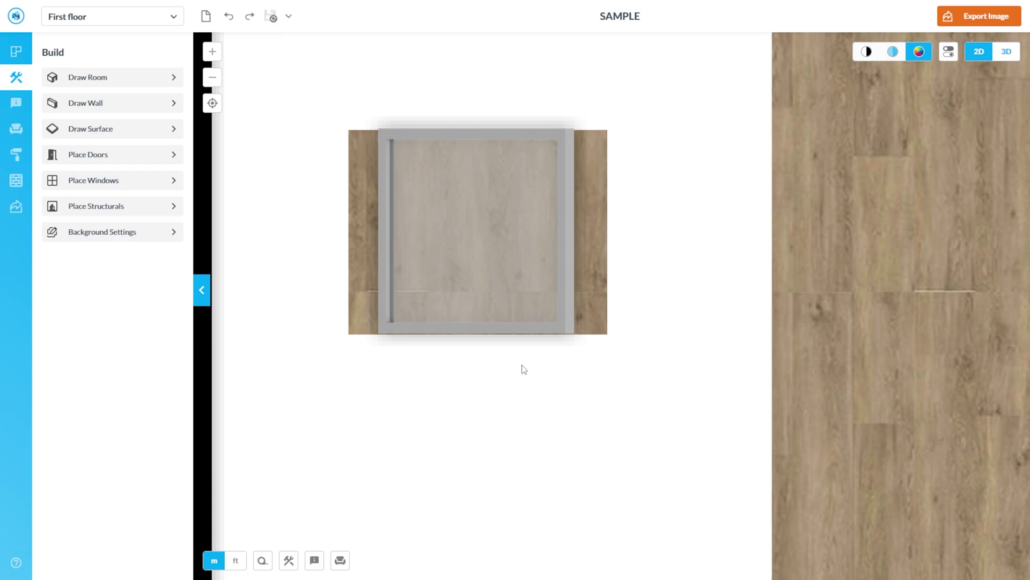
# Fine-tune the second opening's lower edge against the copied skylight's frame and check both skylights from inside the room in 3D
pyautogui.click(522, 365)
pyautogui.moveTo(529, 334); pyautogui.dragTo(517, 210)
pyautogui.scroll(4, 522, 421)
pyautogui.scroll(-4, 469, 339)
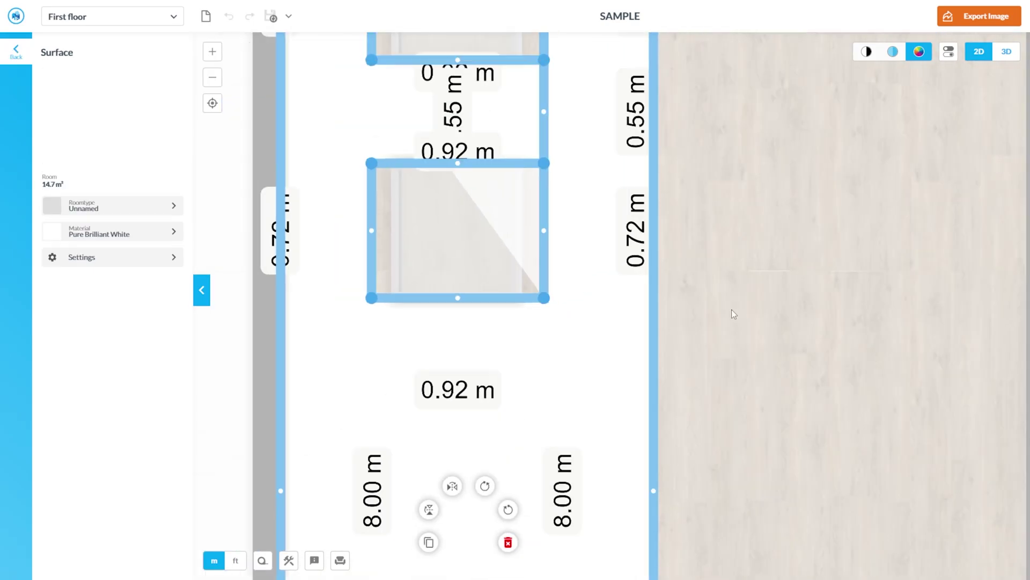
pyautogui.click(732, 309)
pyautogui.scroll(-4, 441, 445)
pyautogui.scroll(4, 398, 292)
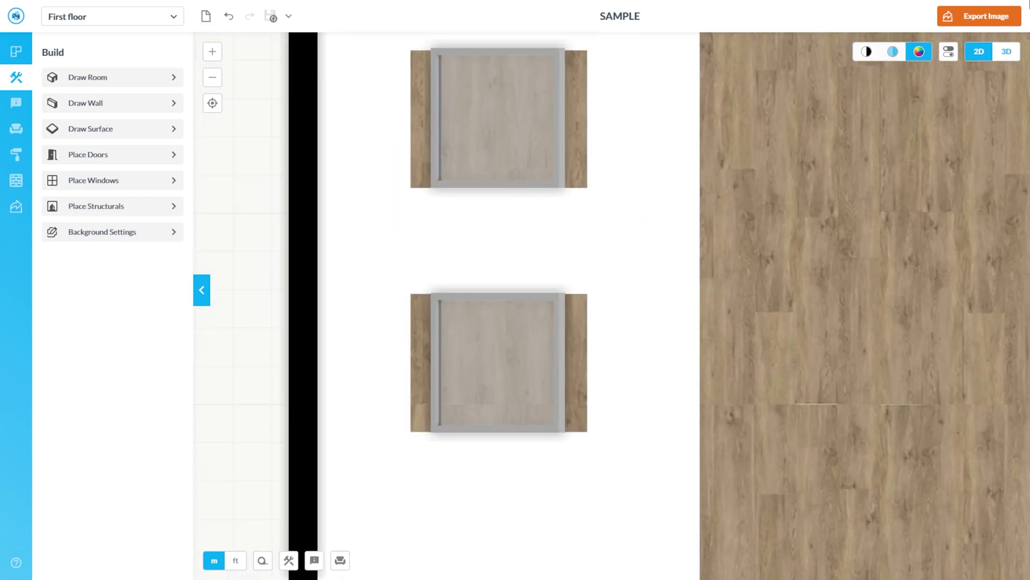
pyautogui.click(1014, 59)
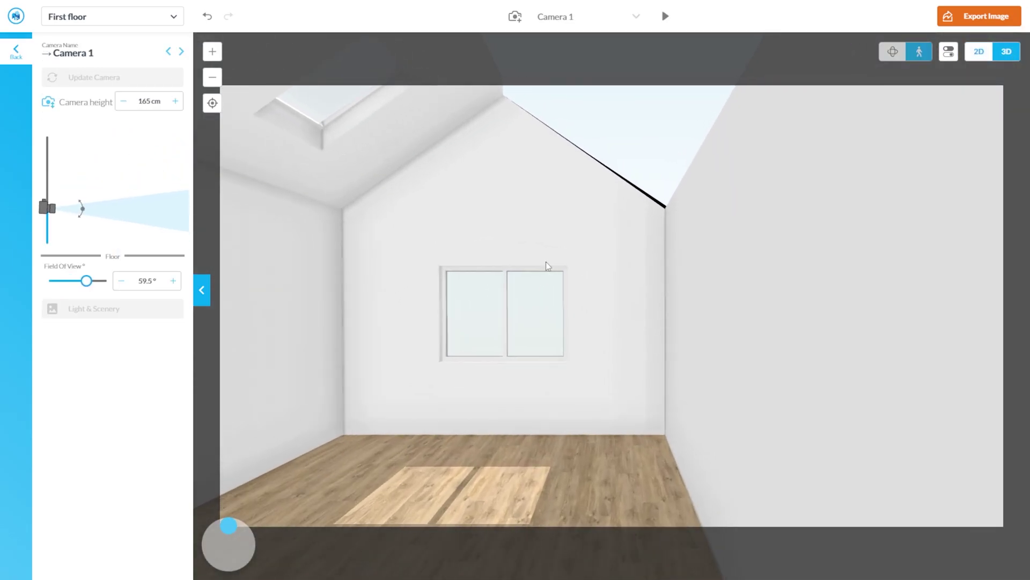
pyautogui.moveTo(545, 261); pyautogui.dragTo(542, 234)
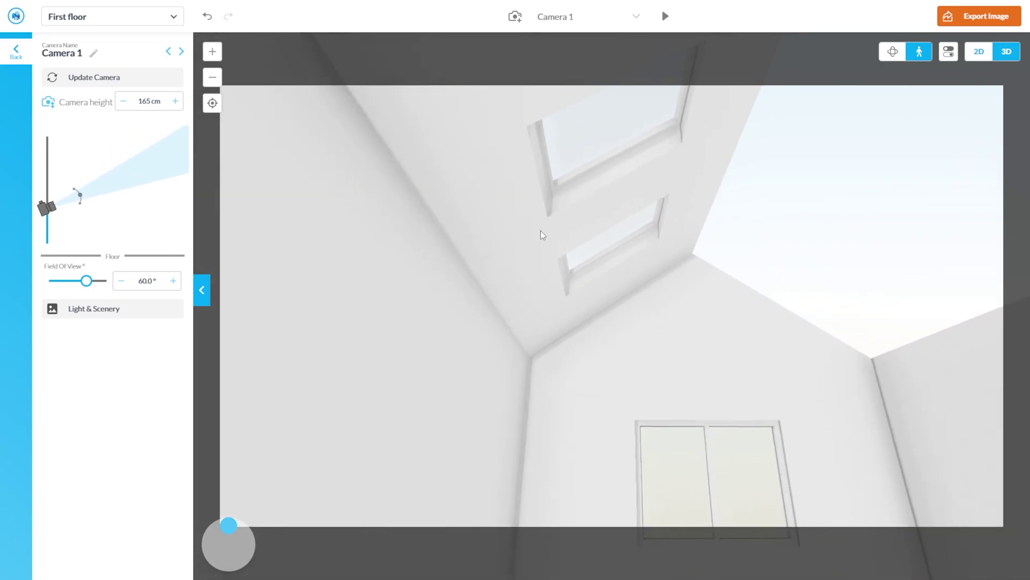
pyautogui.click(979, 51)
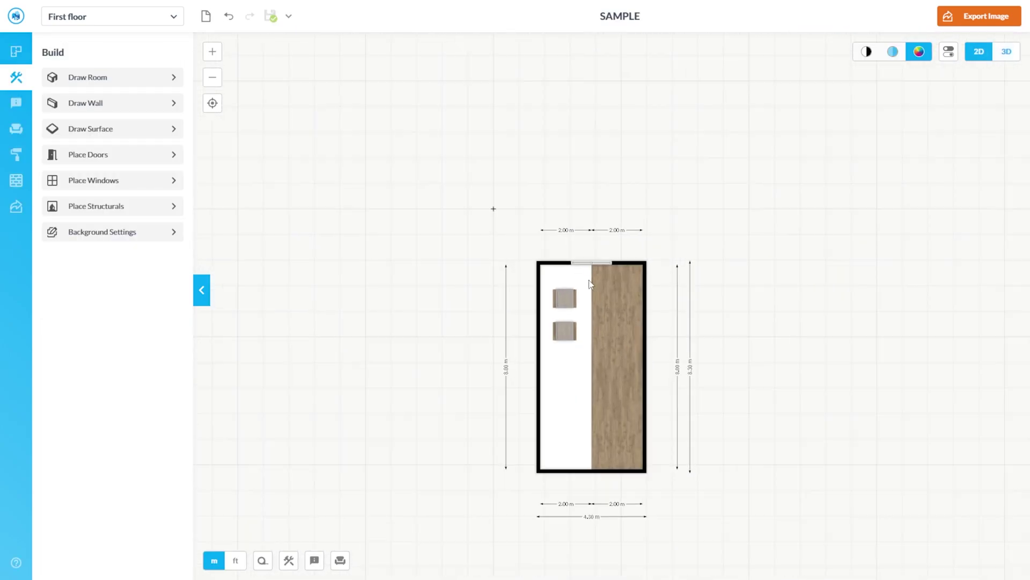
# Duplicate the ceiling surface with its two openings and place the copy over the uncovered half of the room in the 2D plan
pyautogui.scroll(4, 590, 285)
pyautogui.click(581, 269)
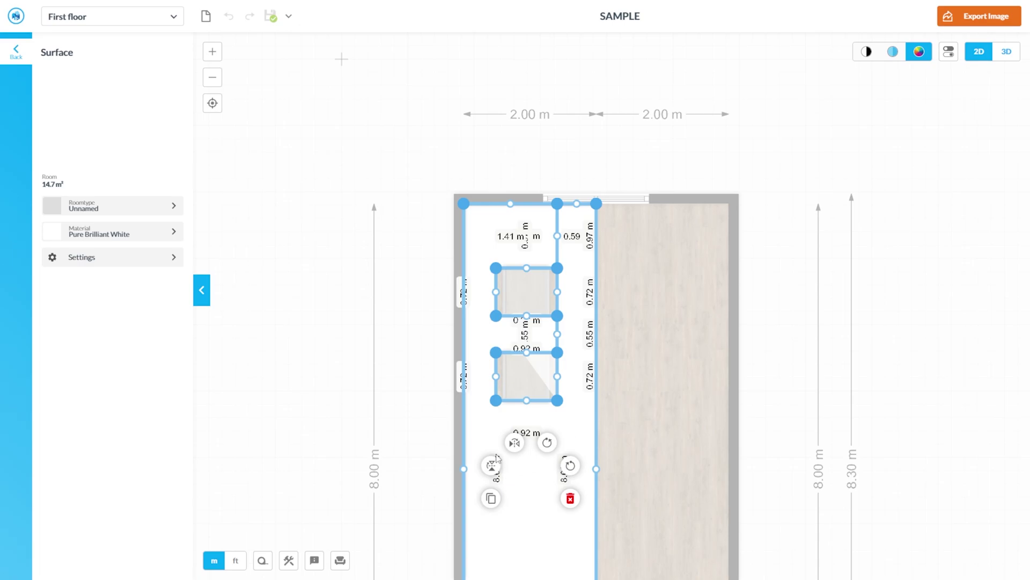
pyautogui.click(490, 499)
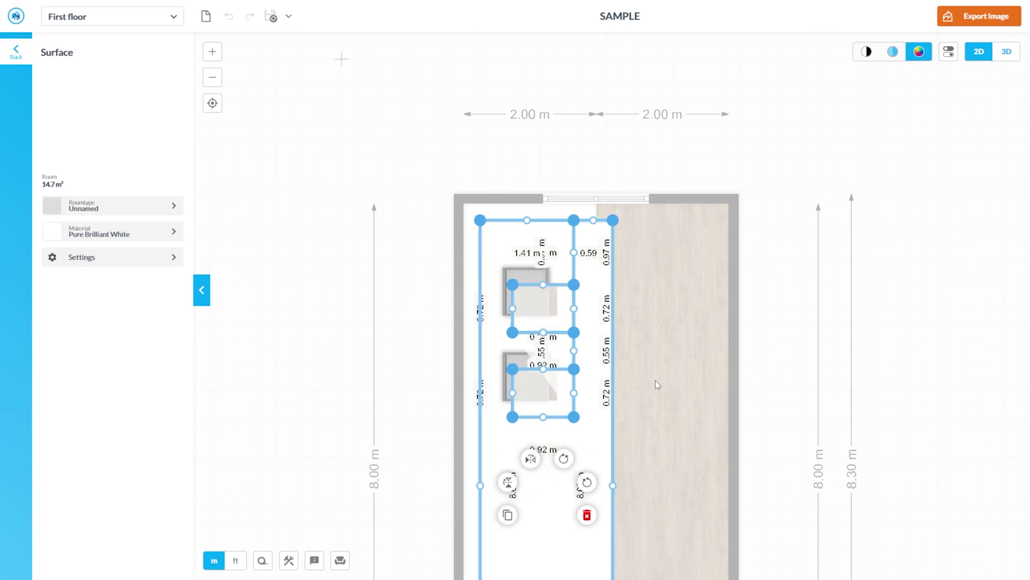
pyautogui.moveTo(589, 447); pyautogui.dragTo(705, 427)
pyautogui.scroll(-3, 731, 268)
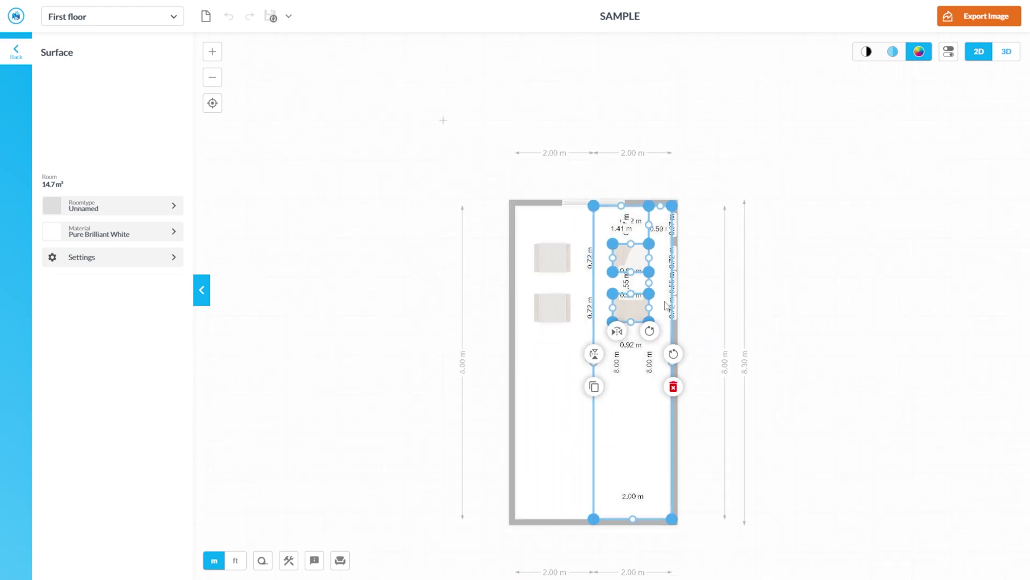
# Mirror the copied ceiling surface horizontally so it slopes the opposite way
pyautogui.scroll(5, 664, 307)
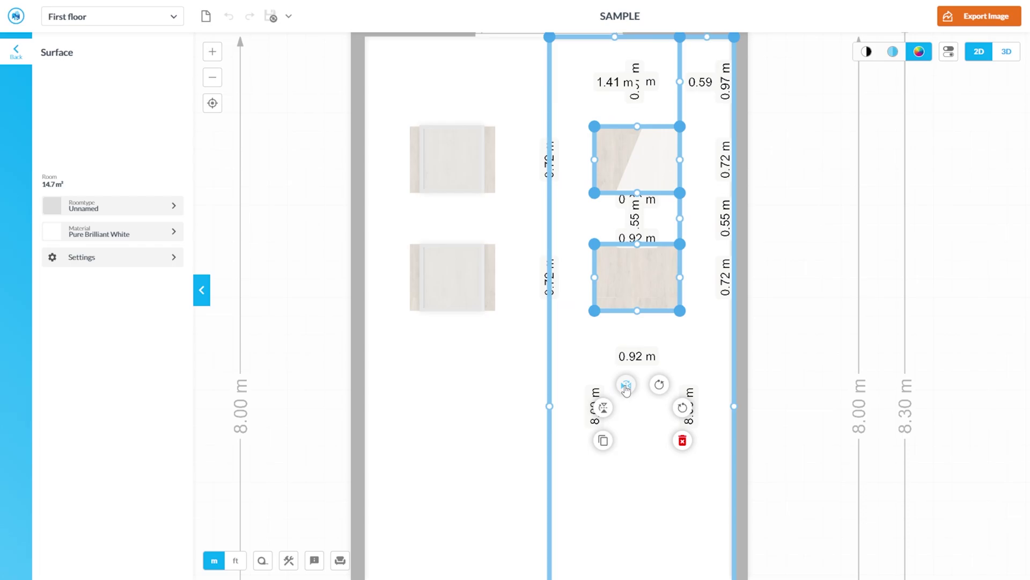
pyautogui.click(626, 385)
pyautogui.scroll(-3, 497, 312)
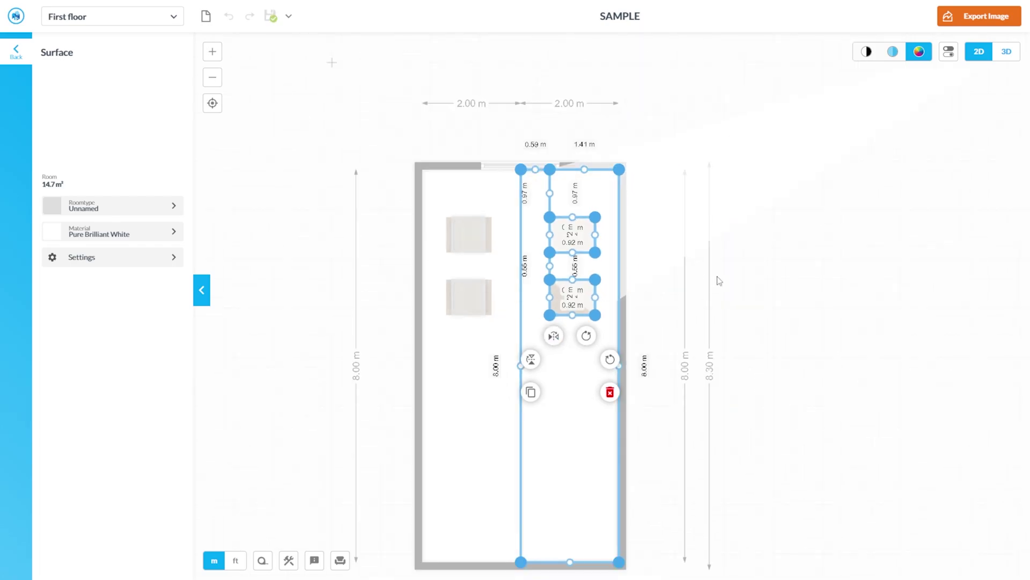
pyautogui.click(638, 276)
# Duplicate the original ceiling half's upper skylight and turn the copy around to suit the opposite slope
pyautogui.scroll(3, 504, 247)
pyautogui.click(474, 244)
pyautogui.scroll(3, 472, 243)
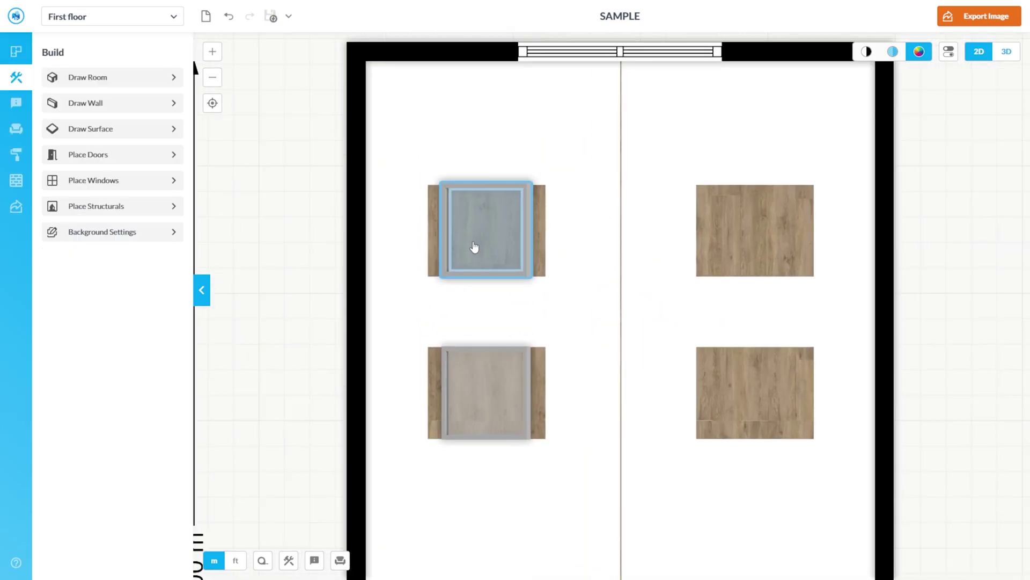
pyautogui.click(456, 261)
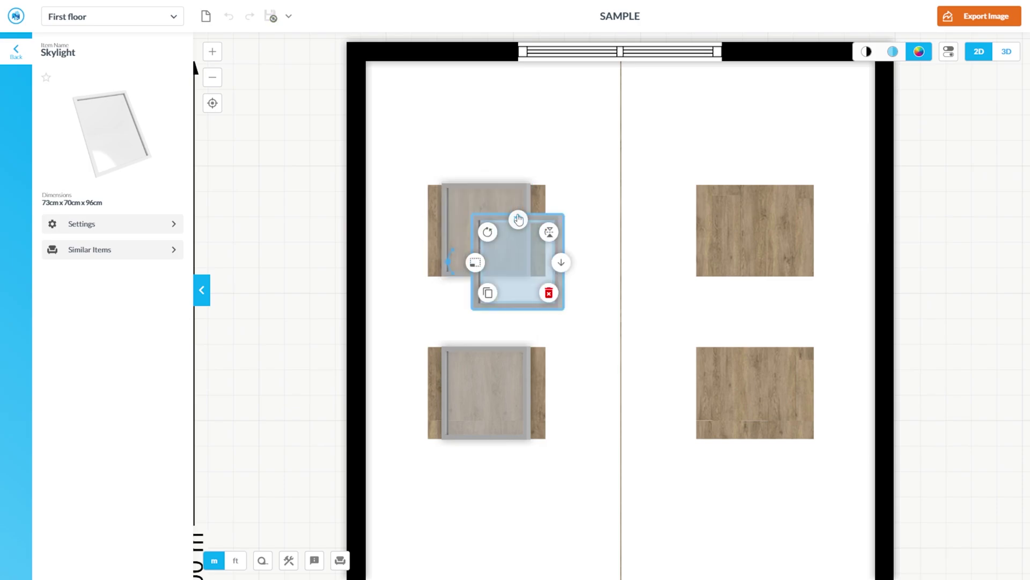
pyautogui.click(518, 220)
pyautogui.click(323, 263)
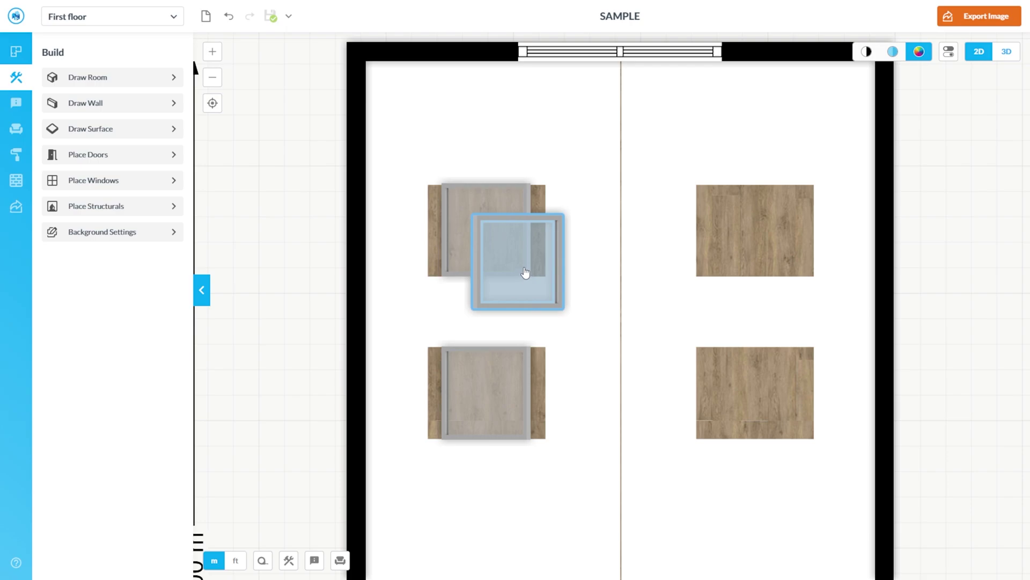
# Place the turned skylight copy exactly over the original upper skylight
pyautogui.moveTo(535, 271); pyautogui.dragTo(497, 223)
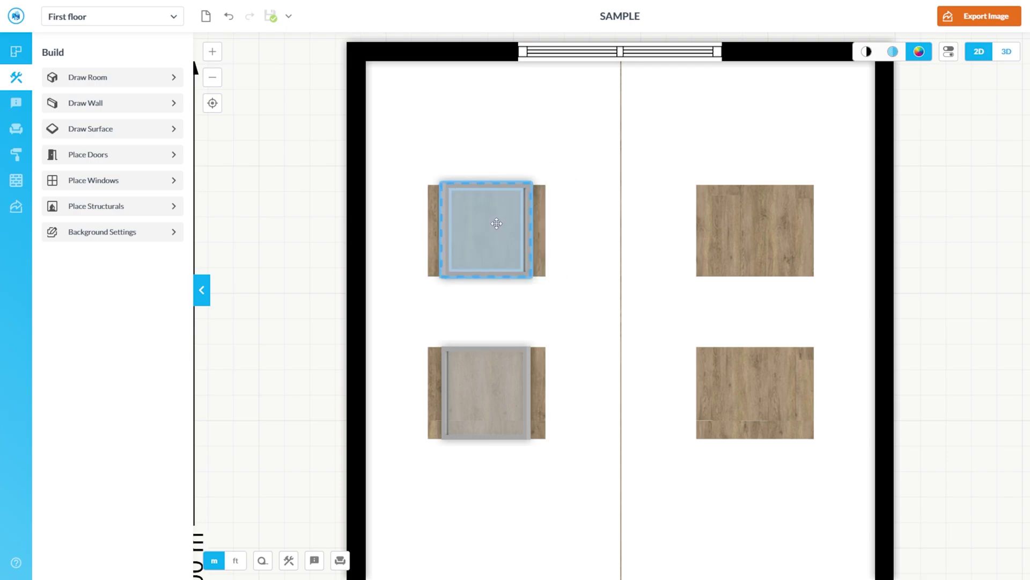
pyautogui.scroll(-3, 478, 269)
pyautogui.scroll(3, 480, 263)
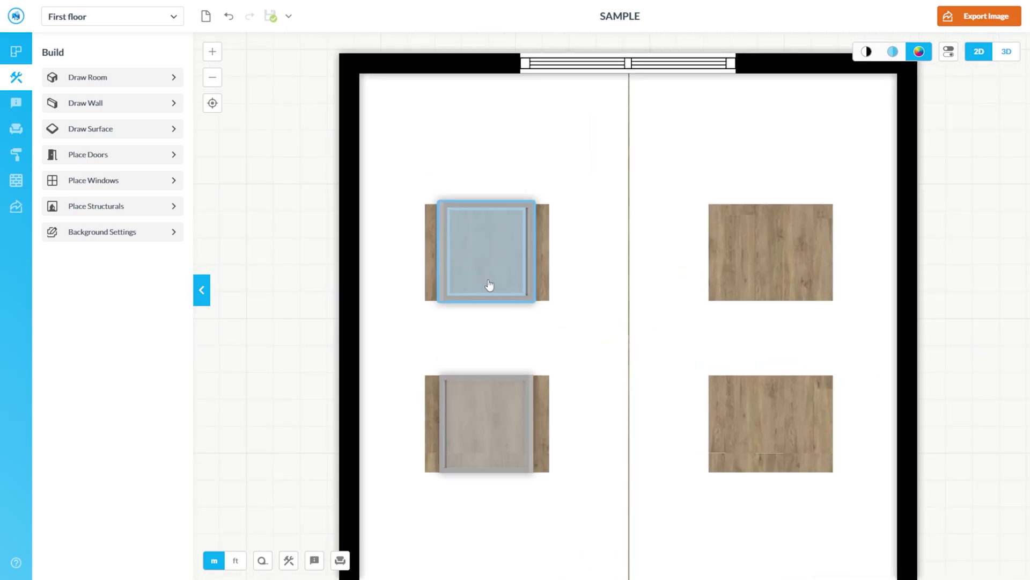
# Move the turned skylight copy straight across the plan until it sits over the mirrored ceiling's upper opening
pyautogui.click(486, 280)
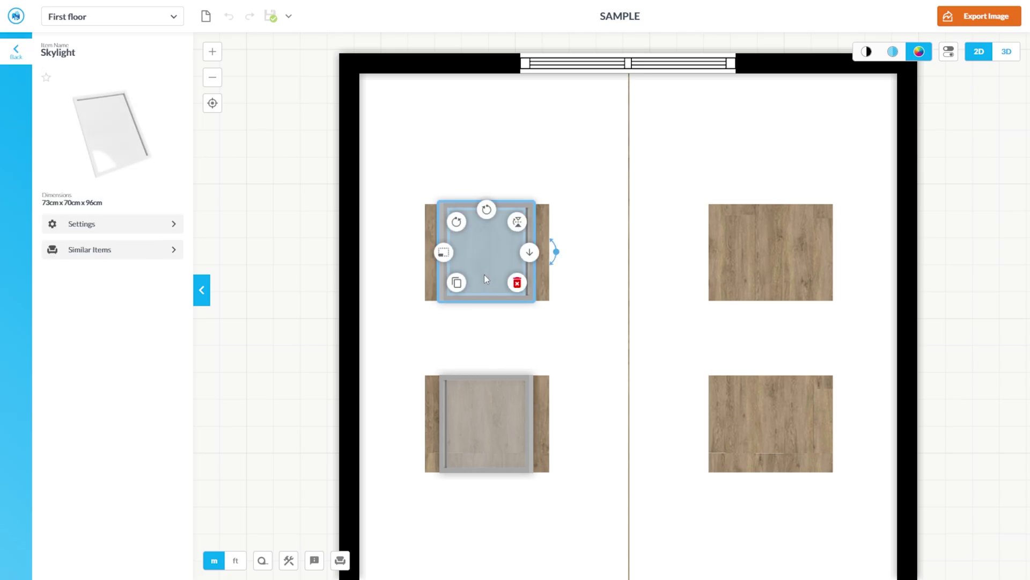
pyautogui.press('Right')
pyautogui.press('Right')
pyautogui.press('Right')
pyautogui.press('Right')
pyautogui.press('Right')
pyautogui.press('Right')
pyautogui.press('Right')
pyautogui.press('Right')
pyautogui.press('Right')
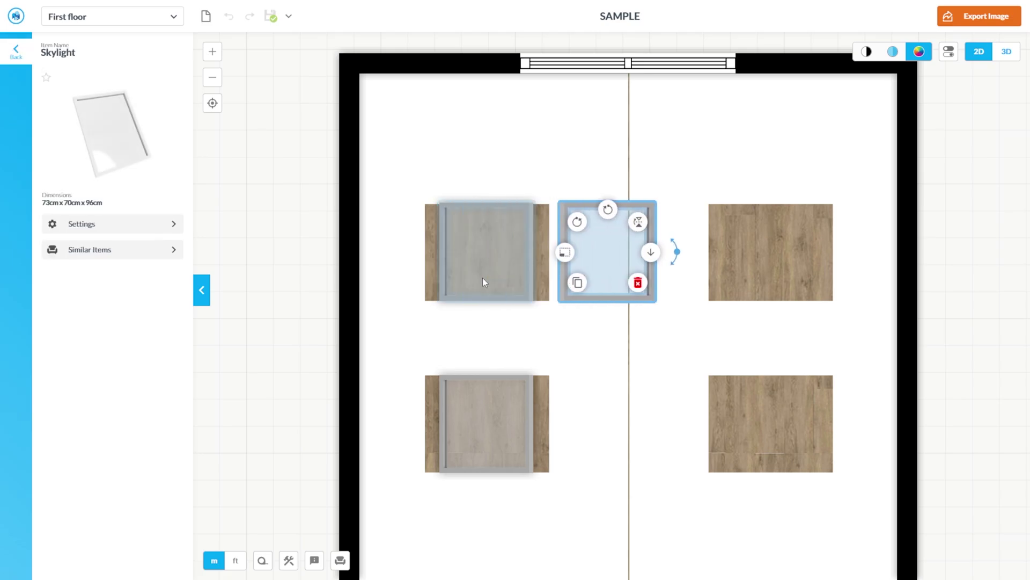
pyautogui.press('Right')
pyautogui.press('Right')
pyautogui.press('Right')
pyautogui.press('Right')
pyautogui.press('Right')
pyautogui.press('Right')
pyautogui.press('Right')
pyautogui.scroll(-3, 402, 304)
pyautogui.scroll(4, 610, 269)
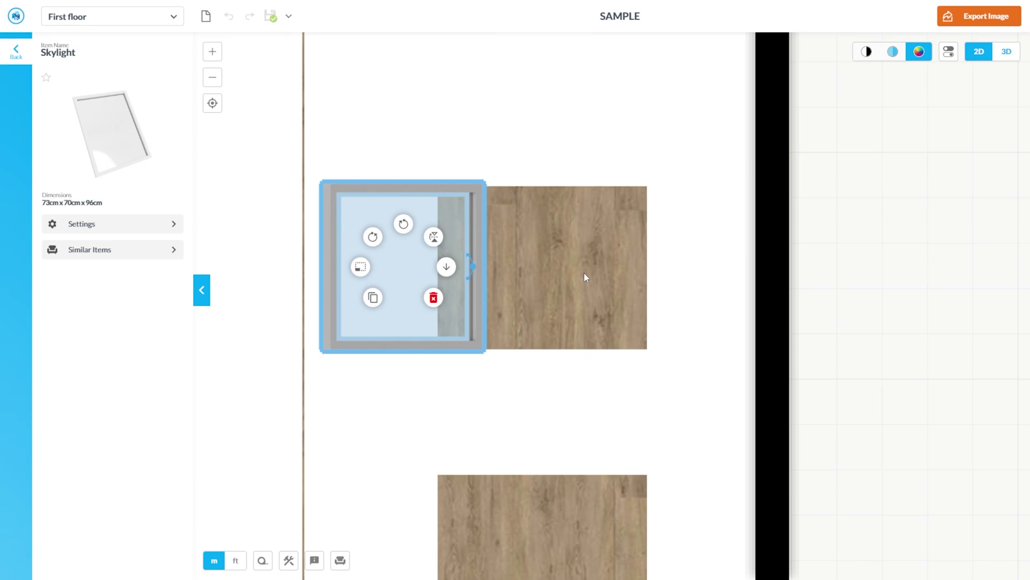
pyautogui.press('Right')
pyautogui.press('Right')
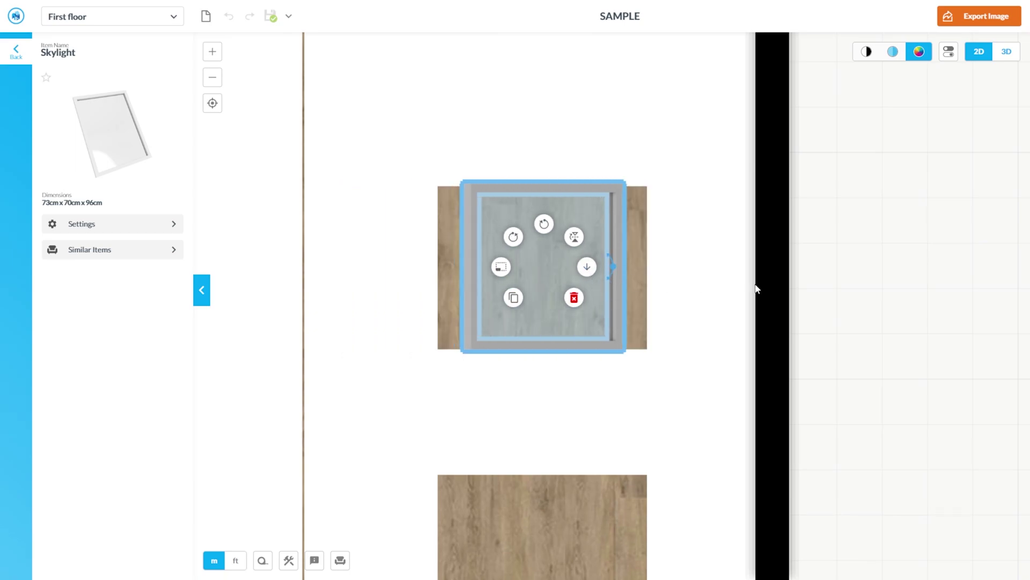
pyautogui.click(882, 308)
# Examine the fit of the two upper skylights in the plan and inspect the ceiling and ridge from inside in 3D
pyautogui.scroll(-5, 874, 309)
pyautogui.scroll(6, 791, 301)
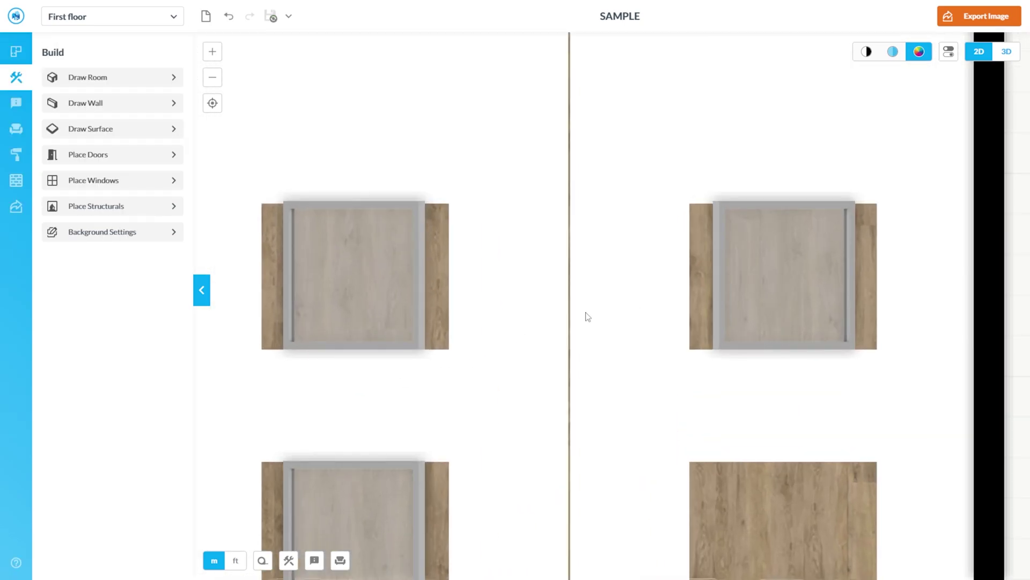
pyautogui.scroll(-4, 644, 317)
pyautogui.scroll(6, 755, 324)
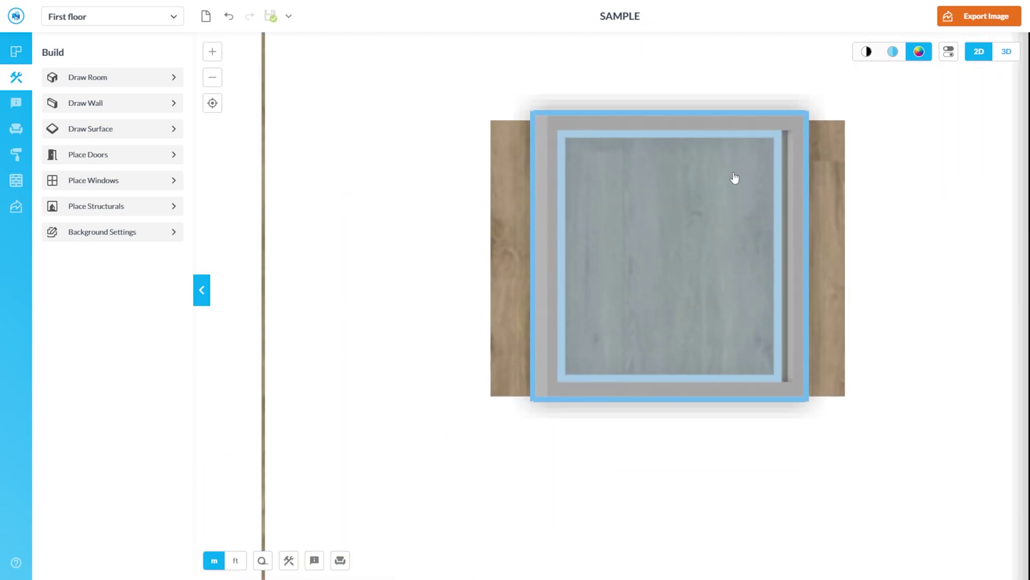
pyautogui.scroll(-5, 539, 270)
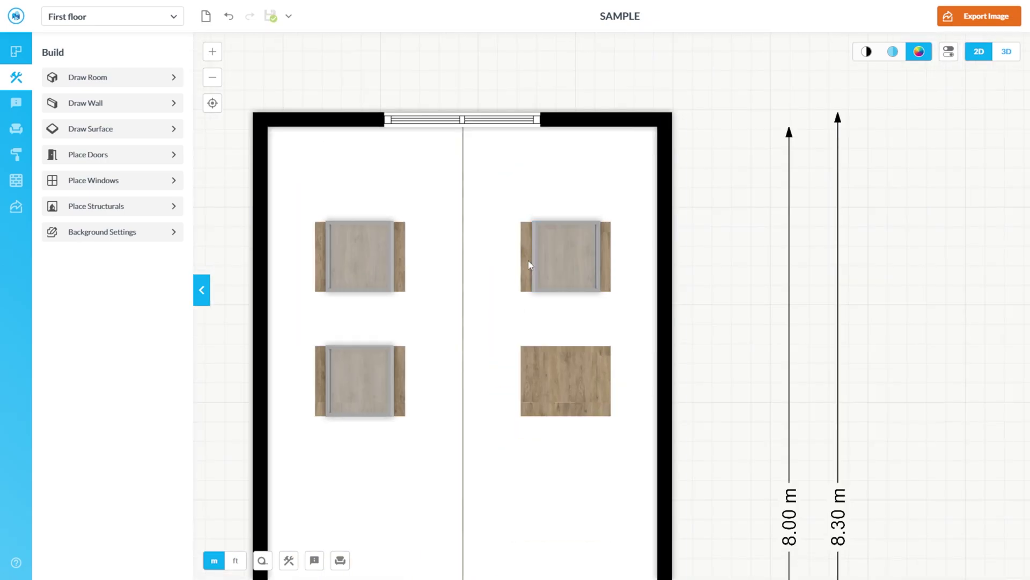
pyautogui.scroll(2, 532, 262)
pyautogui.scroll(-2, 445, 269)
pyautogui.click(1007, 52)
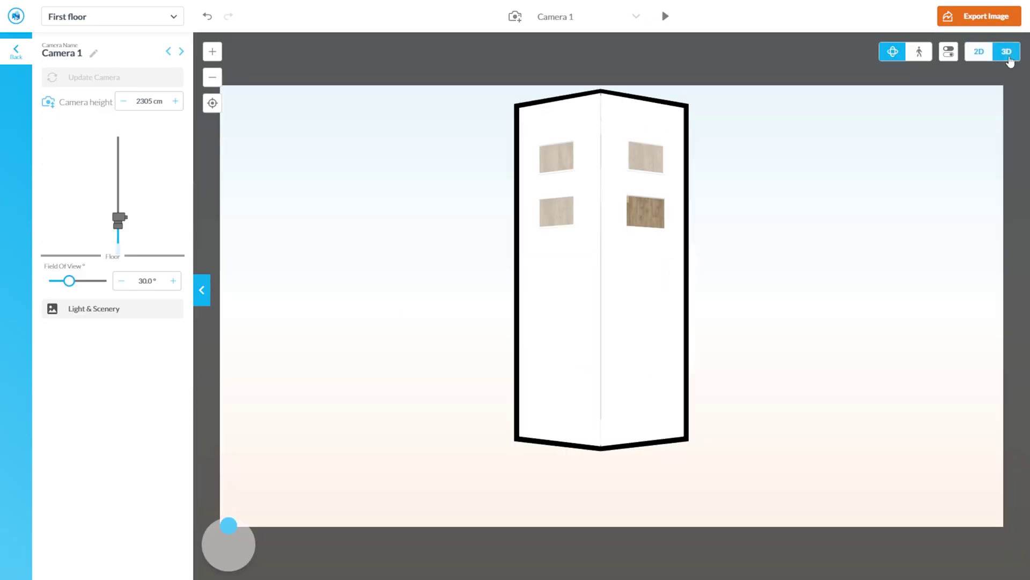
pyautogui.doubleClick(620, 304)
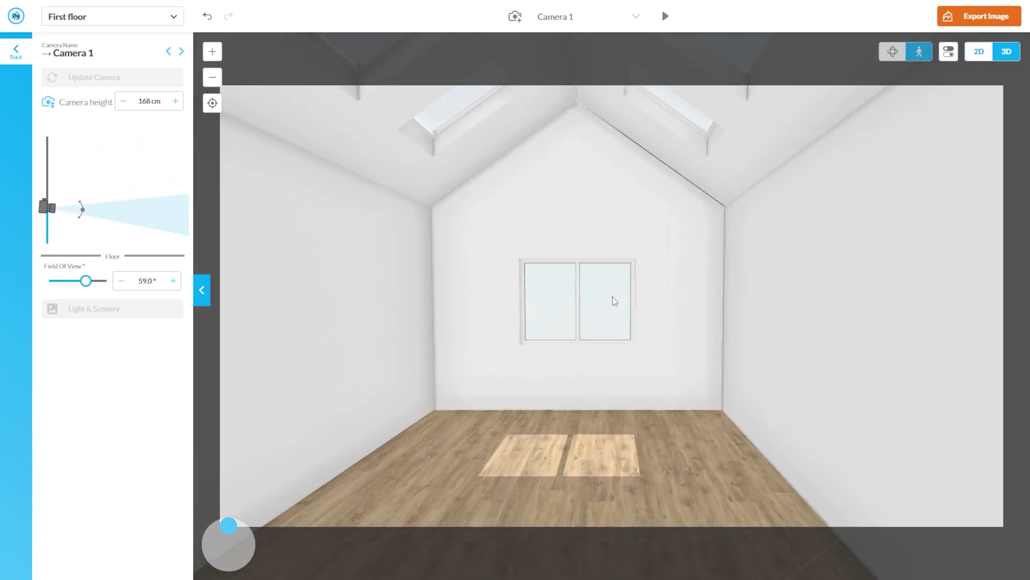
pyautogui.moveTo(614, 301); pyautogui.dragTo(614, 255)
pyautogui.press('Left')
pyautogui.press('Up')
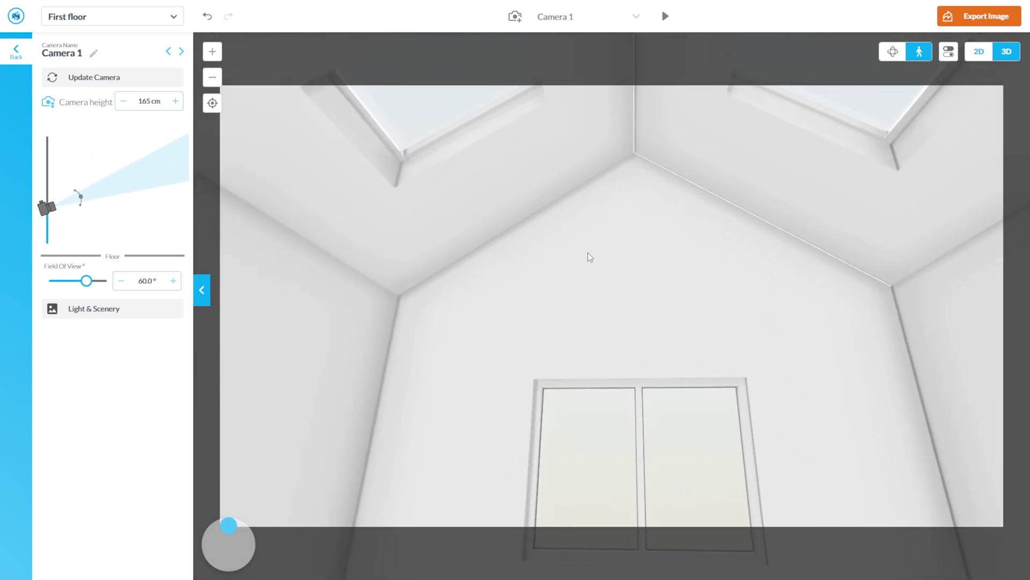
# Shift the mirrored ceiling surface to close the narrow gap along the ridge and check the joint in 3D
pyautogui.click(979, 51)
pyautogui.scroll(6, 554, 202)
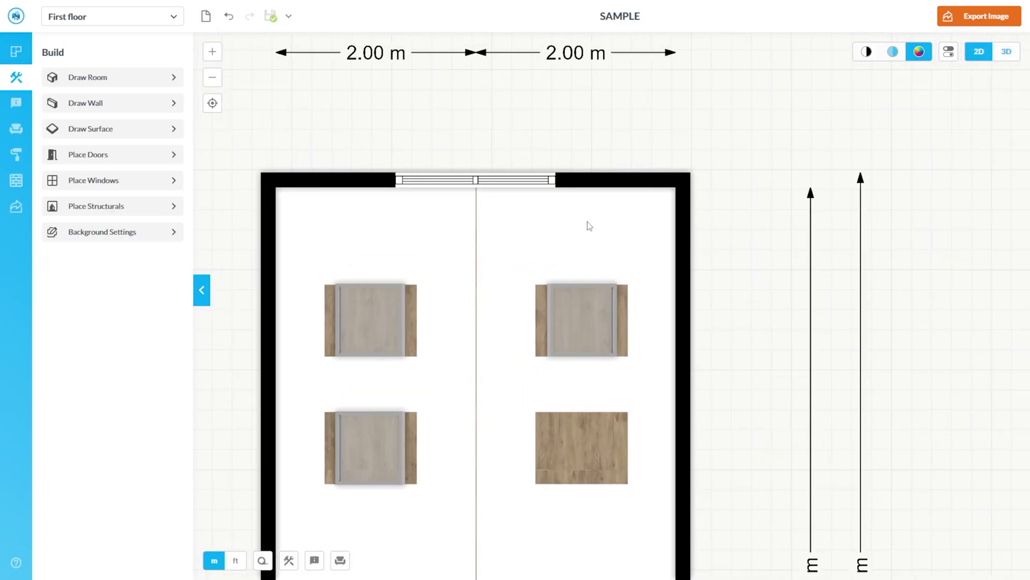
pyautogui.click(655, 215)
pyautogui.scroll(3, 657, 214)
pyautogui.scroll(-3, 669, 267)
pyautogui.scroll(3, 440, 247)
pyautogui.scroll(1, 504, 244)
pyautogui.scroll(-3, 715, 260)
pyautogui.scroll(1, 463, 236)
pyautogui.scroll(2, 463, 235)
pyautogui.moveTo(444, 258); pyautogui.dragTo(504, 199)
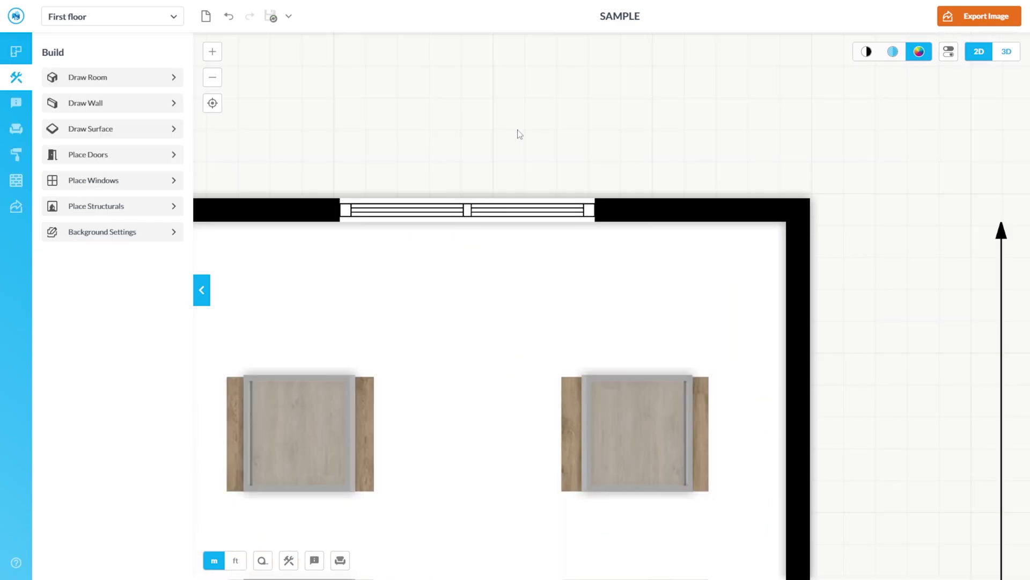
pyautogui.click(480, 214)
pyautogui.scroll(-5, 481, 213)
pyautogui.click(1007, 53)
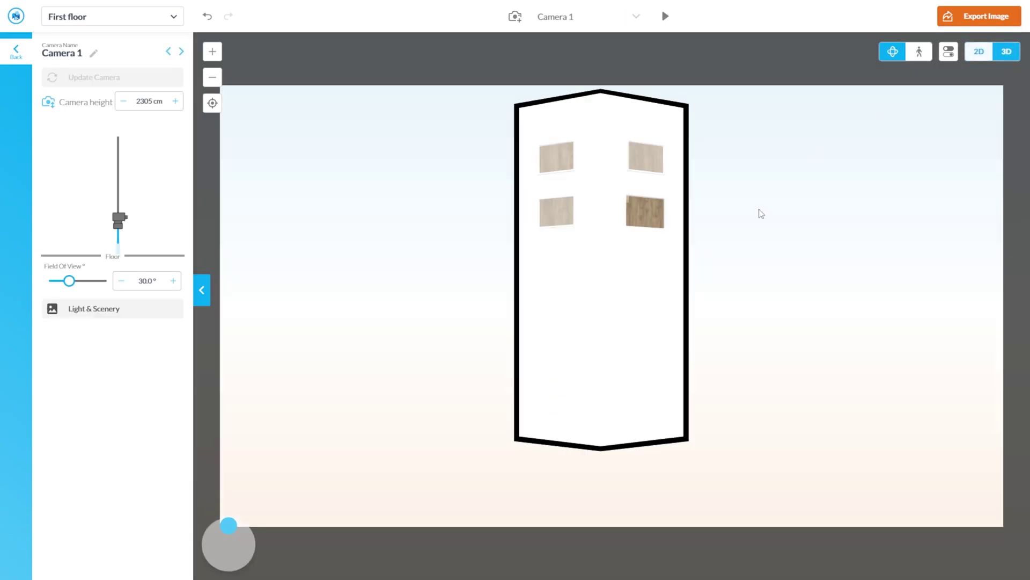
pyautogui.doubleClick(616, 279)
pyautogui.moveTo(616, 278); pyautogui.dragTo(639, 224)
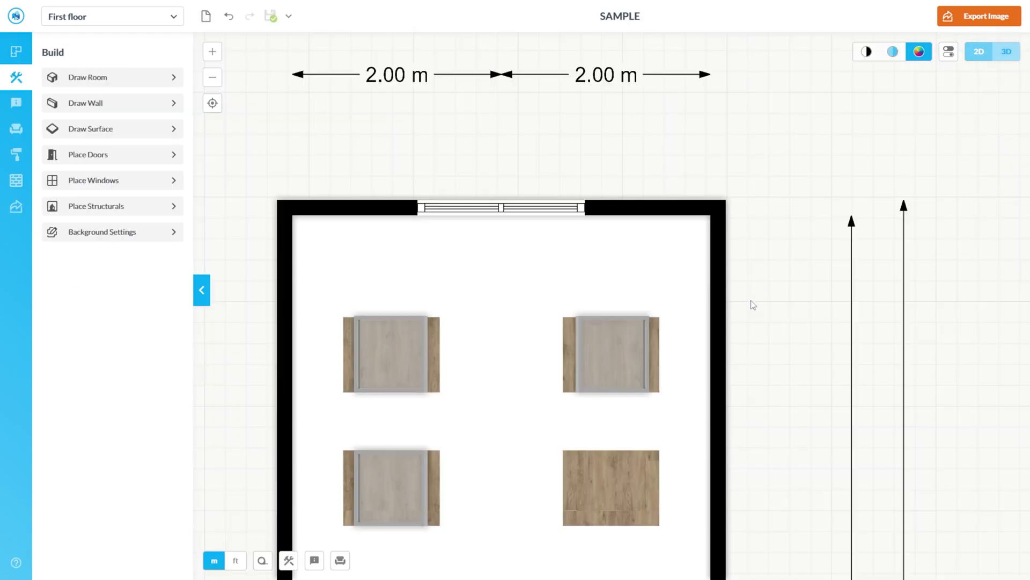
# Duplicate the mirrored ceiling's skylight in the plan and line the copy up vertically with it
pyautogui.scroll(-2, 692, 369)
pyautogui.scroll(3, 552, 295)
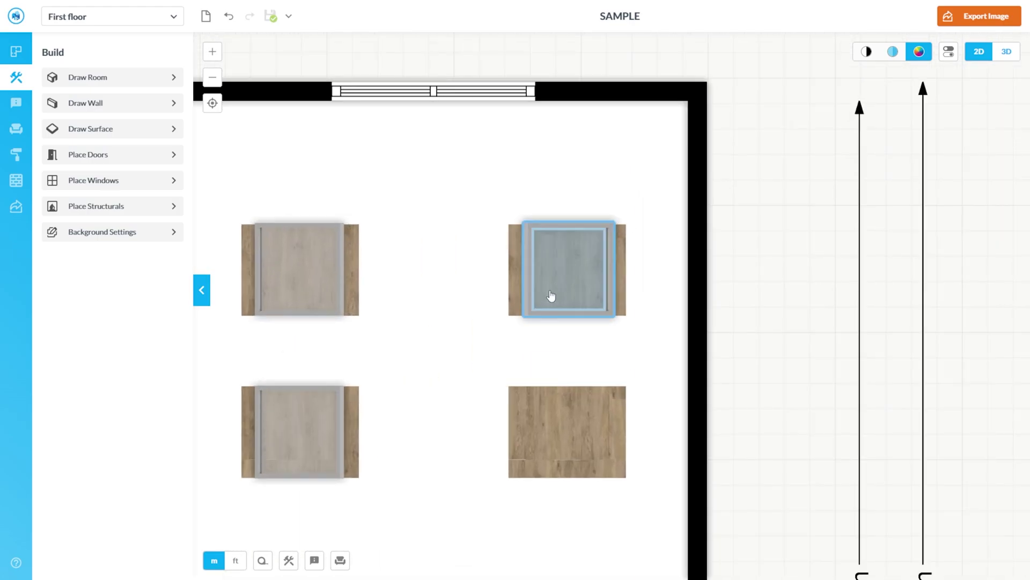
pyautogui.click(551, 291)
pyautogui.click(539, 302)
pyautogui.click(594, 352)
pyautogui.scroll(2, 548, 330)
pyautogui.moveTo(594, 303); pyautogui.dragTo(536, 245)
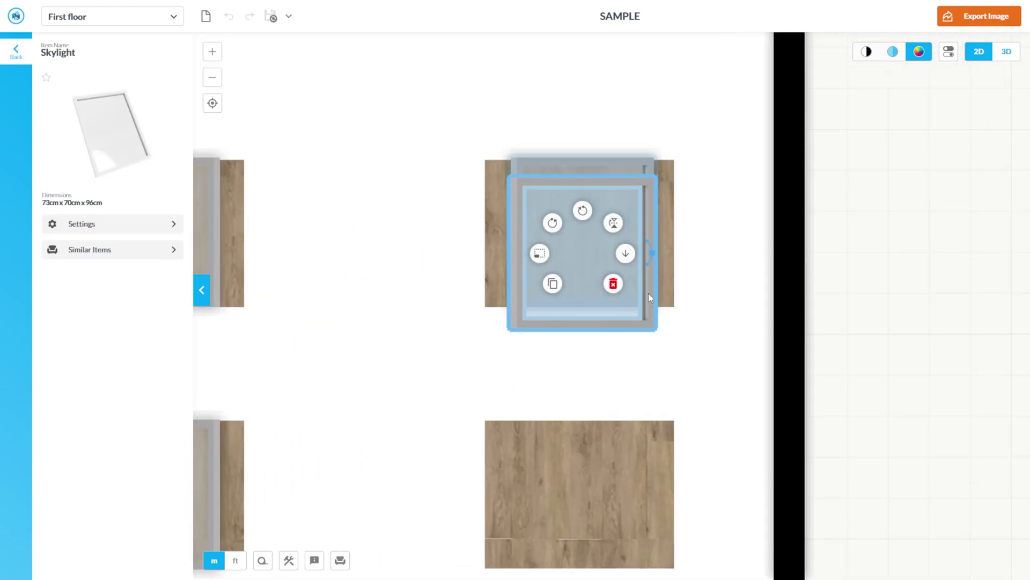
# Move the new skylight copy straight down in the plan until it fits the mirrored ceiling's lower opening
pyautogui.scroll(-3, 649, 292)
pyautogui.press('Down')
pyautogui.press('Down')
pyautogui.press('Down')
pyautogui.press('Down')
pyautogui.press('Down')
pyautogui.press('Down')
pyautogui.press('Down')
pyautogui.press('Down')
pyautogui.press('Down')
pyautogui.press('Down')
pyautogui.press('Down')
pyautogui.press('Down')
pyautogui.scroll(1, 637, 328)
pyautogui.scroll(2, 628, 317)
pyautogui.press('Up')
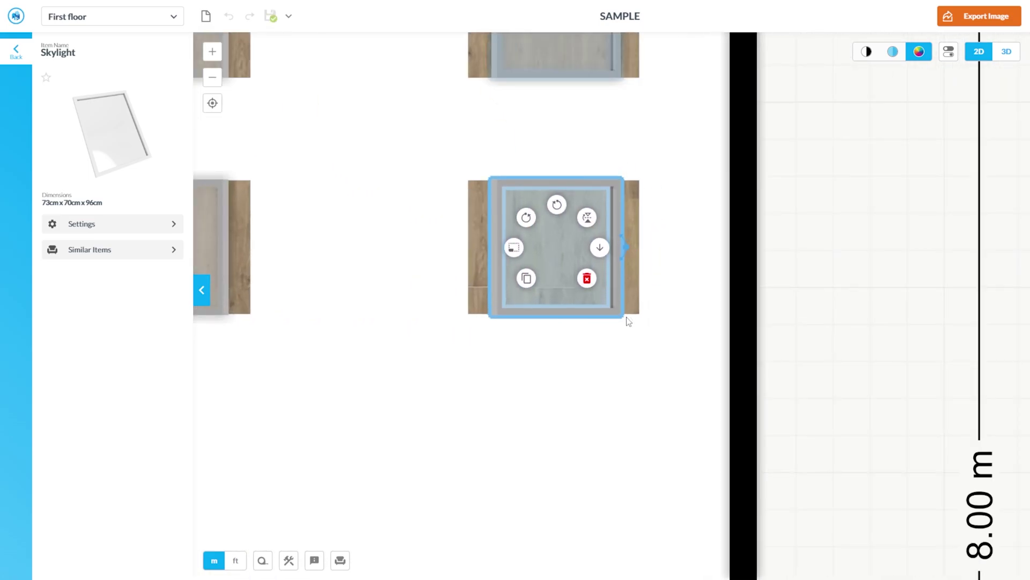
pyautogui.click(851, 290)
pyautogui.scroll(3, 535, 305)
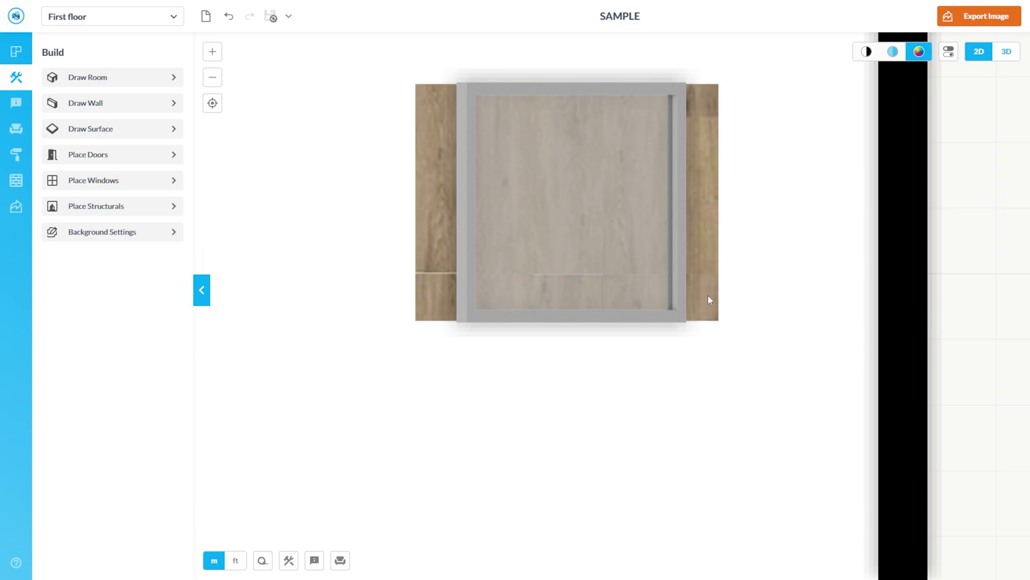
pyautogui.scroll(-8, 509, 315)
pyautogui.scroll(2, 499, 308)
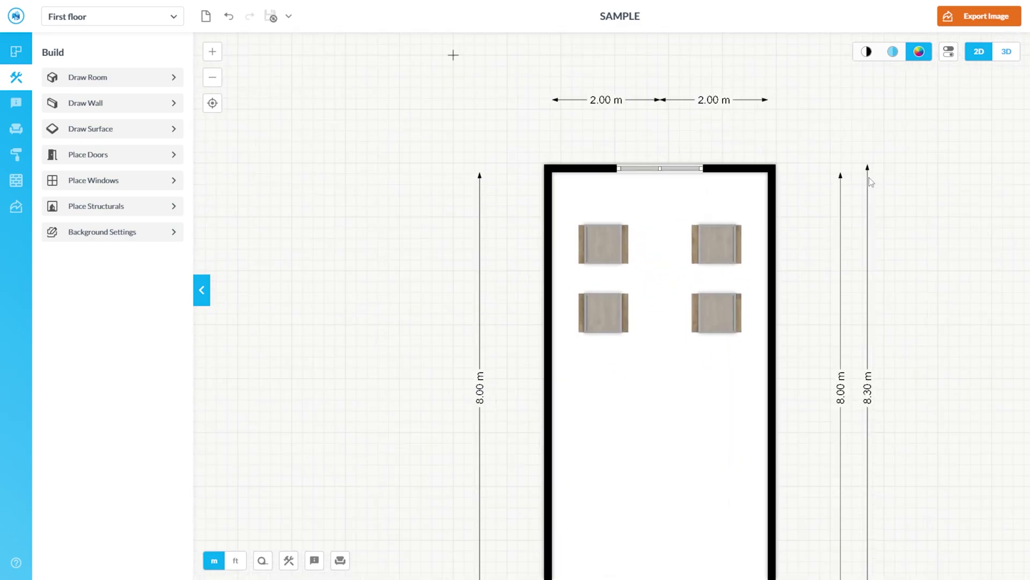
# Frame the room's interior toward the end window in 3D and export the current angle as an SD (960 x 540 px) image
pyautogui.click(1007, 56)
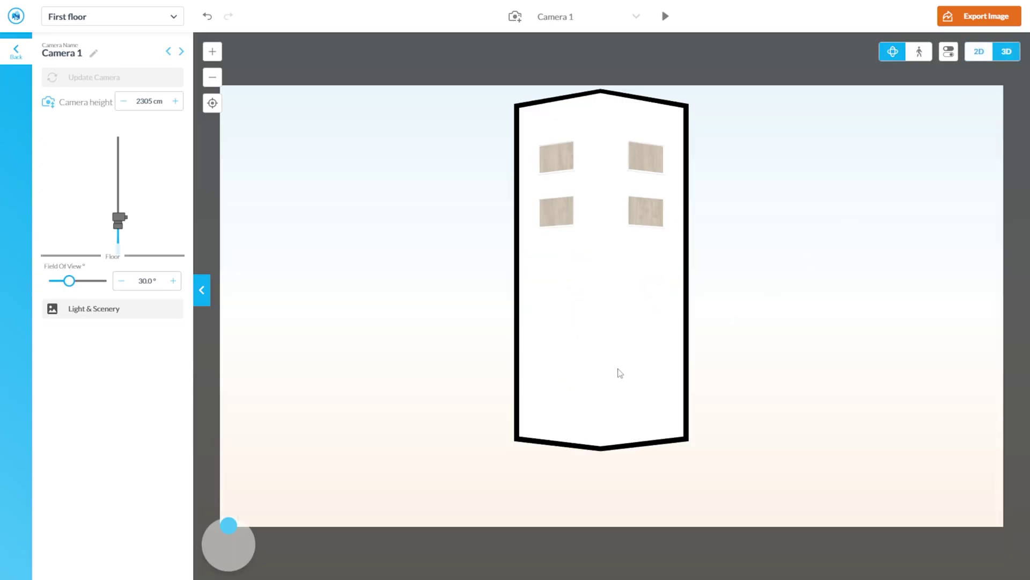
pyautogui.scroll(3, 581, 412)
pyautogui.click(594, 397)
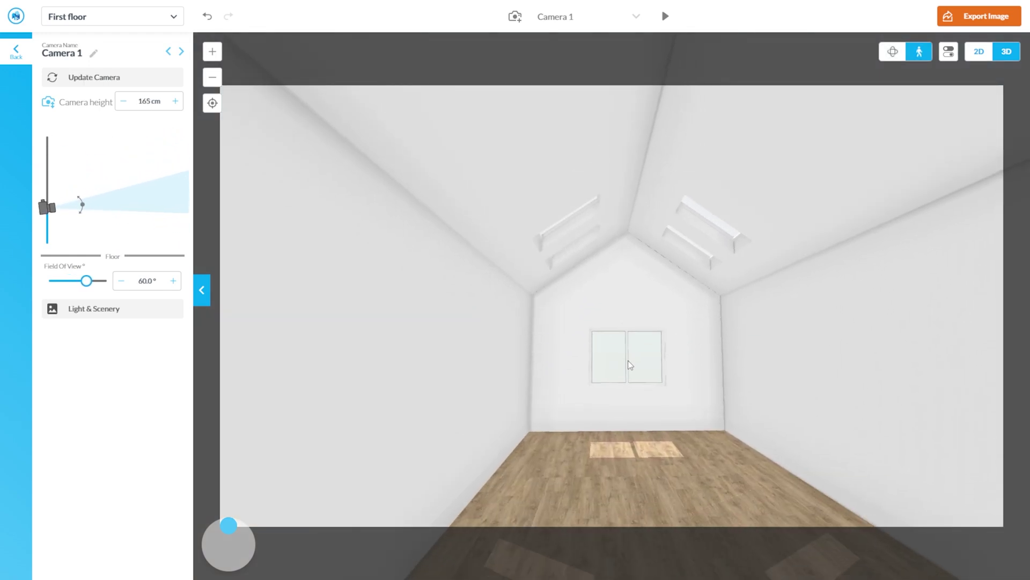
pyautogui.moveTo(624, 362); pyautogui.dragTo(622, 365)
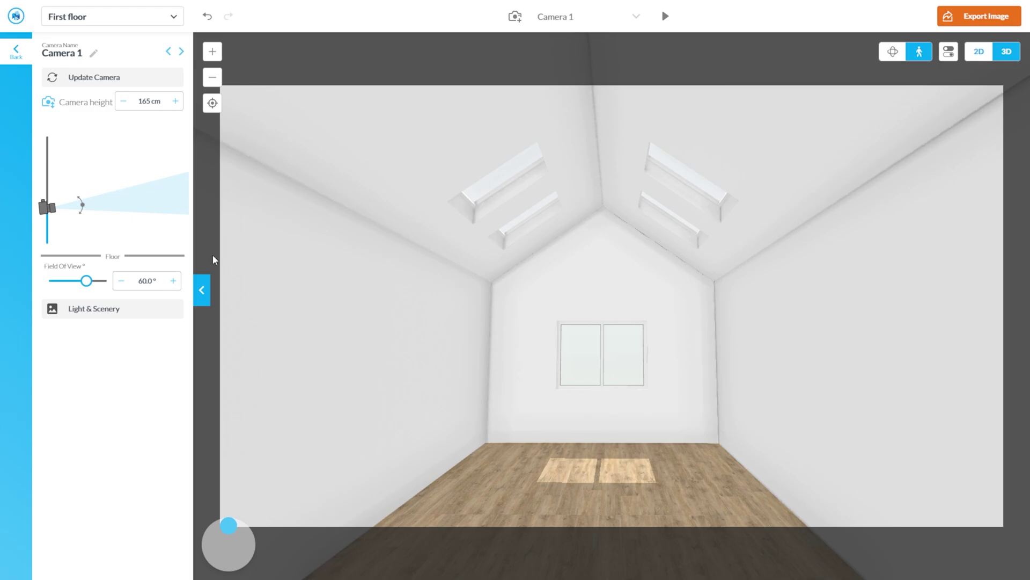
pyautogui.click(990, 17)
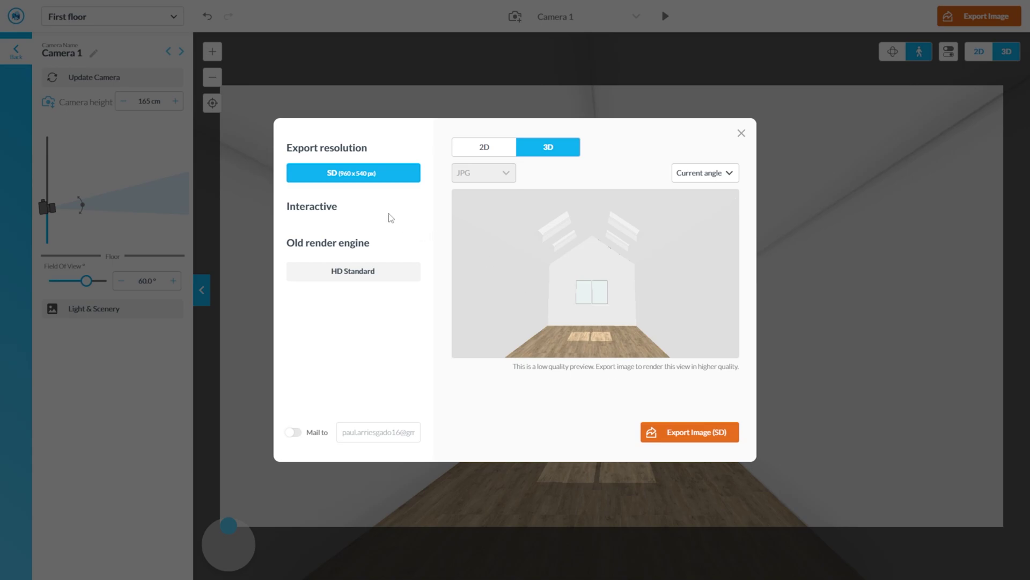
pyautogui.click(722, 434)
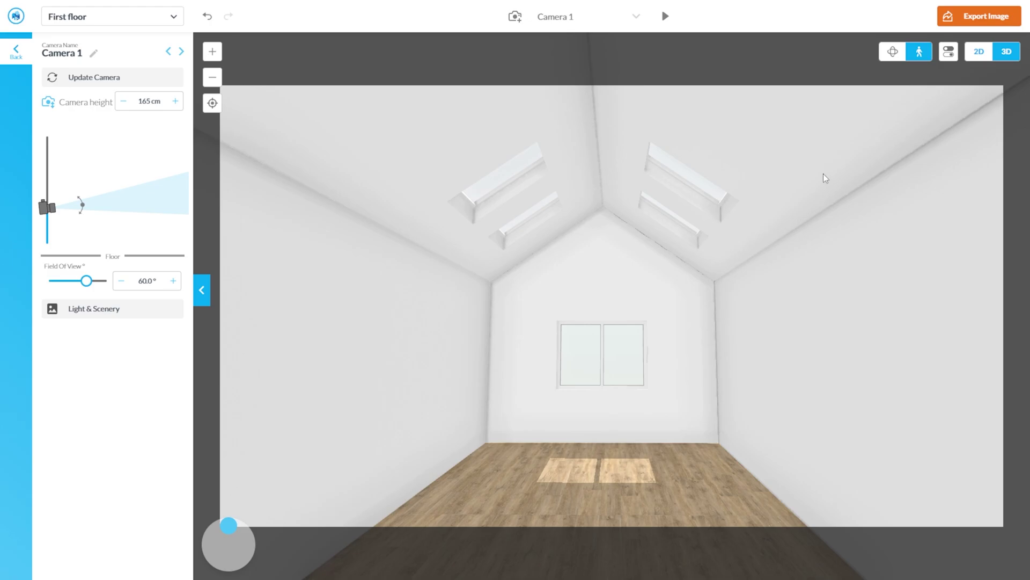
pyautogui.click(977, 52)
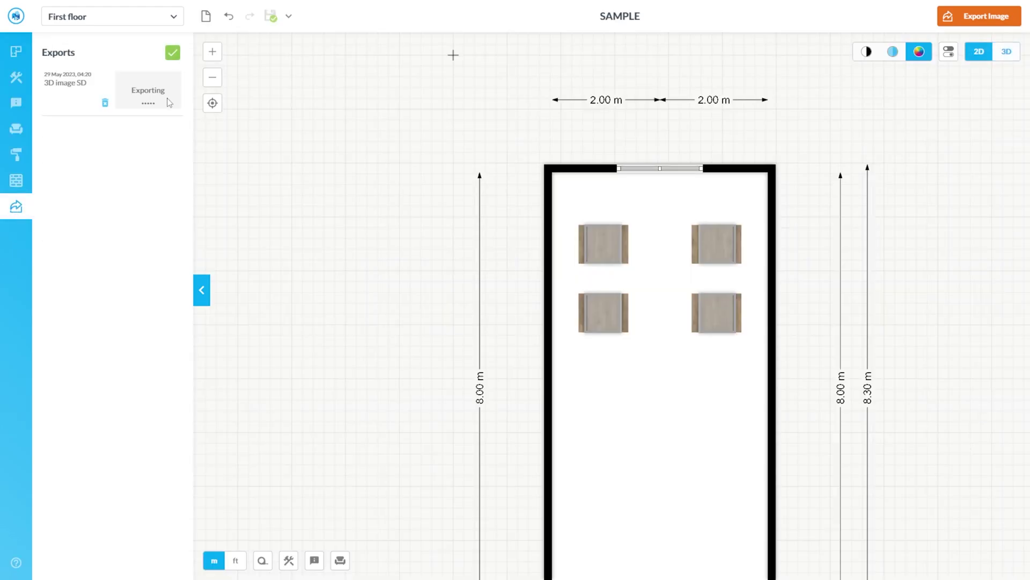